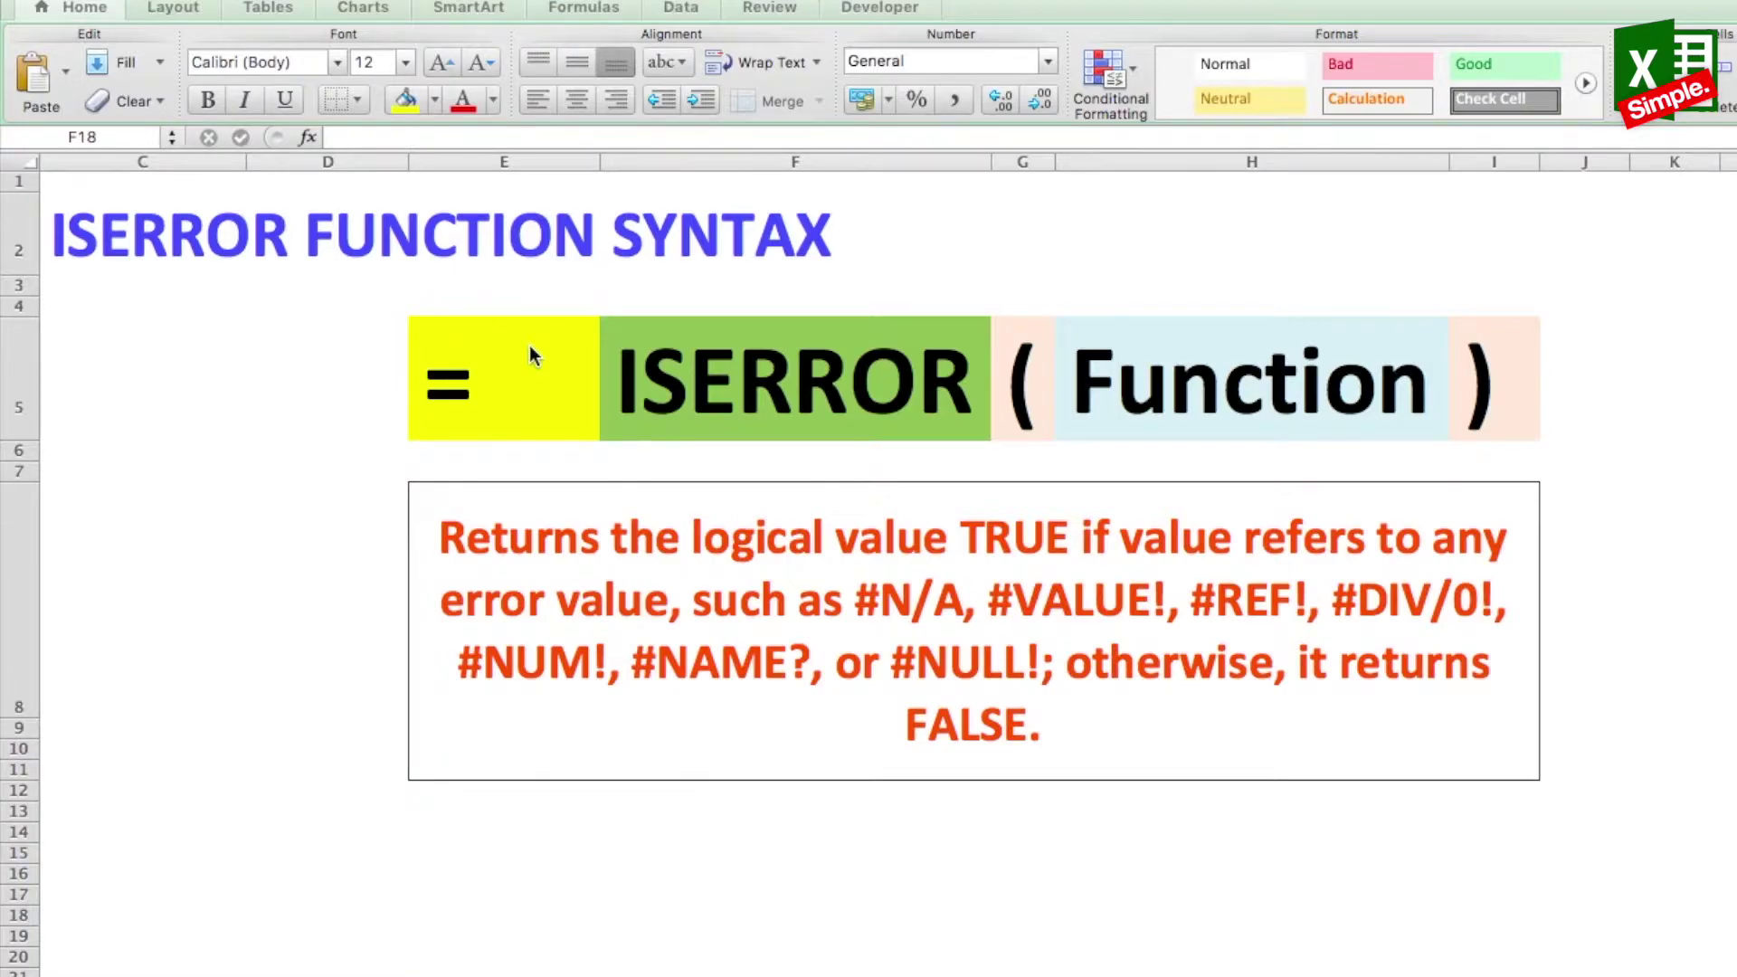
# Walk through the equals sign, ISERROR and Function argument parts of the syntax
pyautogui.click(444, 380)
pyautogui.press('Right')
pyautogui.press('Right')
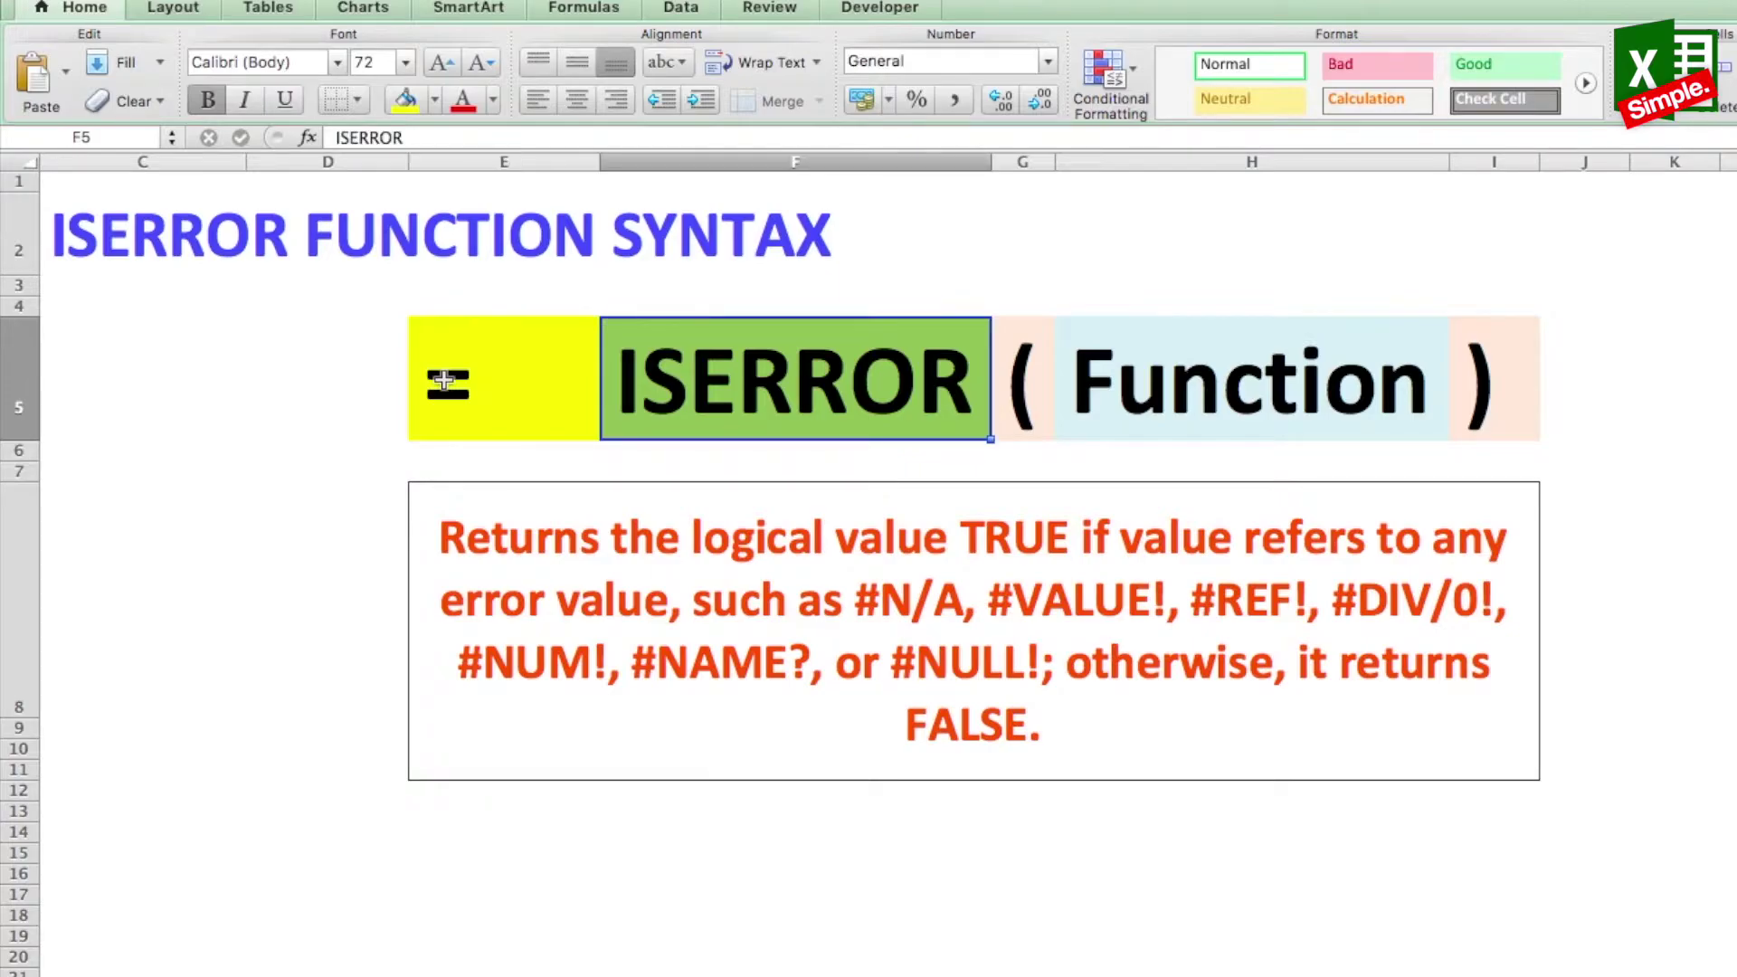
pyautogui.press('Right')
pyautogui.press('Right')
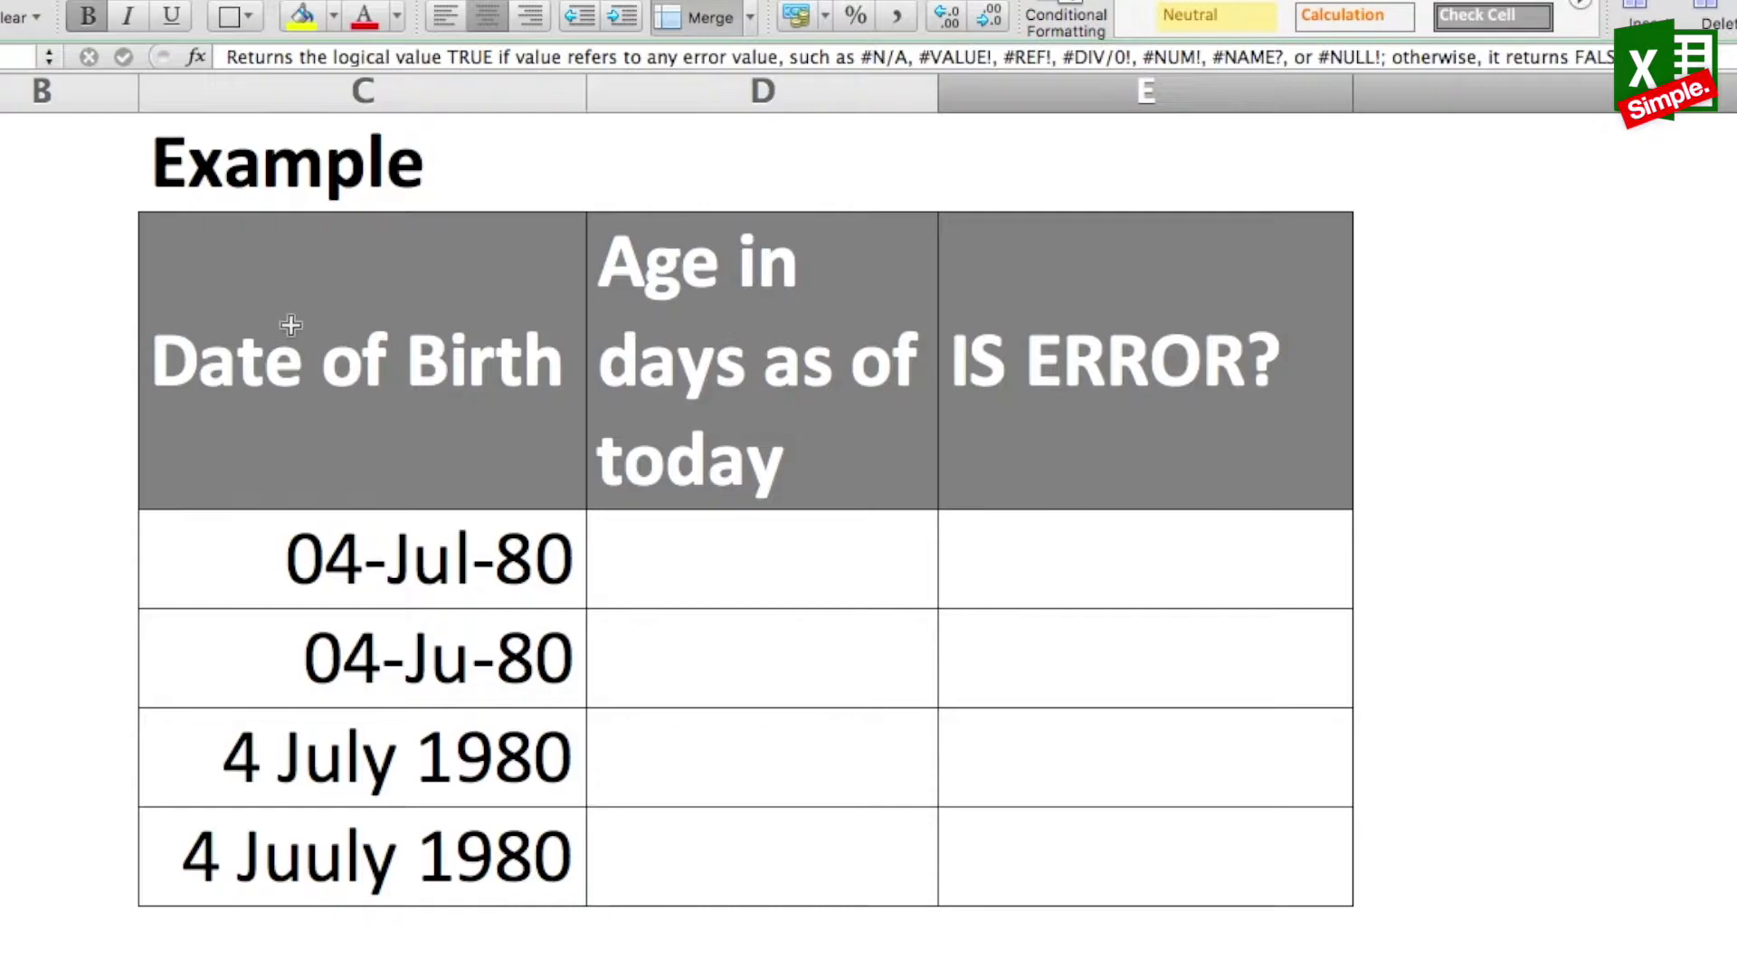
# Tour the Example table's Date of Birth, Age in days and IS ERROR? column headers
pyautogui.click(279, 347)
pyautogui.press('Down')
pyautogui.press('Up')
pyautogui.press('Right')
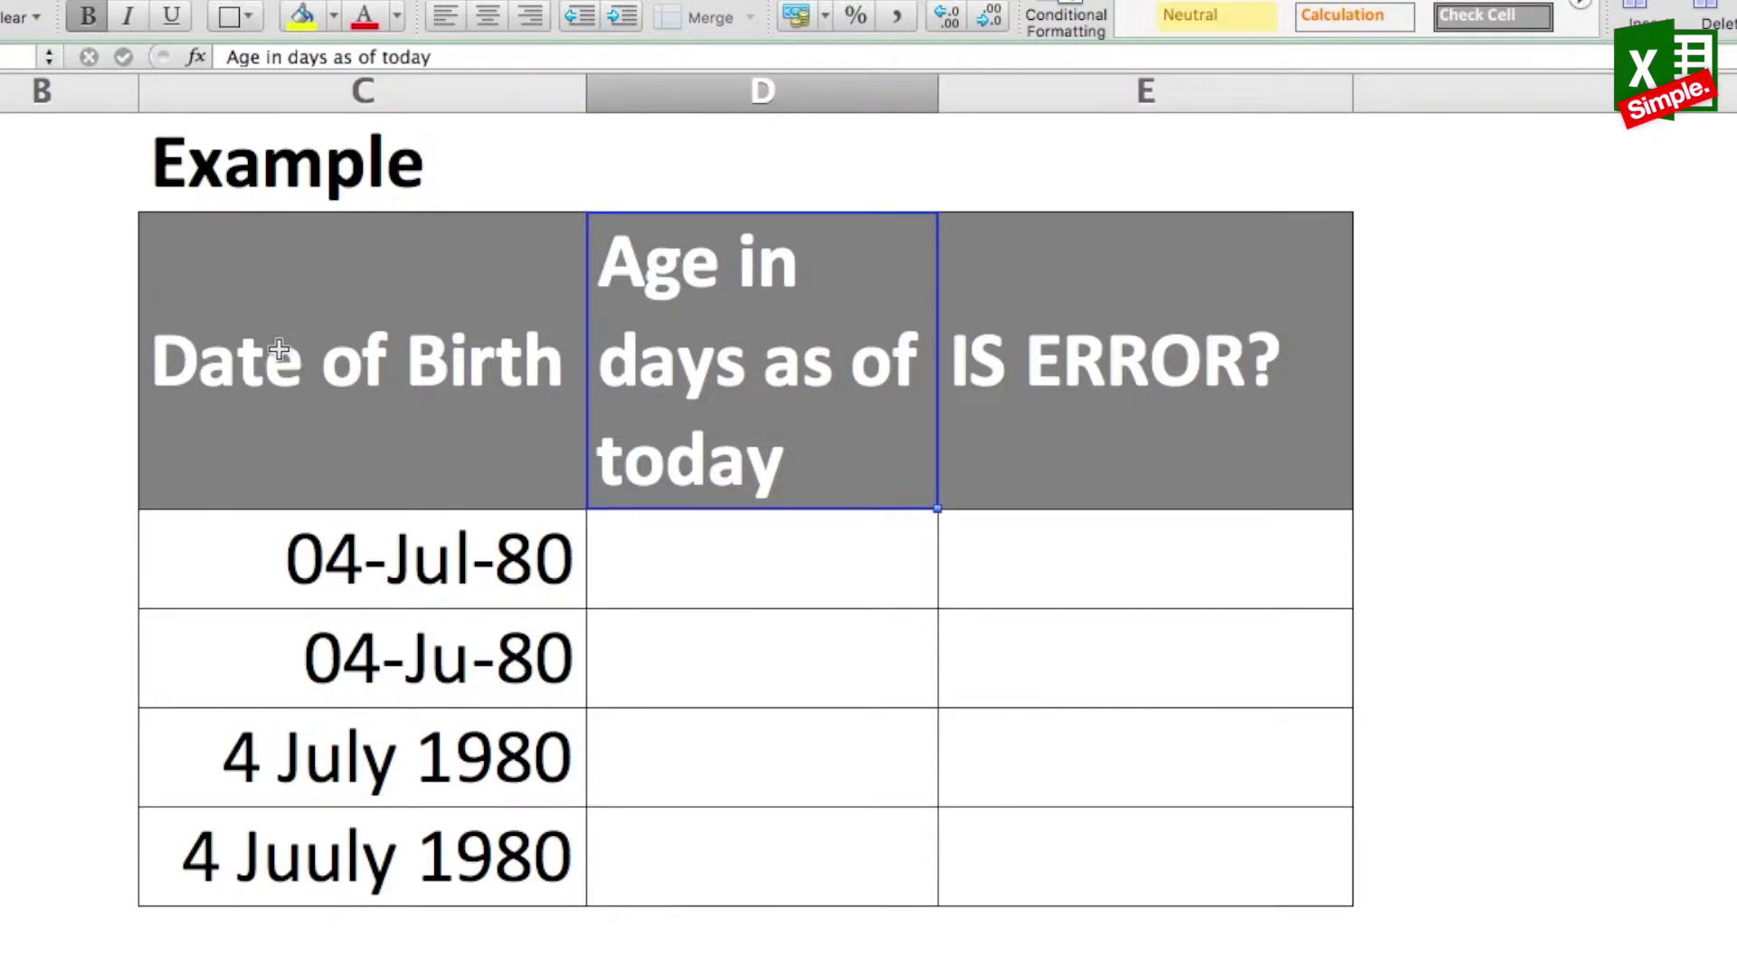
pyautogui.press('Right')
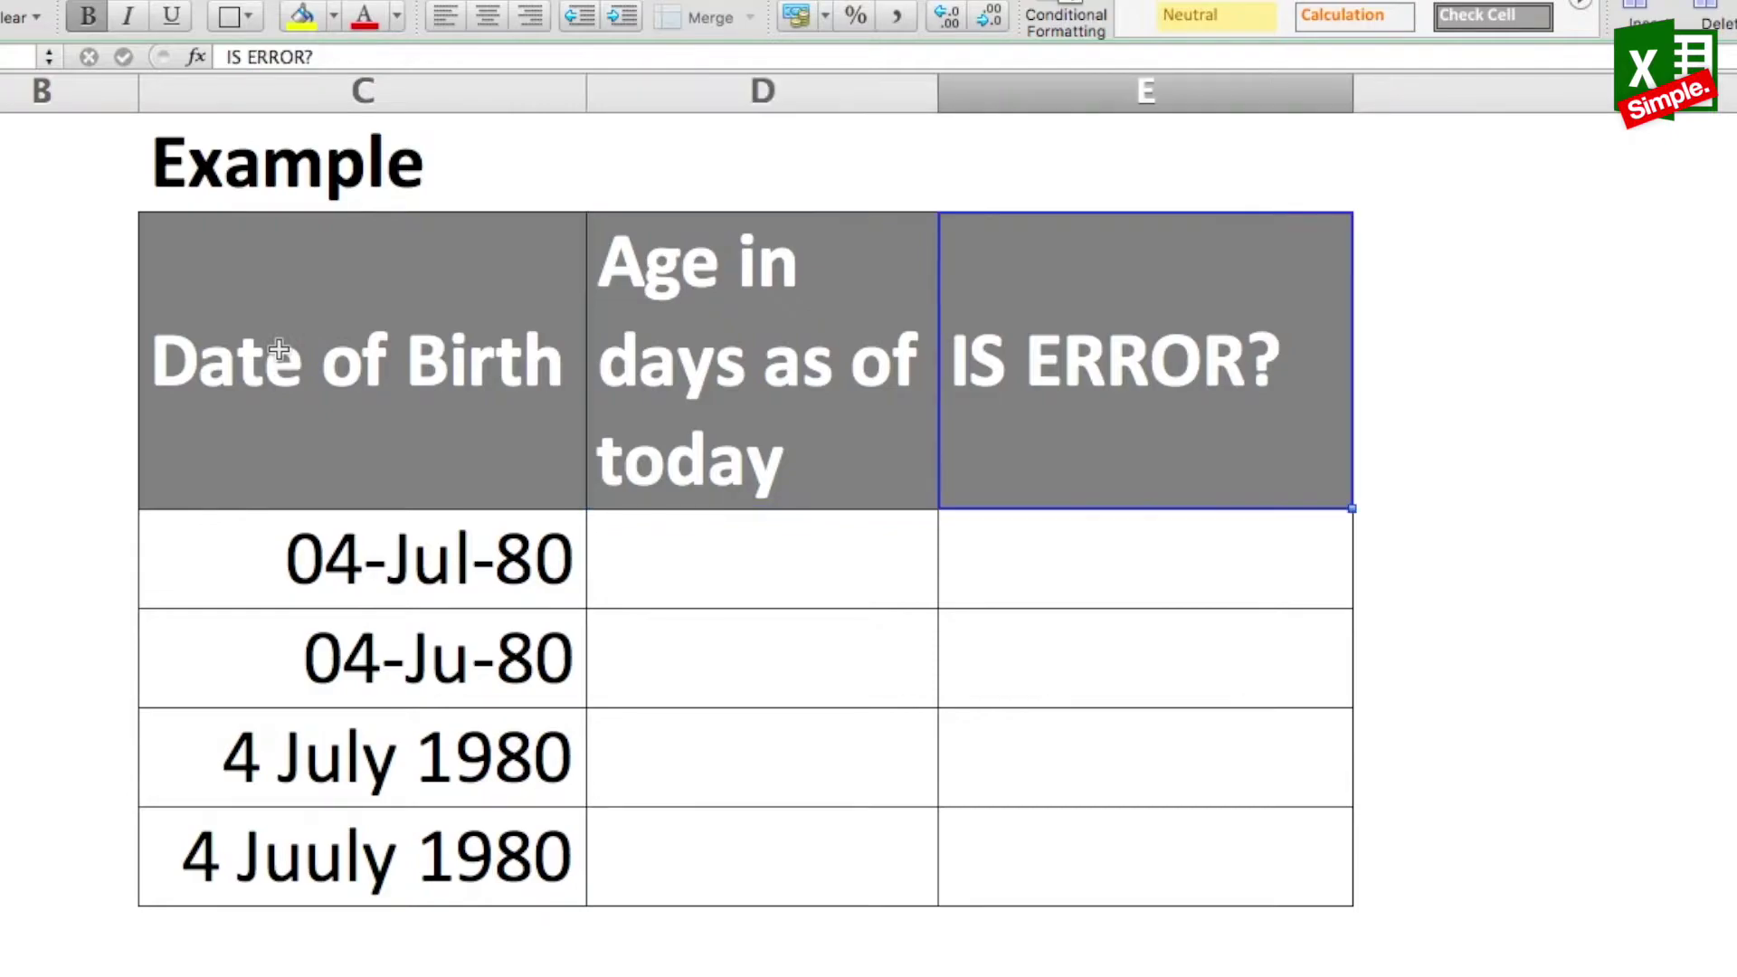
pyautogui.press('Left')
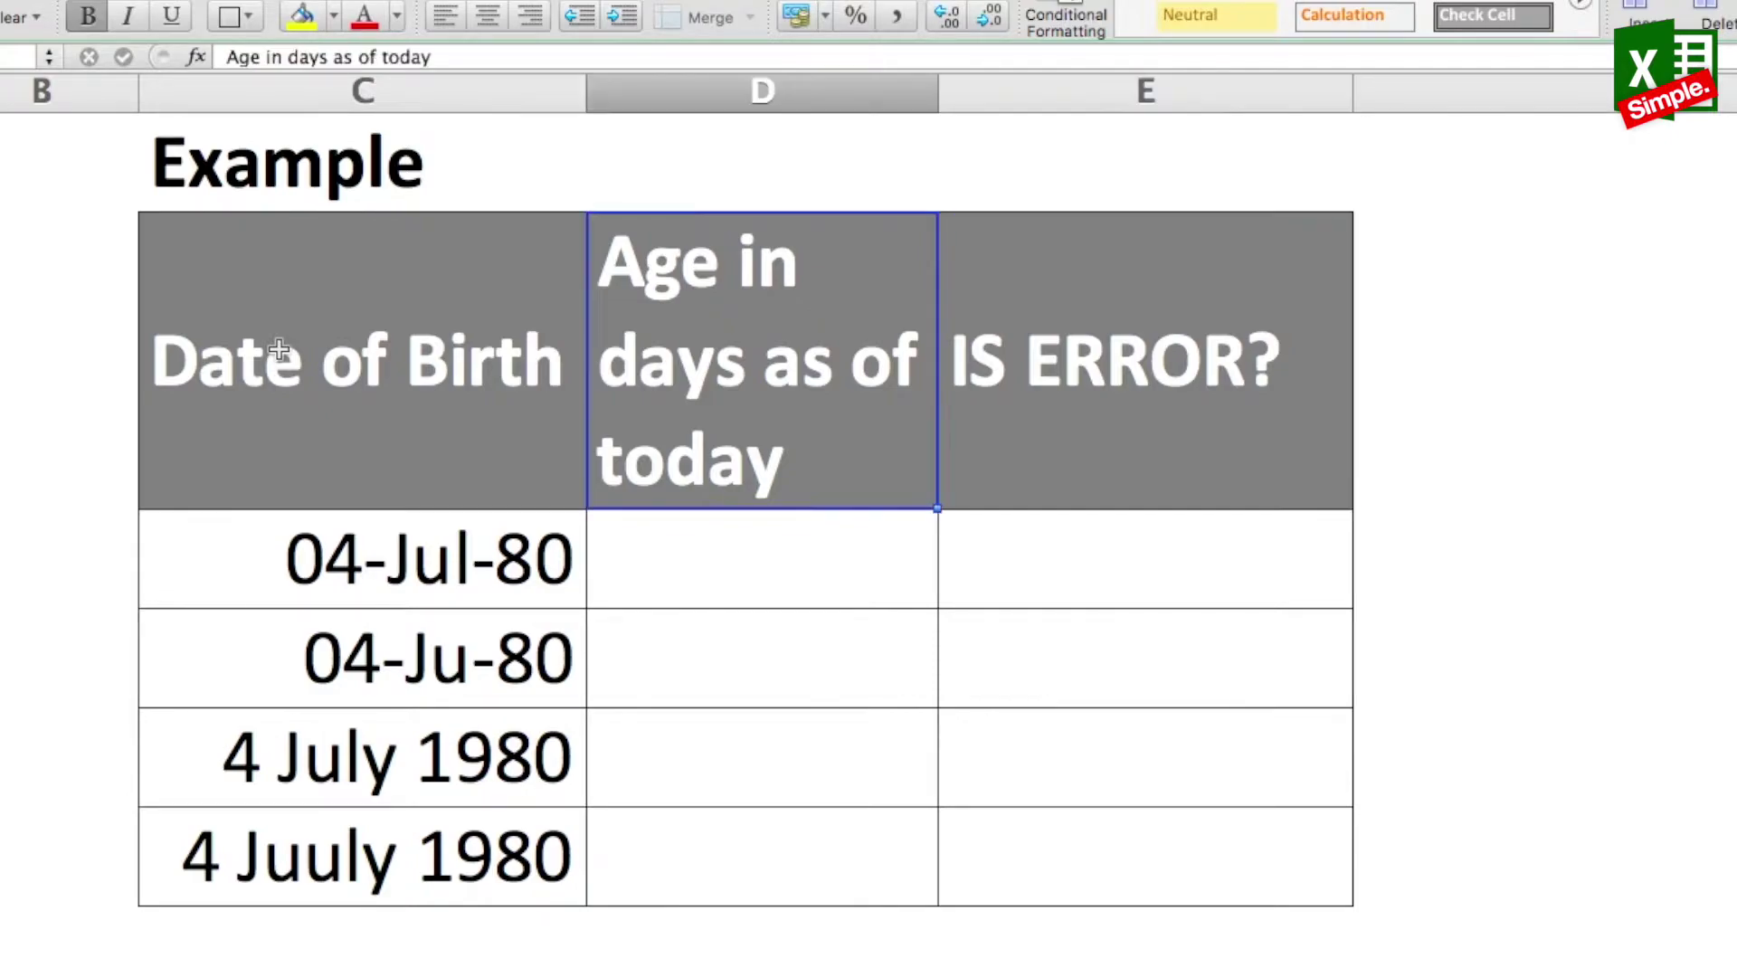
pyautogui.press('Down')
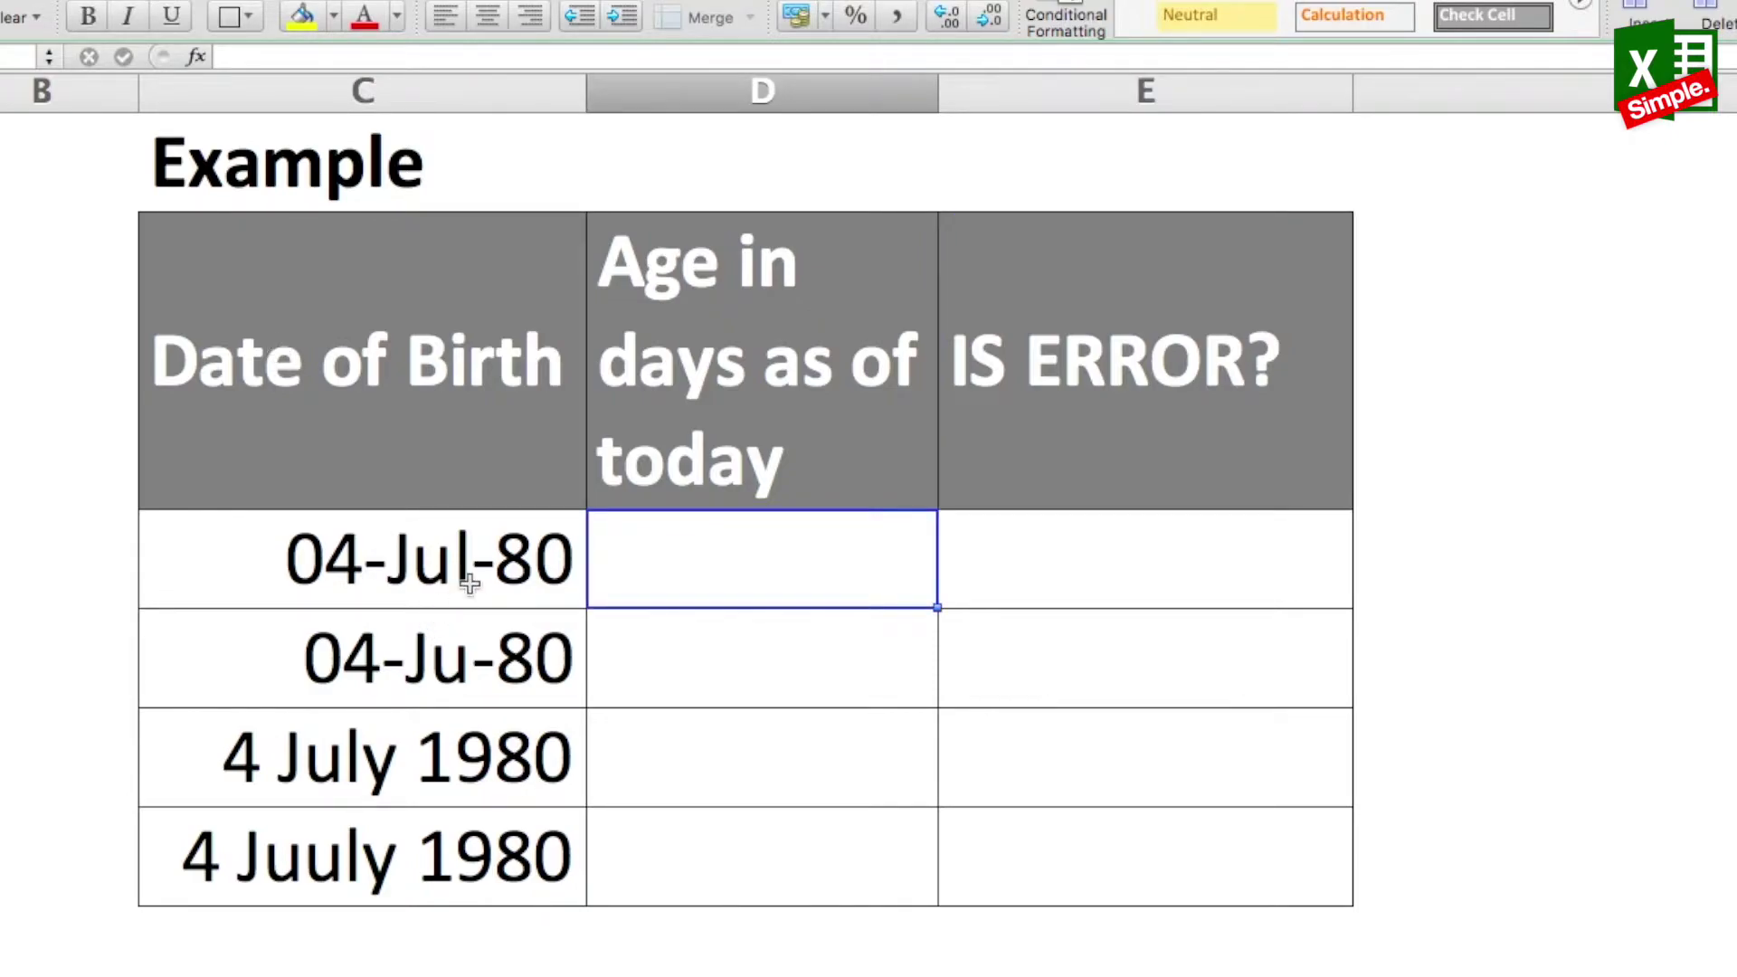
# Inspect the 04-Jul-80, 04-Ju-80 and 4 July 1980 entries, showing 04-Ju-80 is text
pyautogui.click(490, 555)
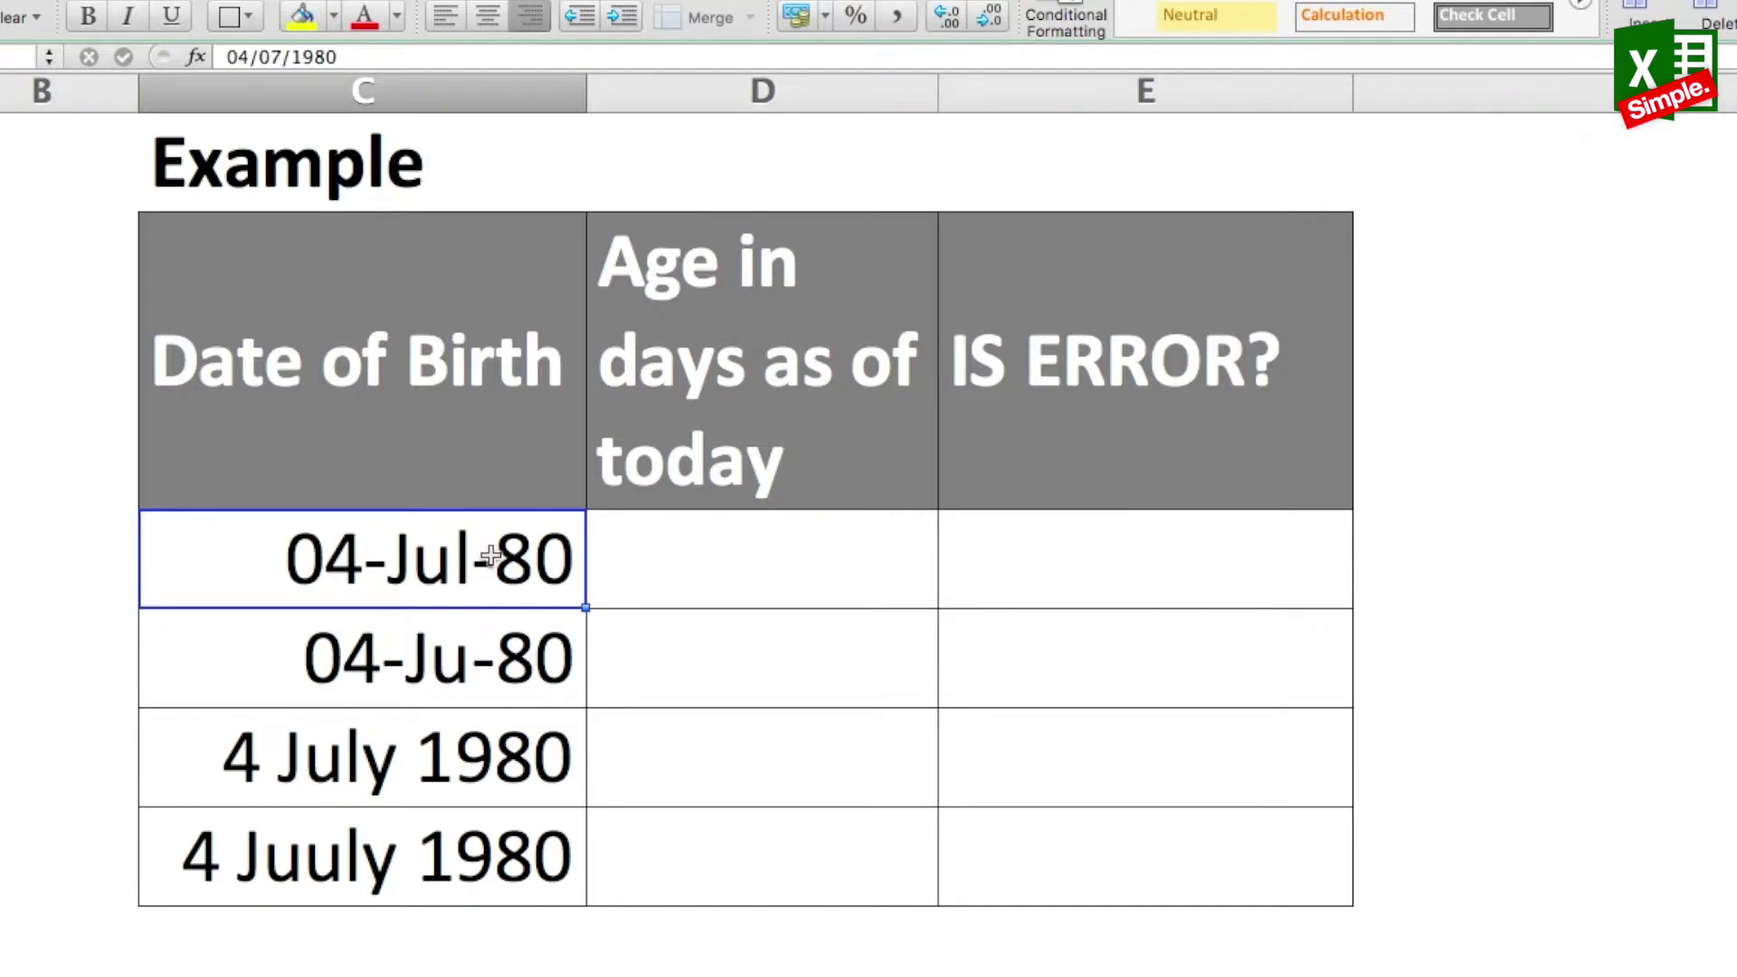
pyautogui.click(435, 670)
pyautogui.doubleClick(435, 670)
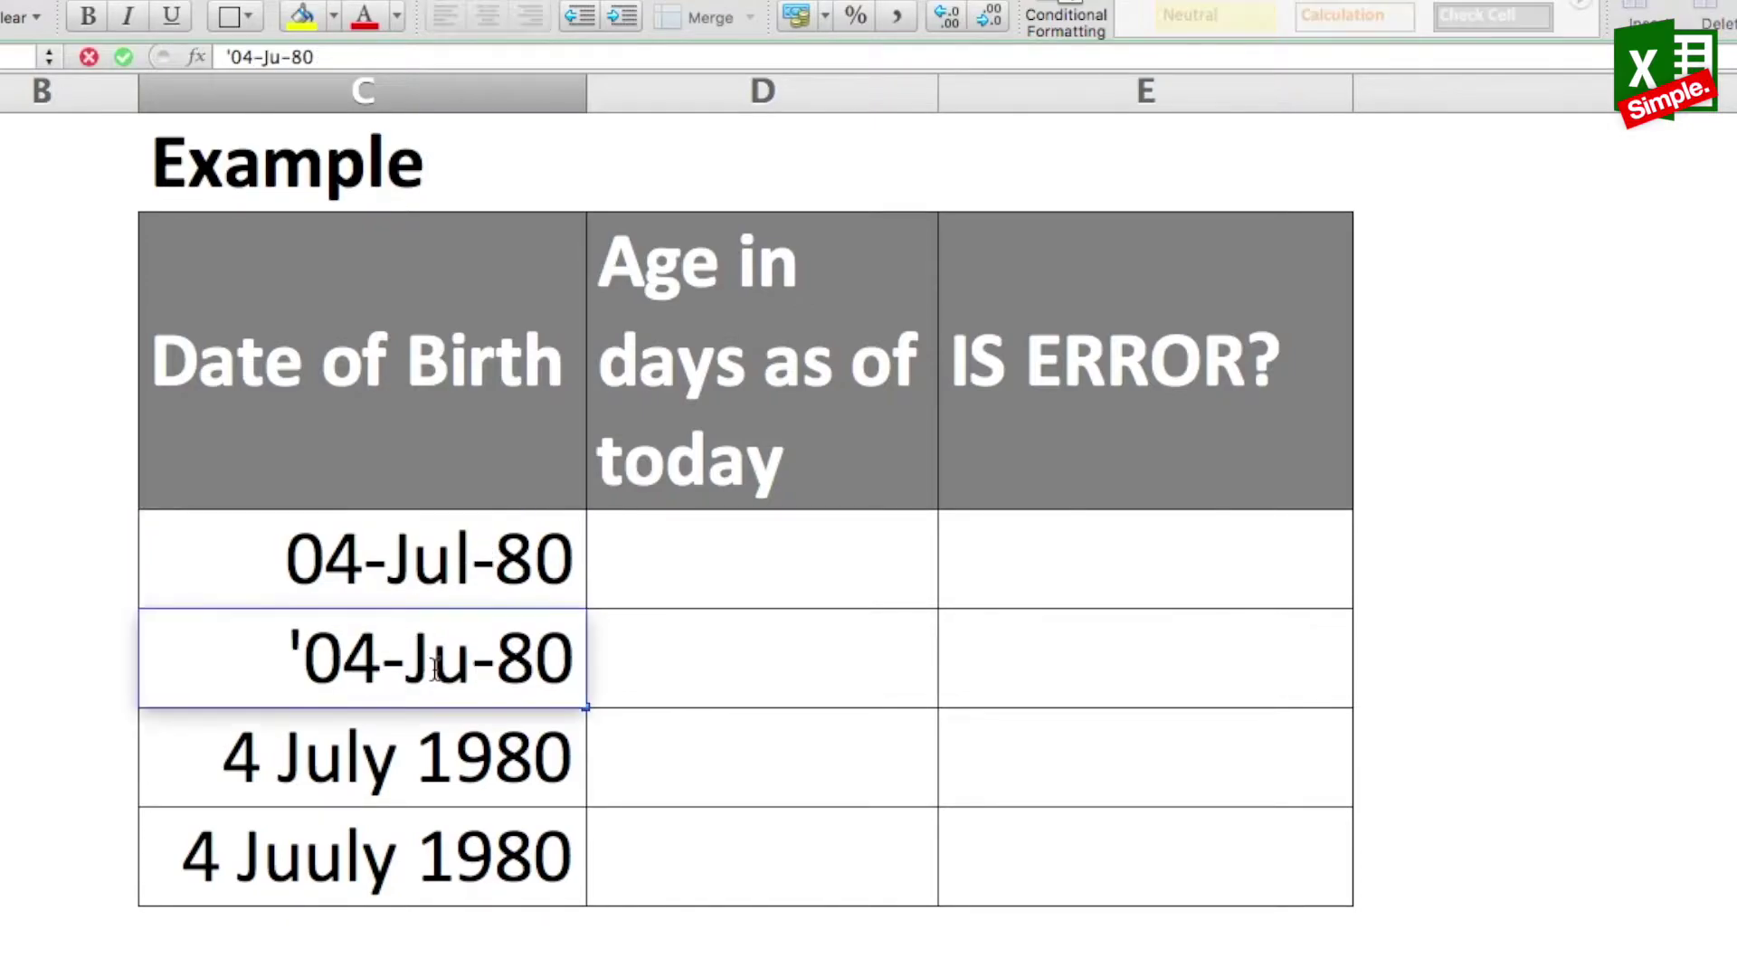
pyautogui.press('Escape')
pyautogui.doubleClick(436, 768)
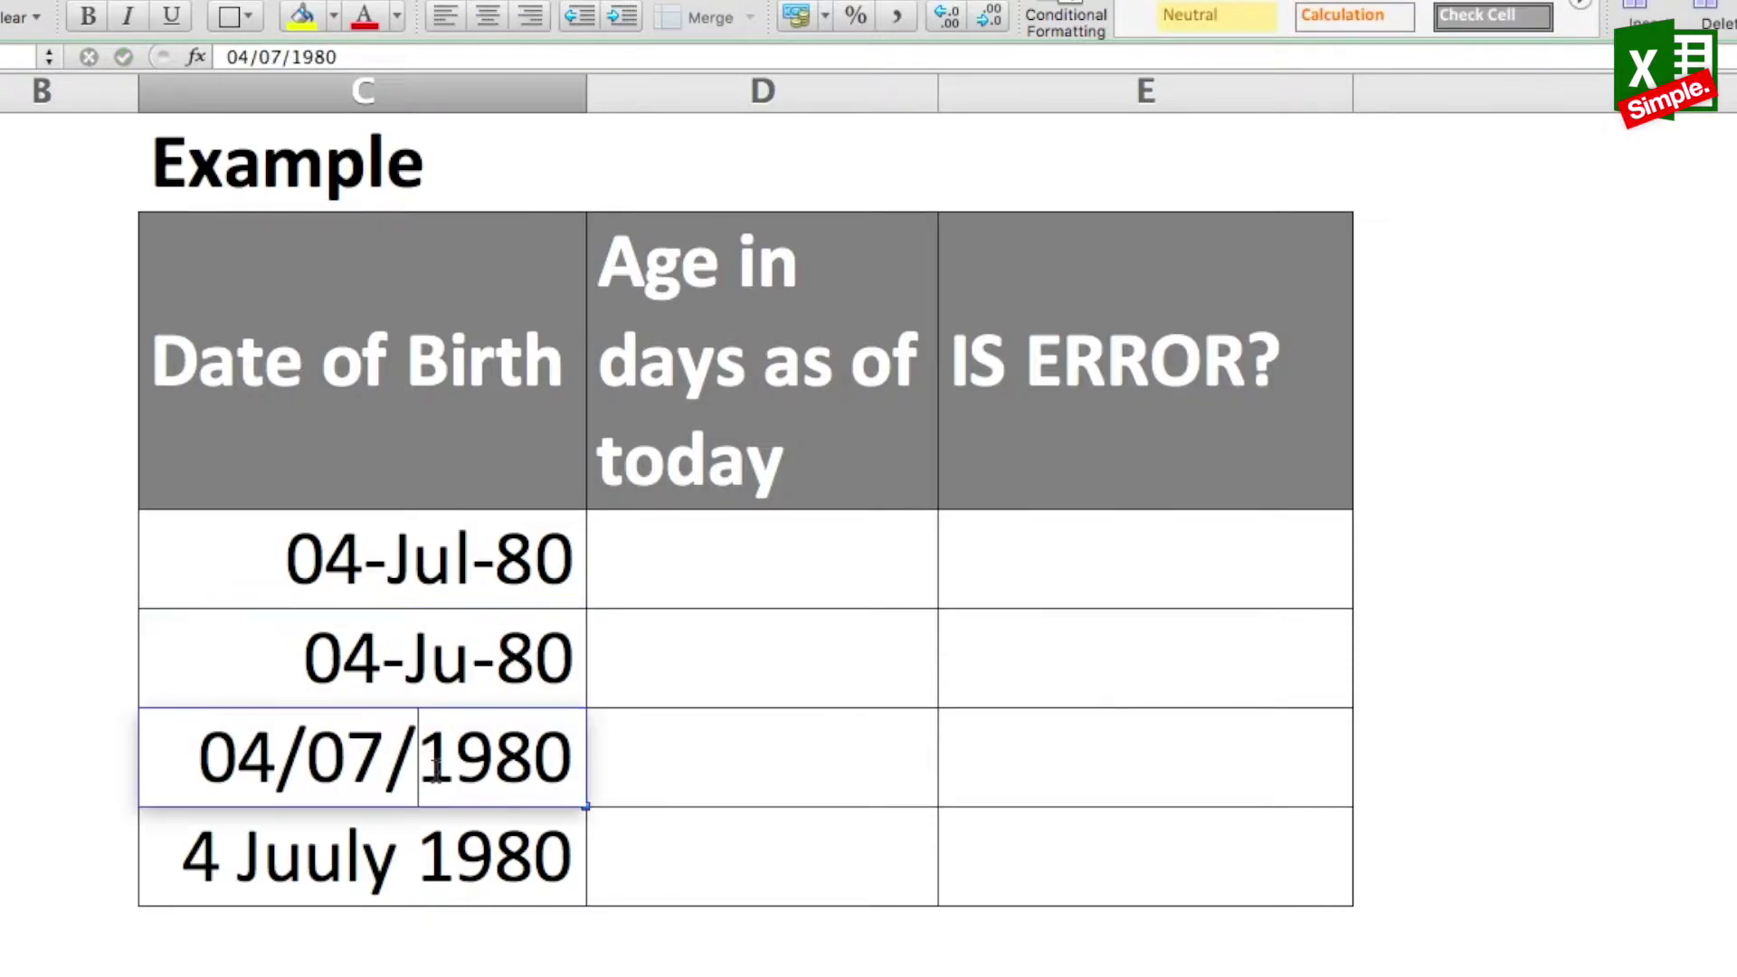
pyautogui.press('Escape')
# Inspect the 4 Juuly 1980 entry to show it is text, then return to the first age cell
pyautogui.click(388, 859)
pyautogui.doubleClick(389, 857)
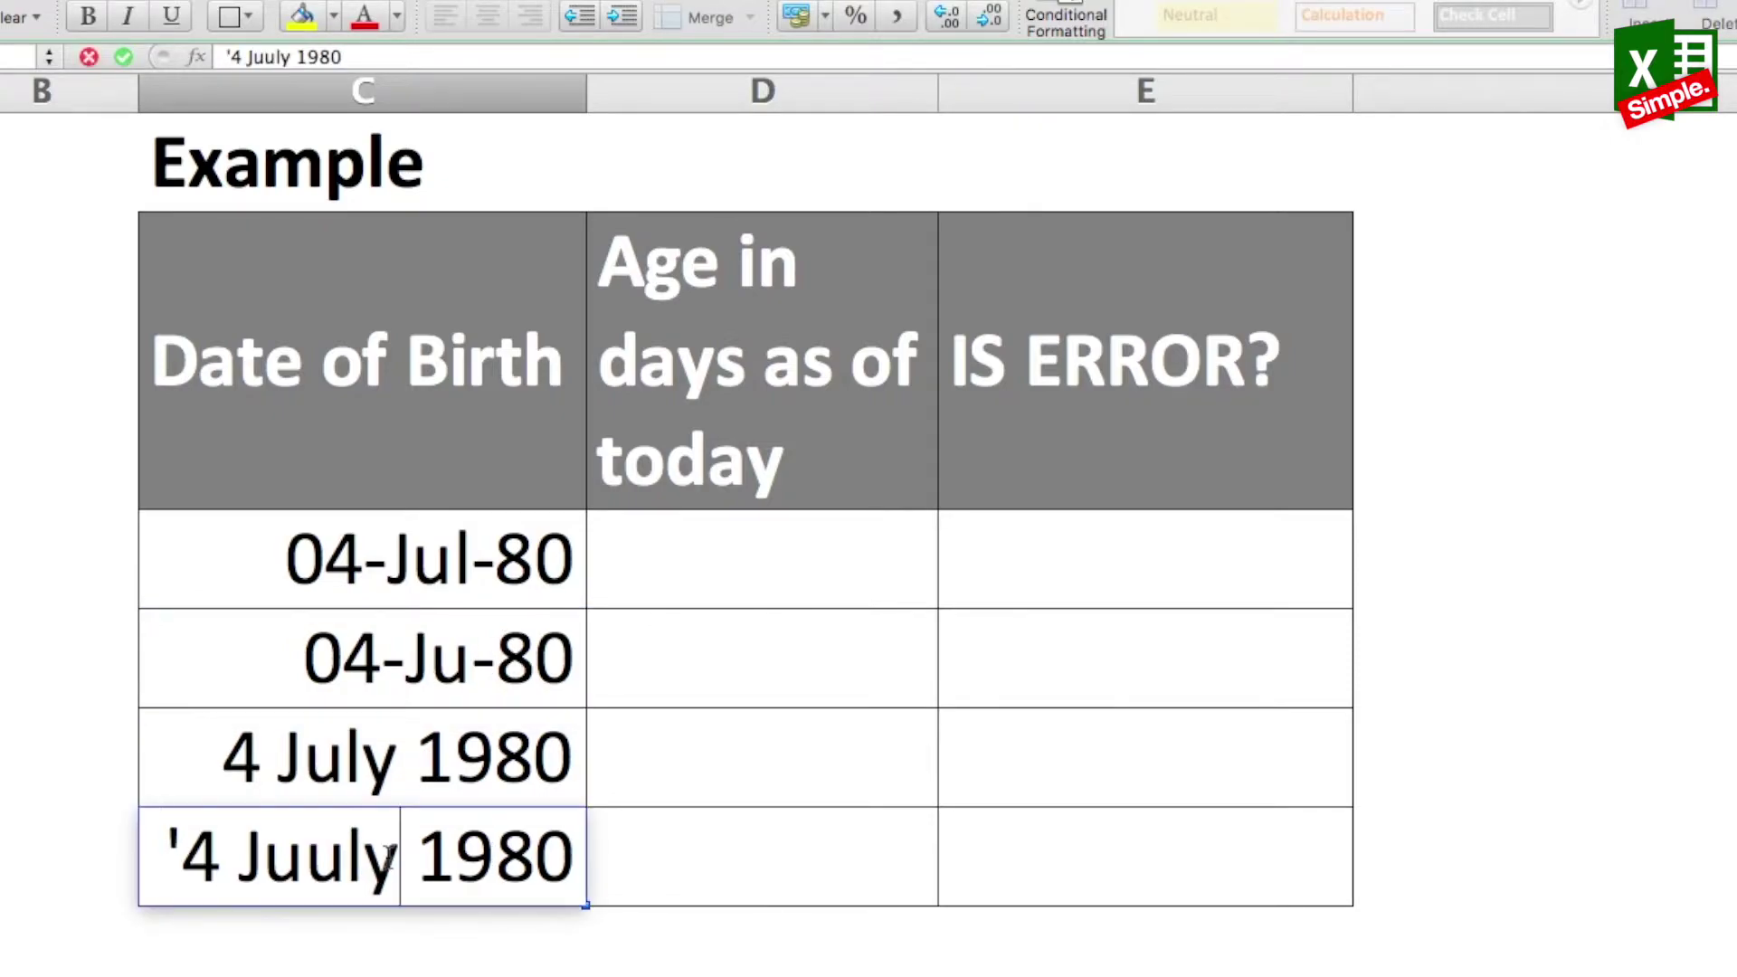
pyautogui.press('Escape')
pyautogui.press('Up')
pyautogui.press('Up')
pyautogui.press('Up')
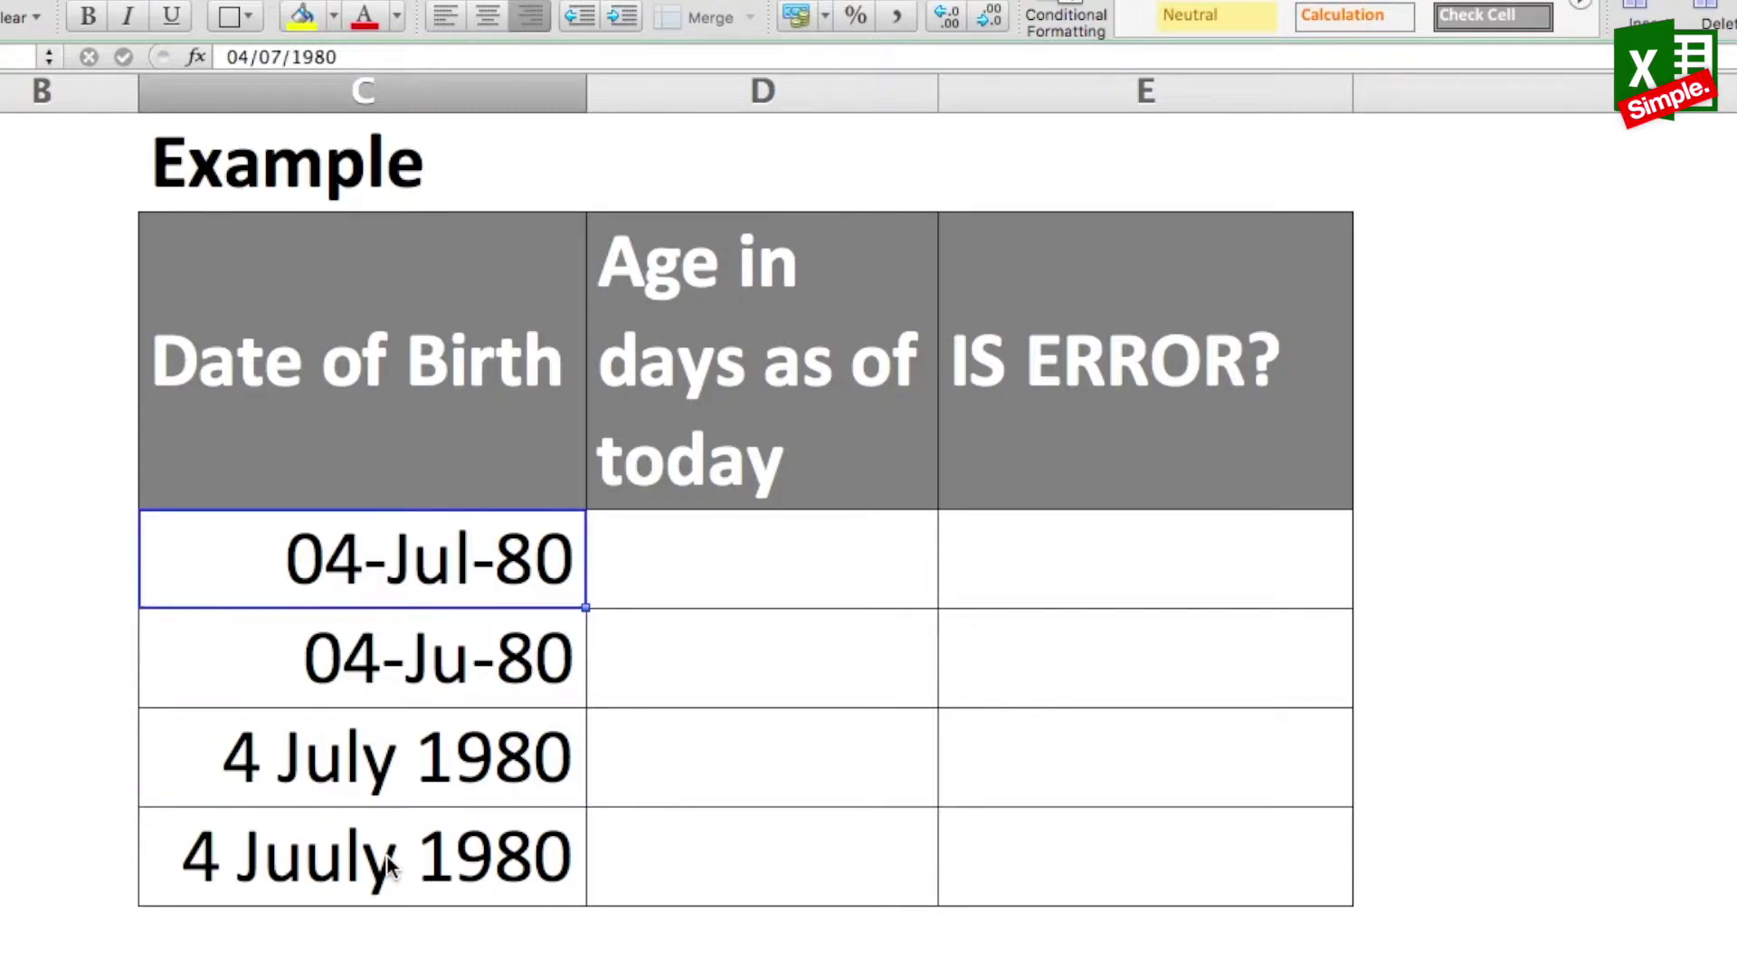
pyautogui.press('Up')
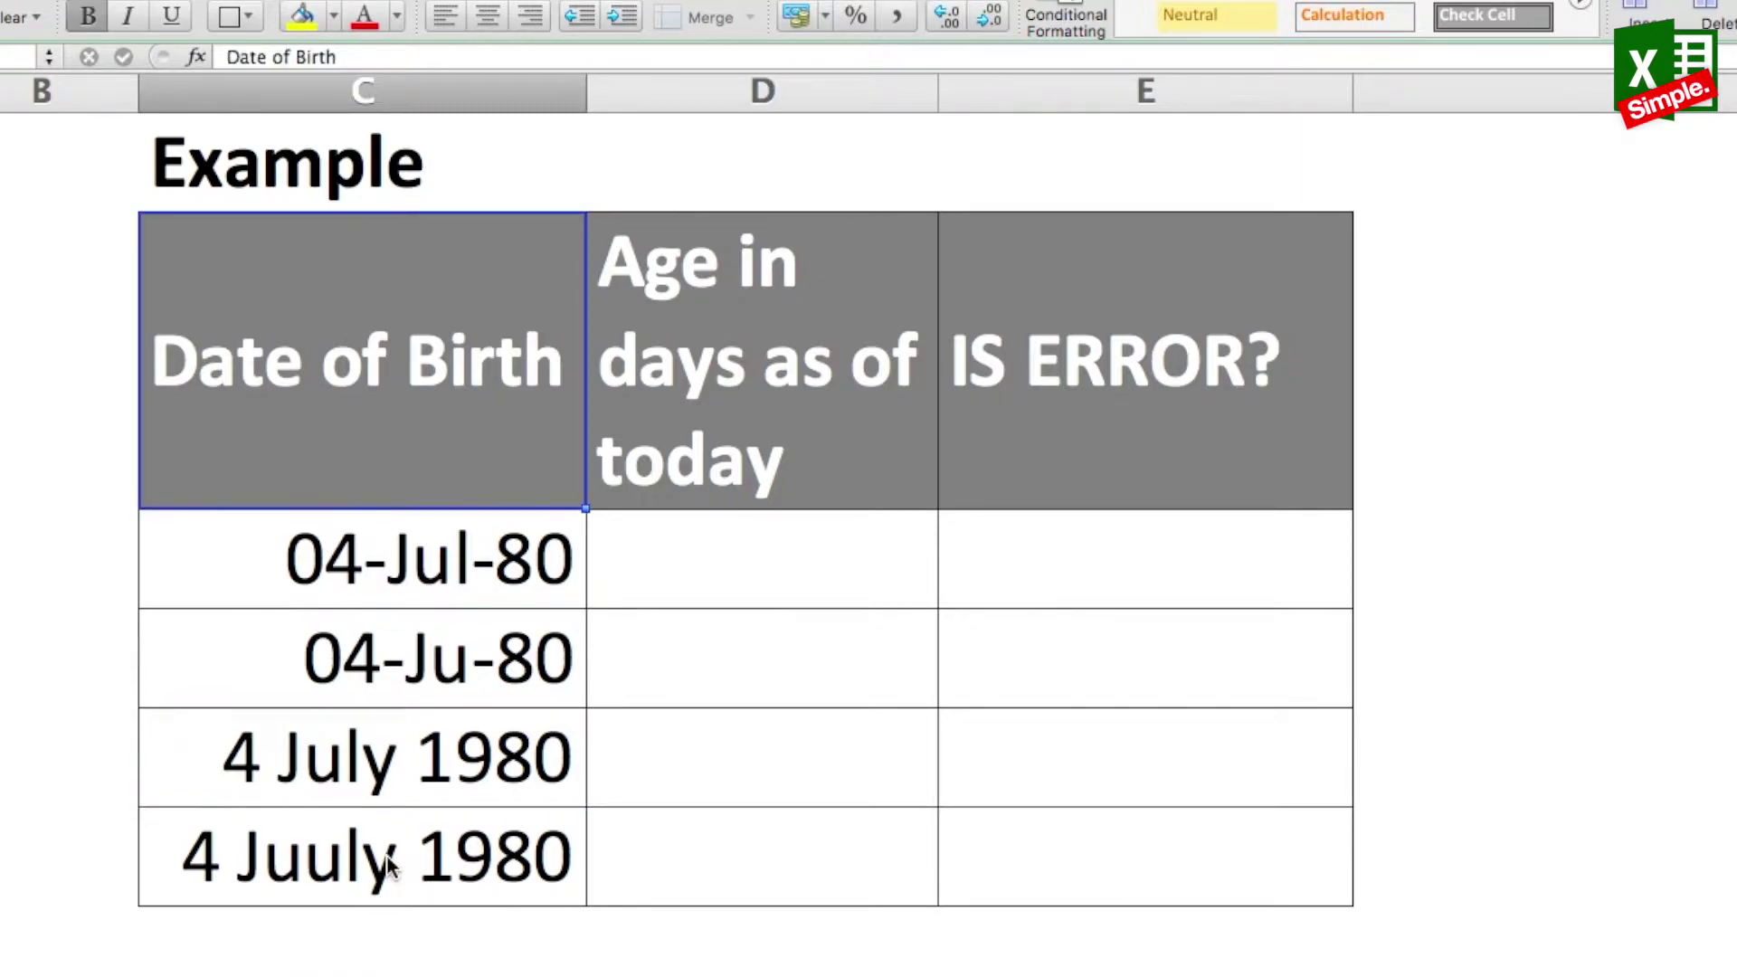
pyautogui.press('Down')
pyautogui.press('Right')
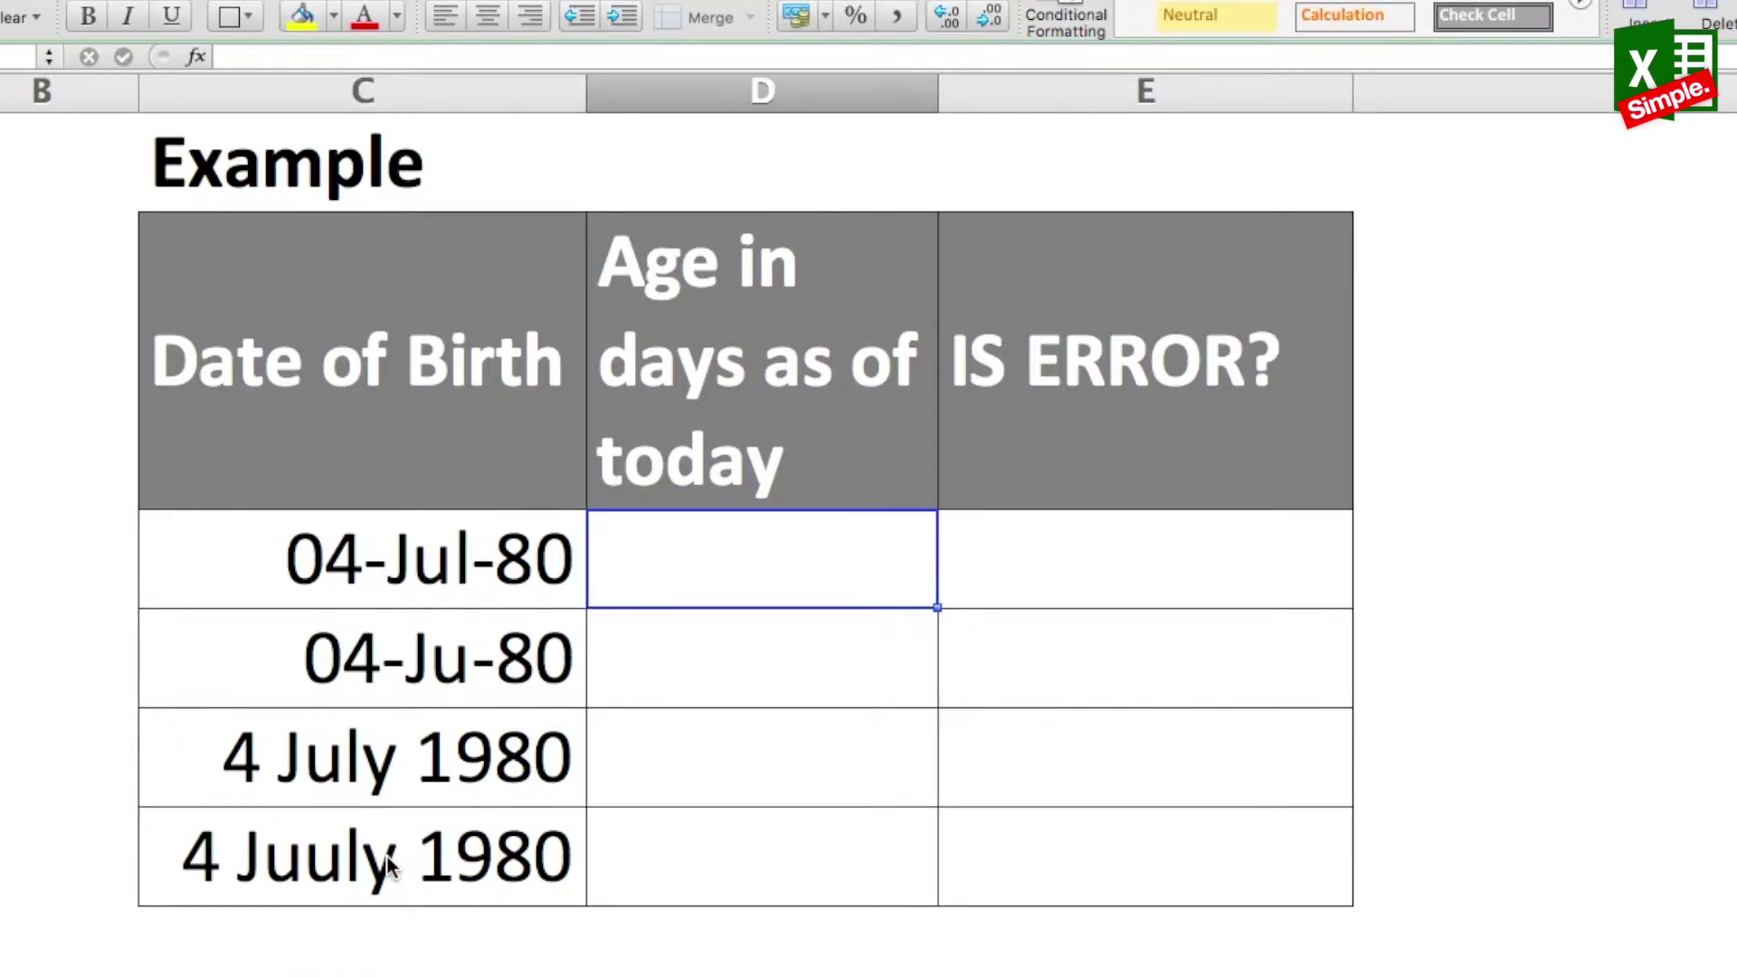
pyautogui.write('=today()-')
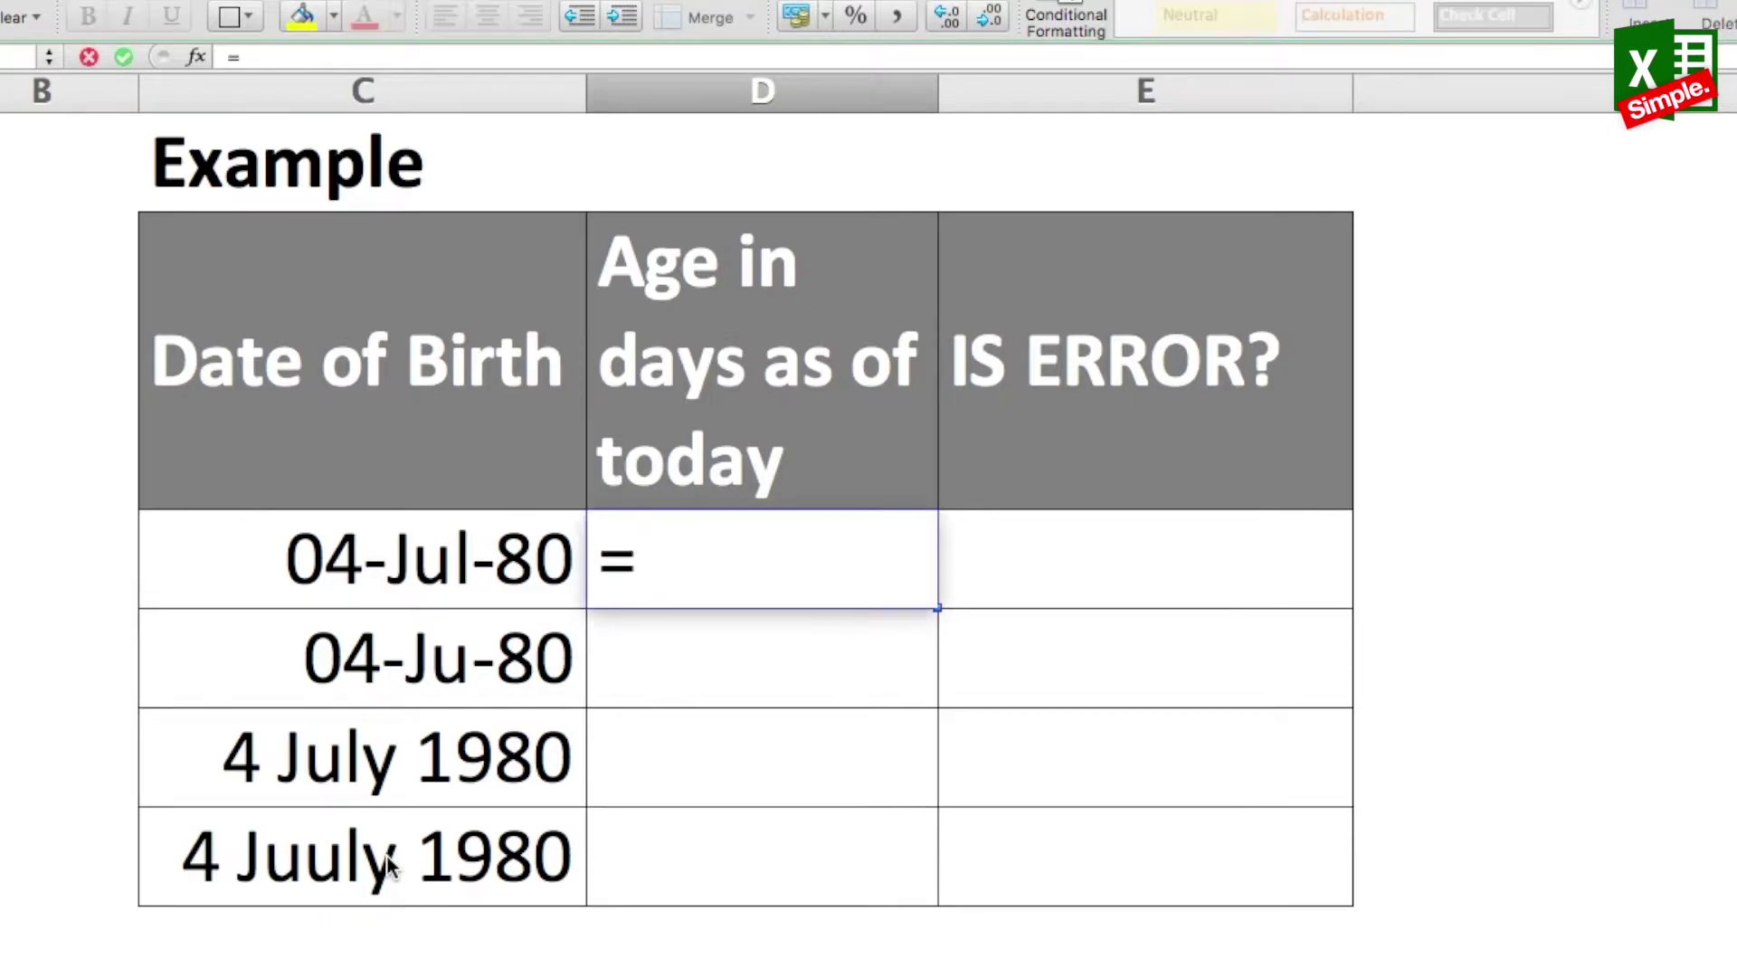
pyautogui.click(288, 561)
pyautogui.press('Return')
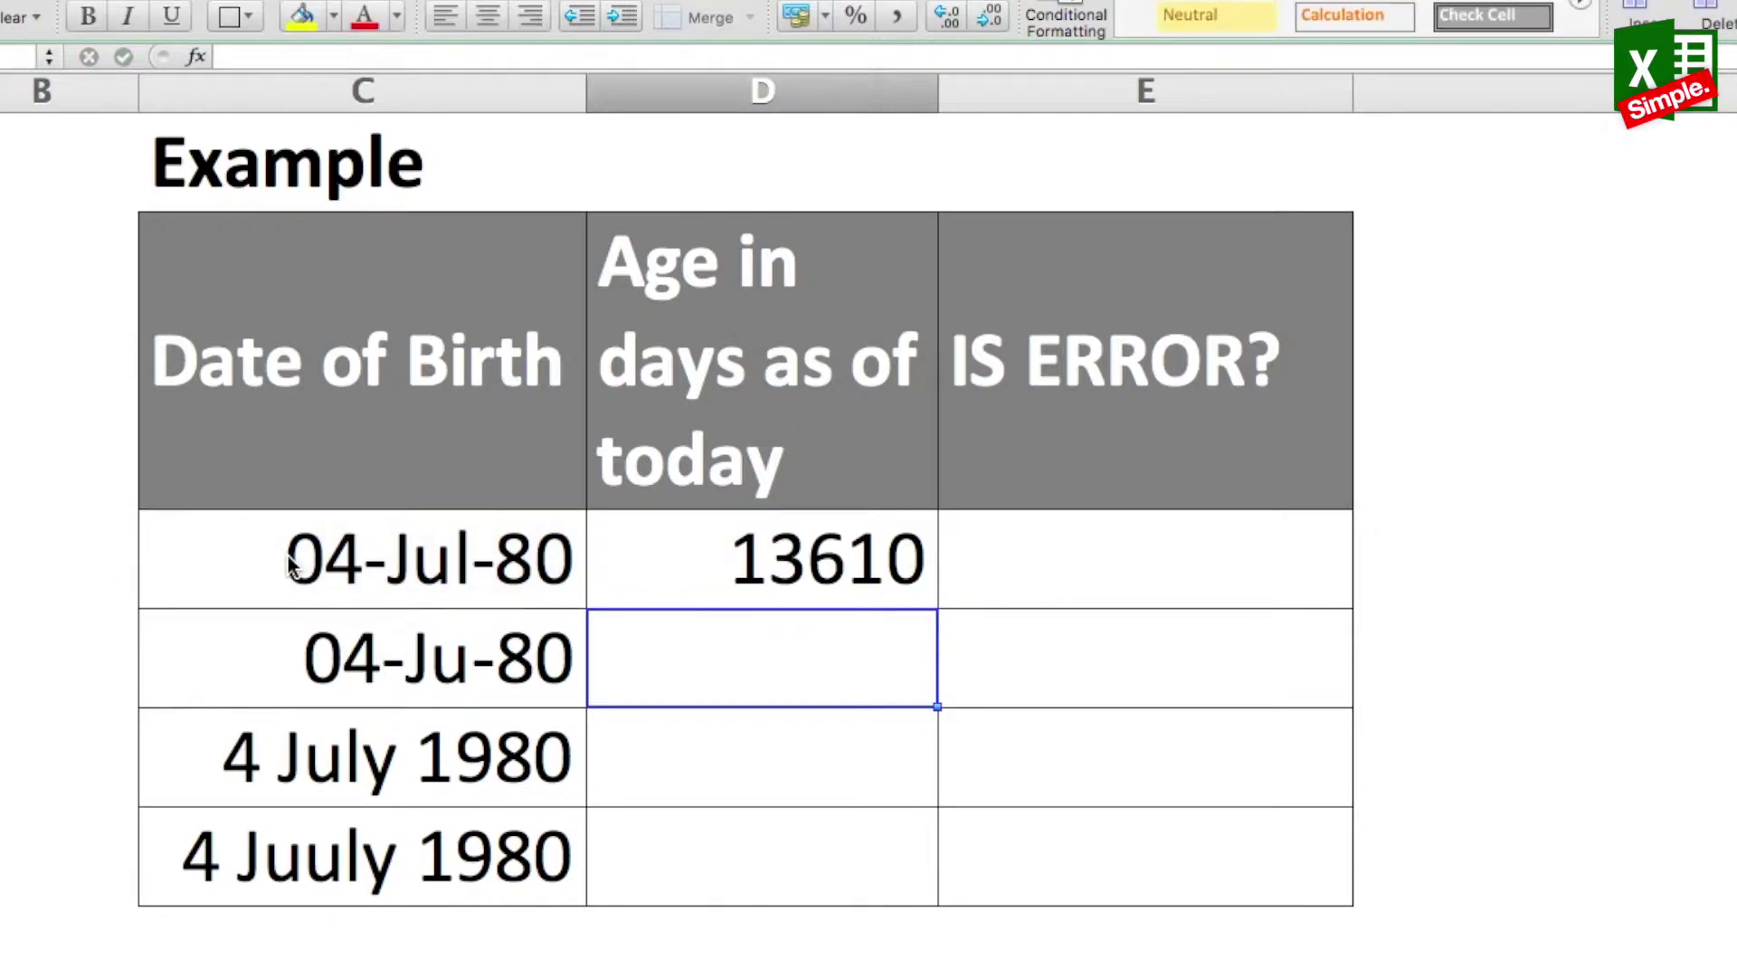
pyautogui.press('Up')
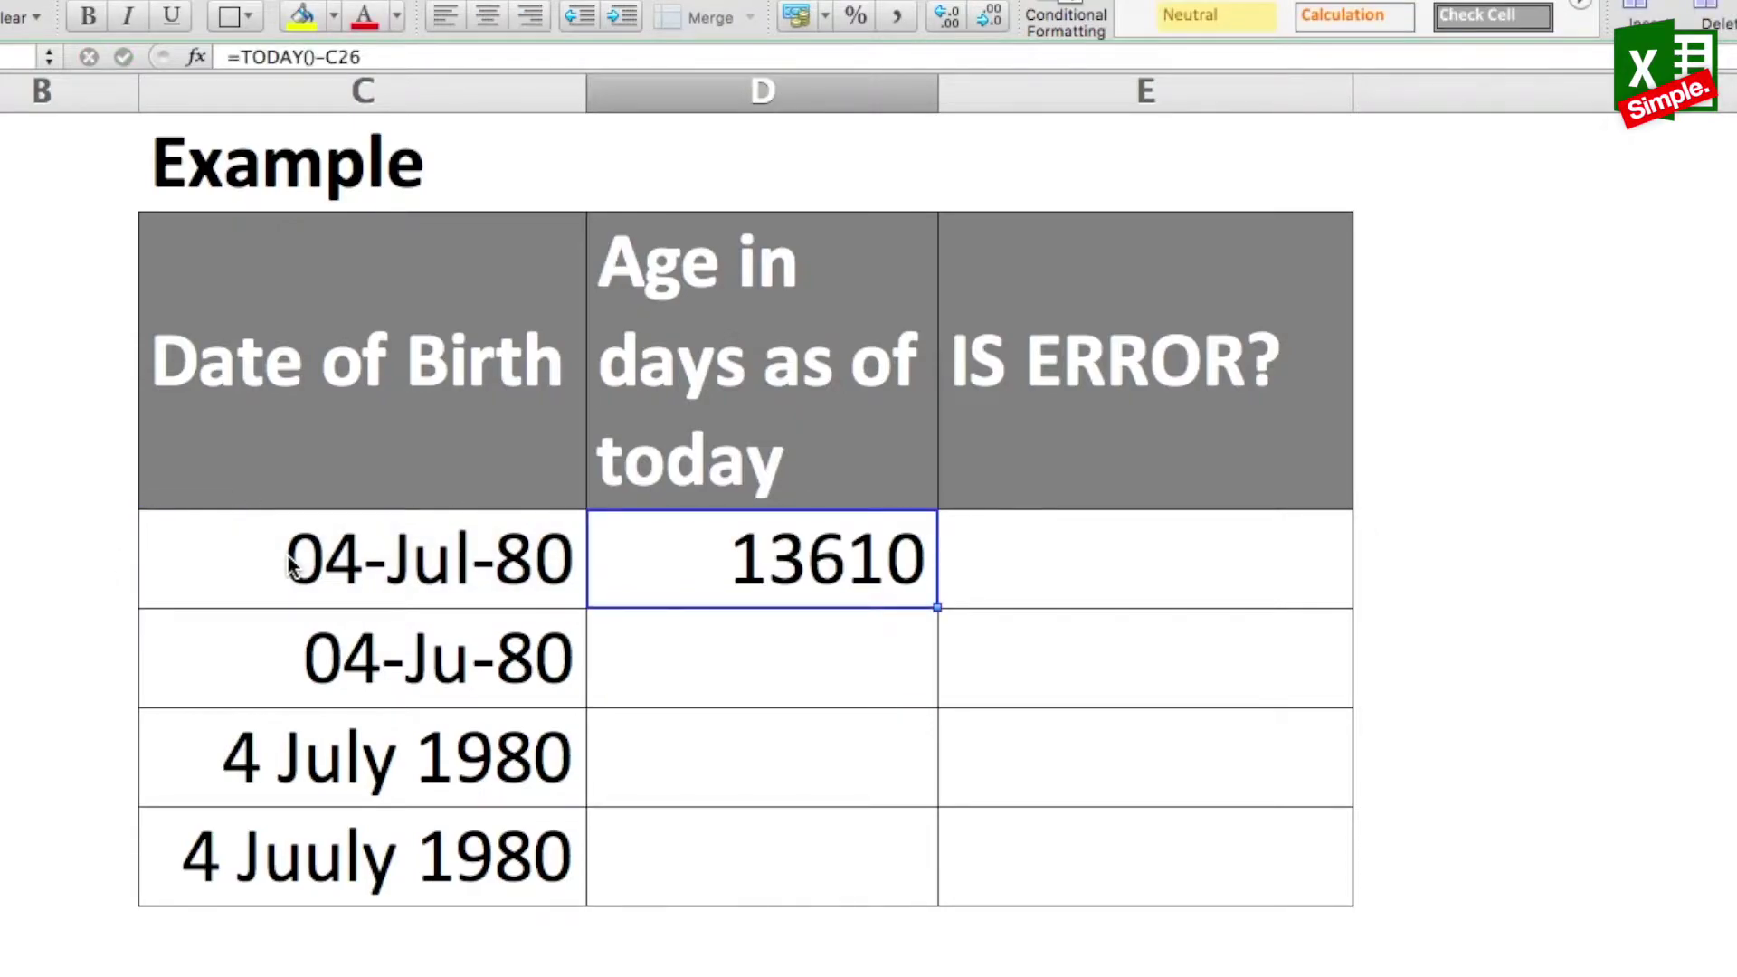
pyautogui.press('super+c')
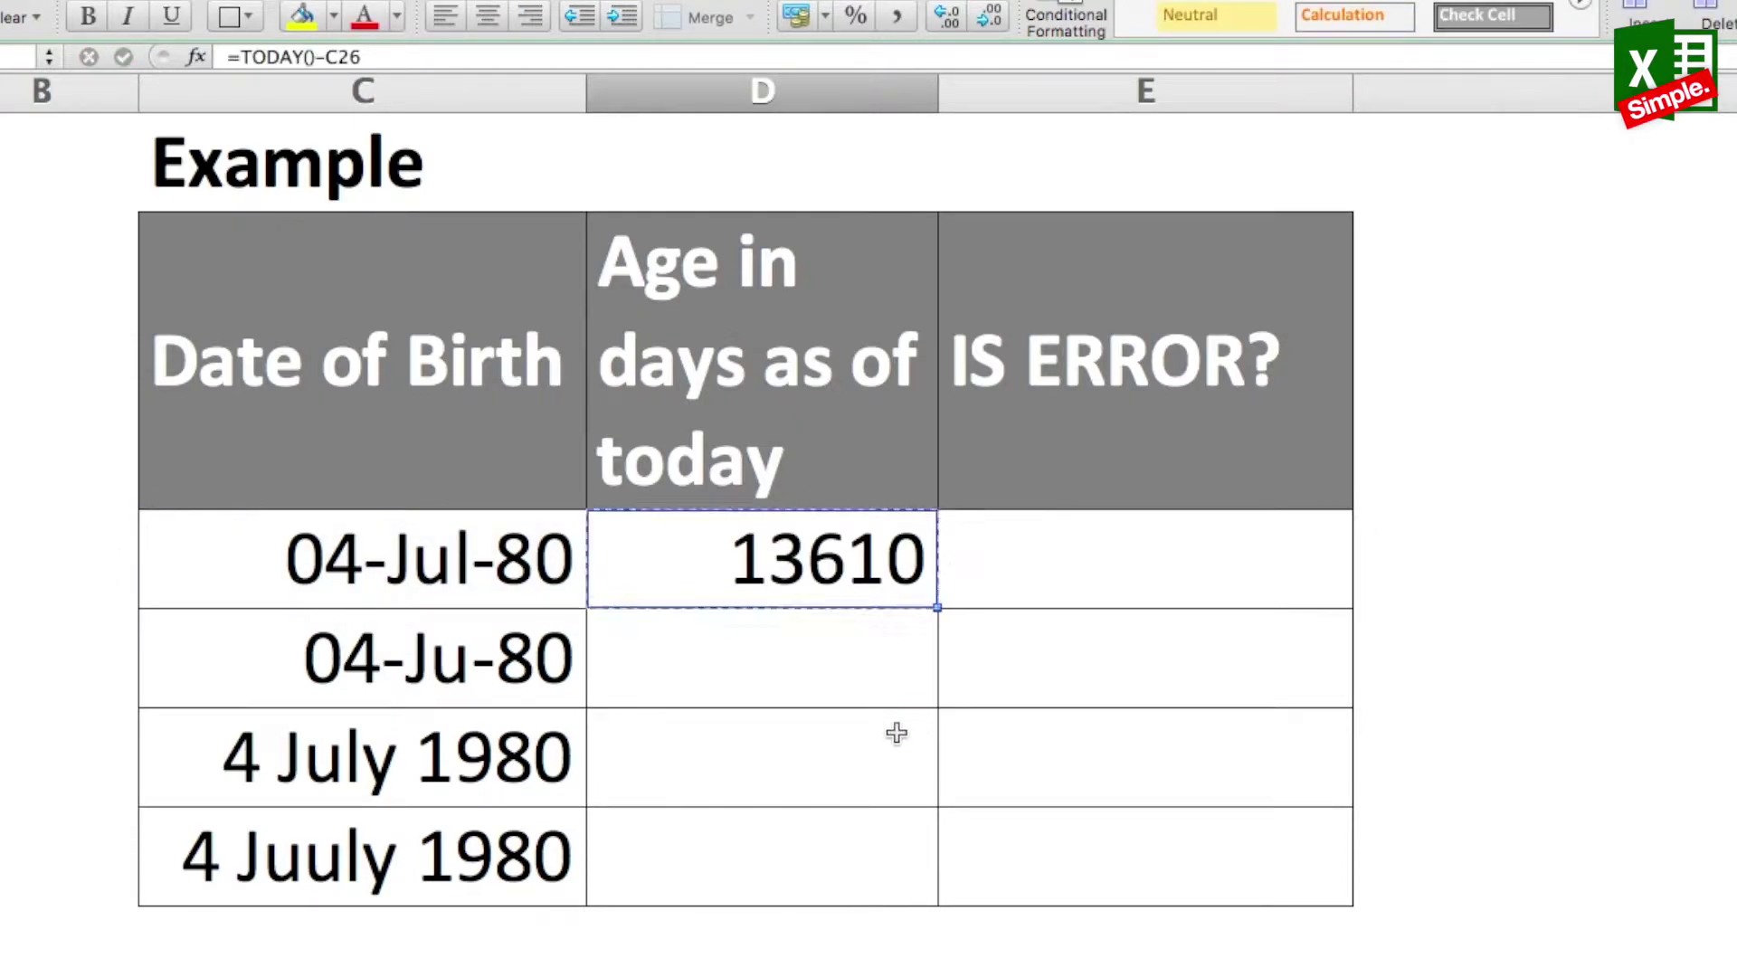
pyautogui.moveTo(795, 584); pyautogui.dragTo(780, 832)
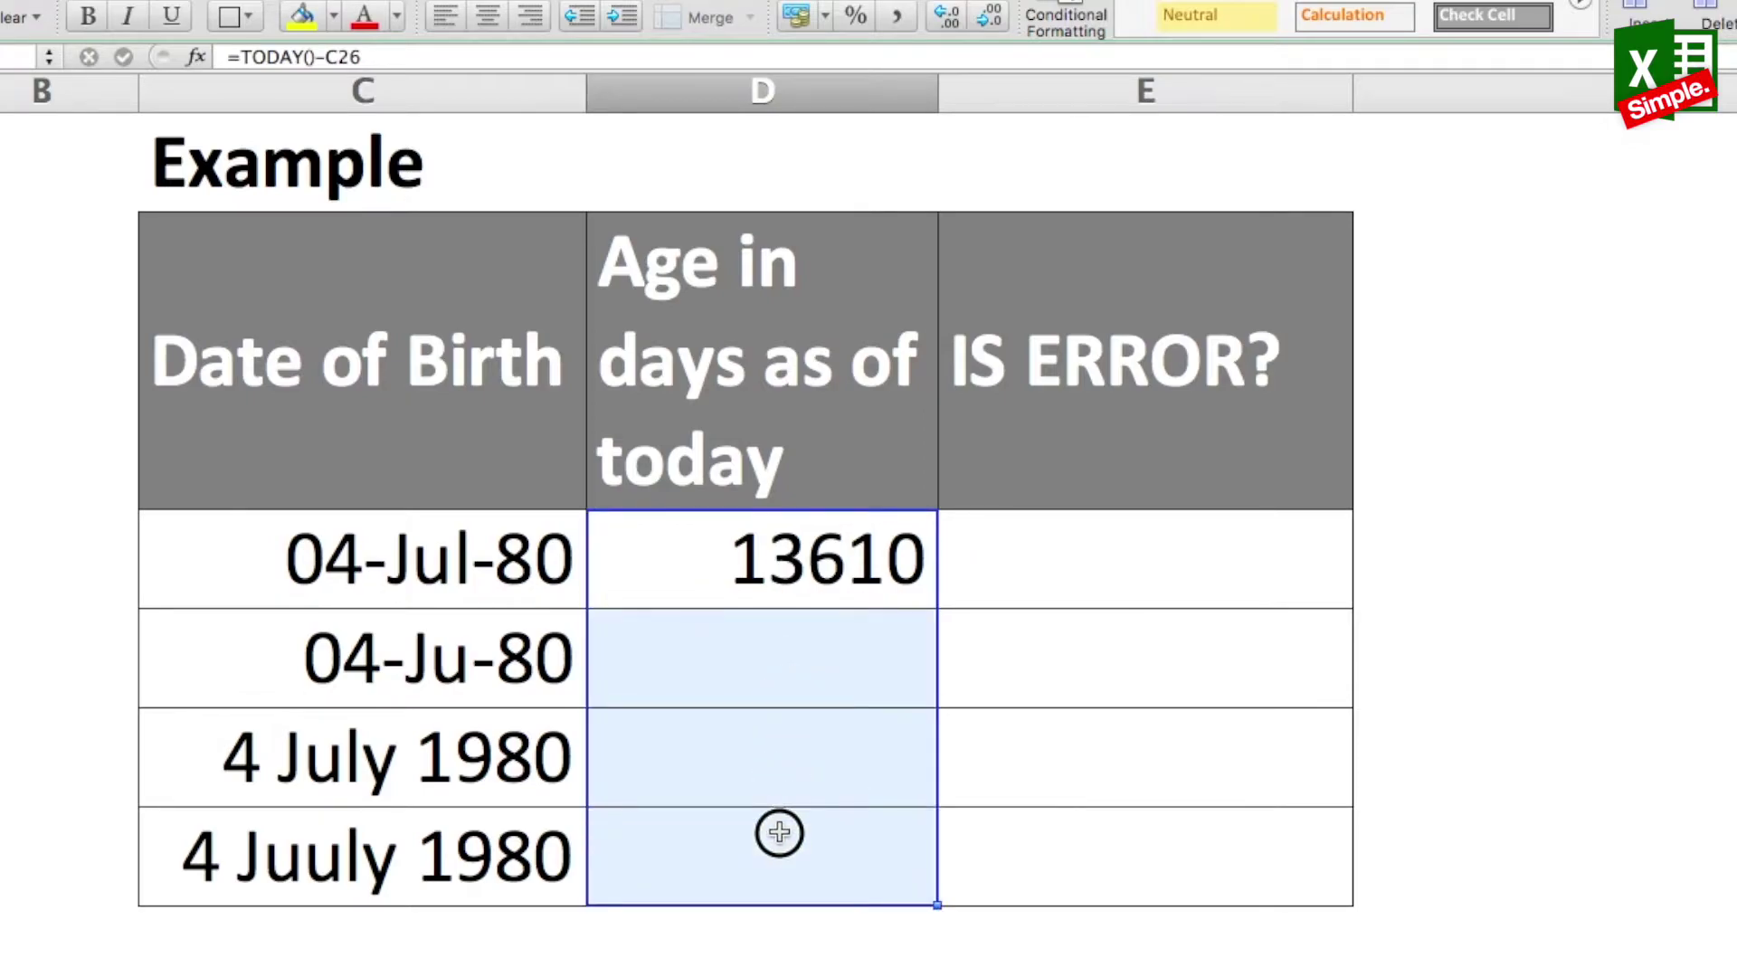
pyautogui.press('super+v')
pyautogui.click(780, 679)
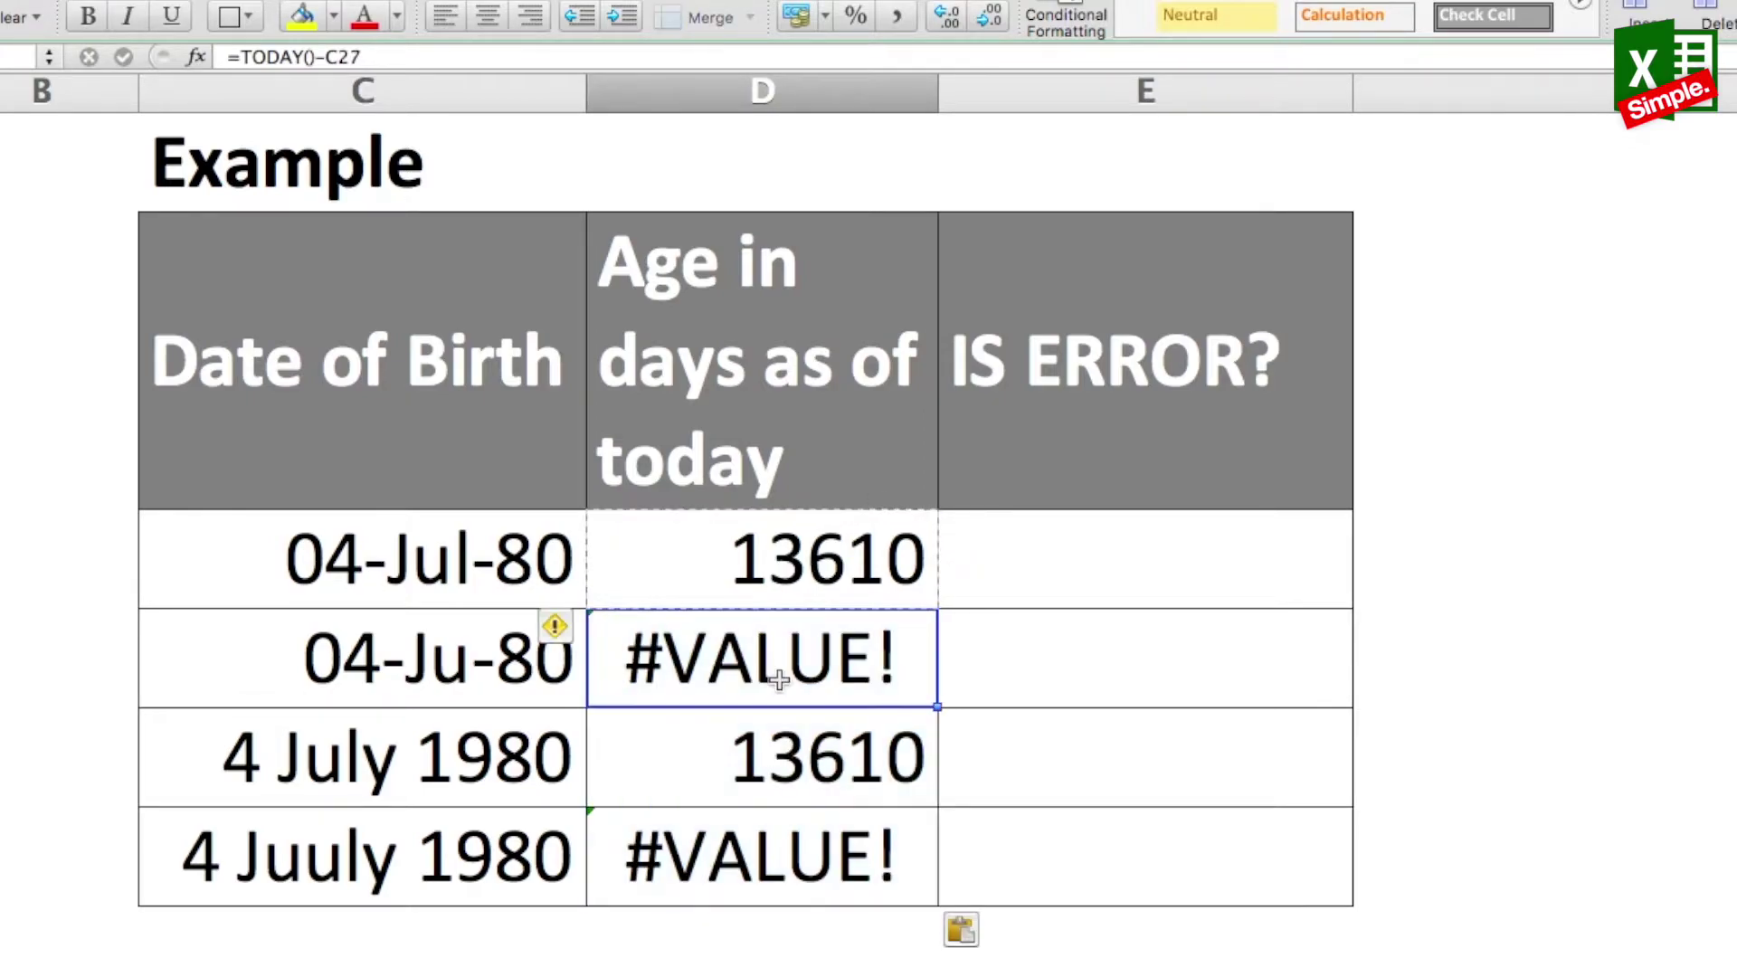
pyautogui.click(776, 846)
pyautogui.click(805, 680)
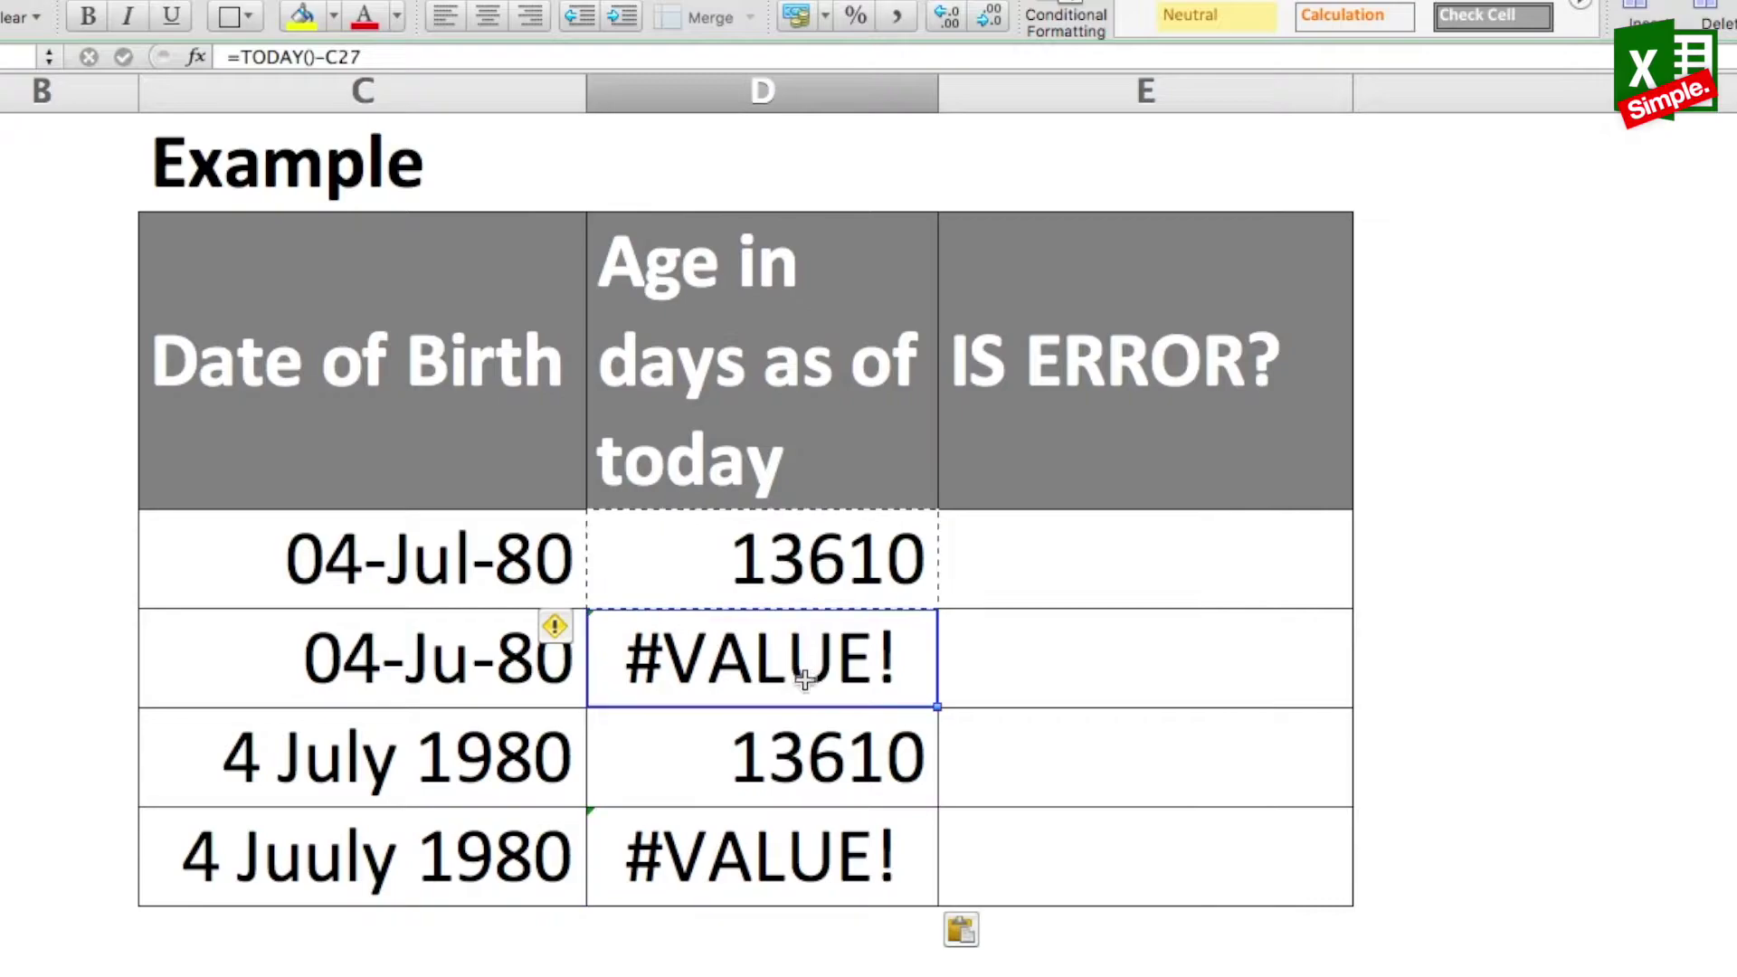
pyautogui.click(806, 871)
pyautogui.click(778, 620)
pyautogui.click(451, 641)
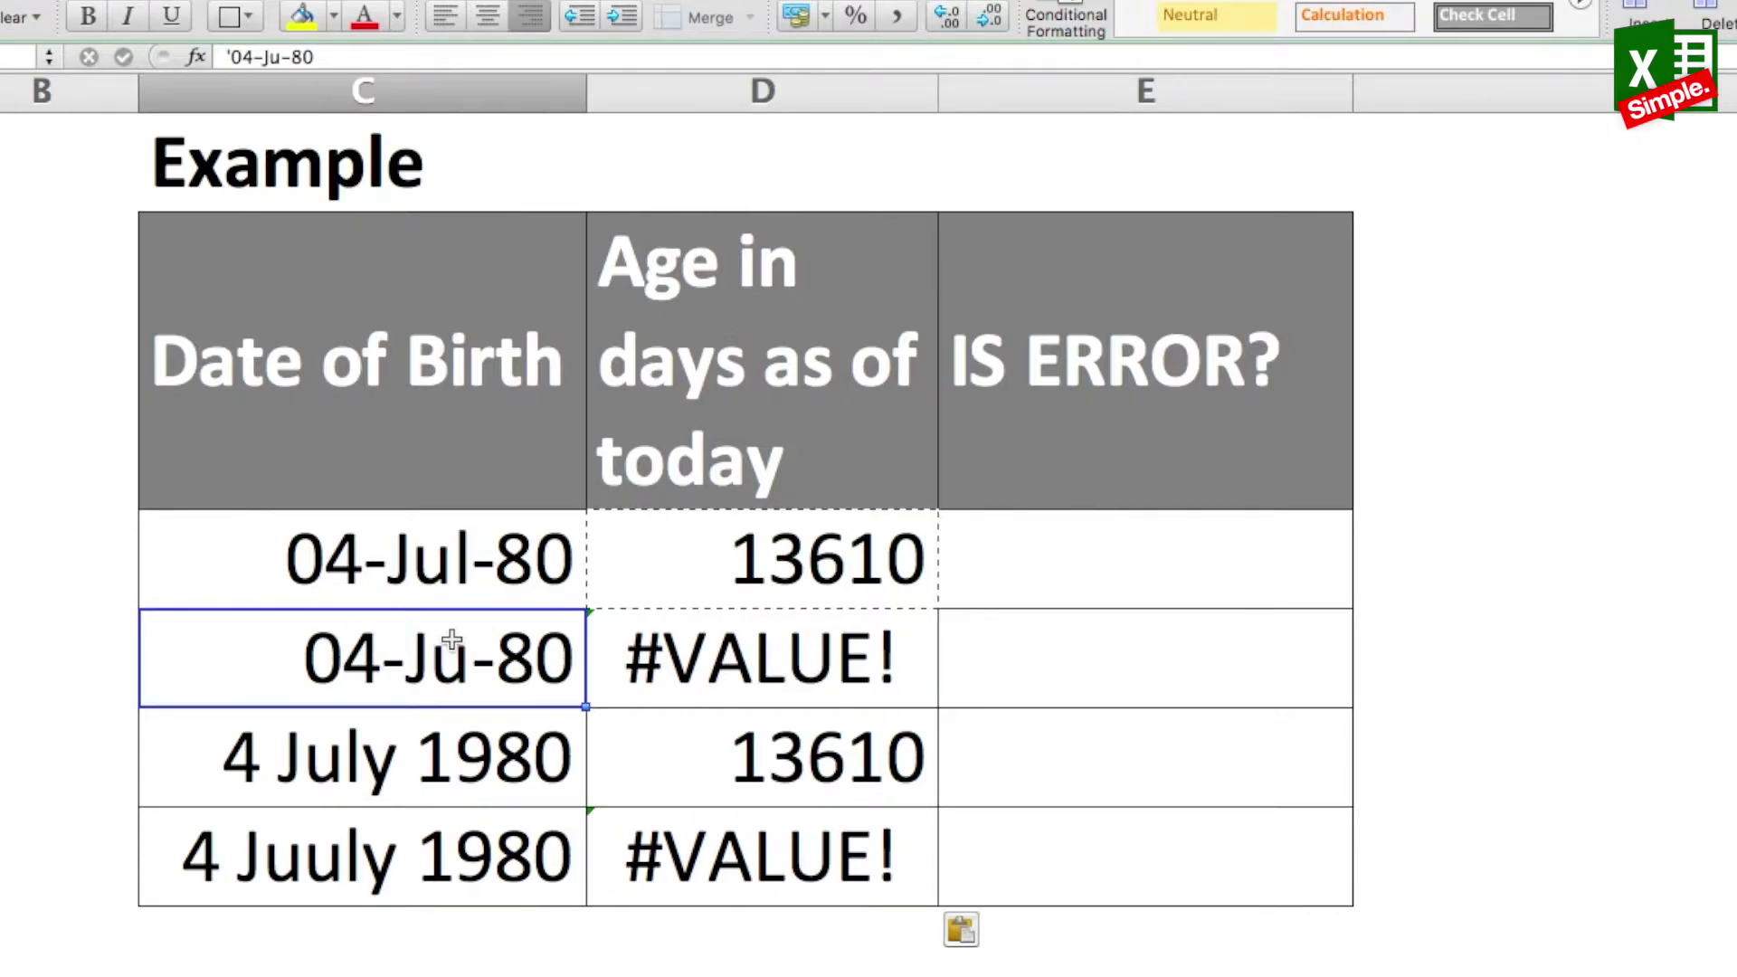
pyautogui.click(451, 766)
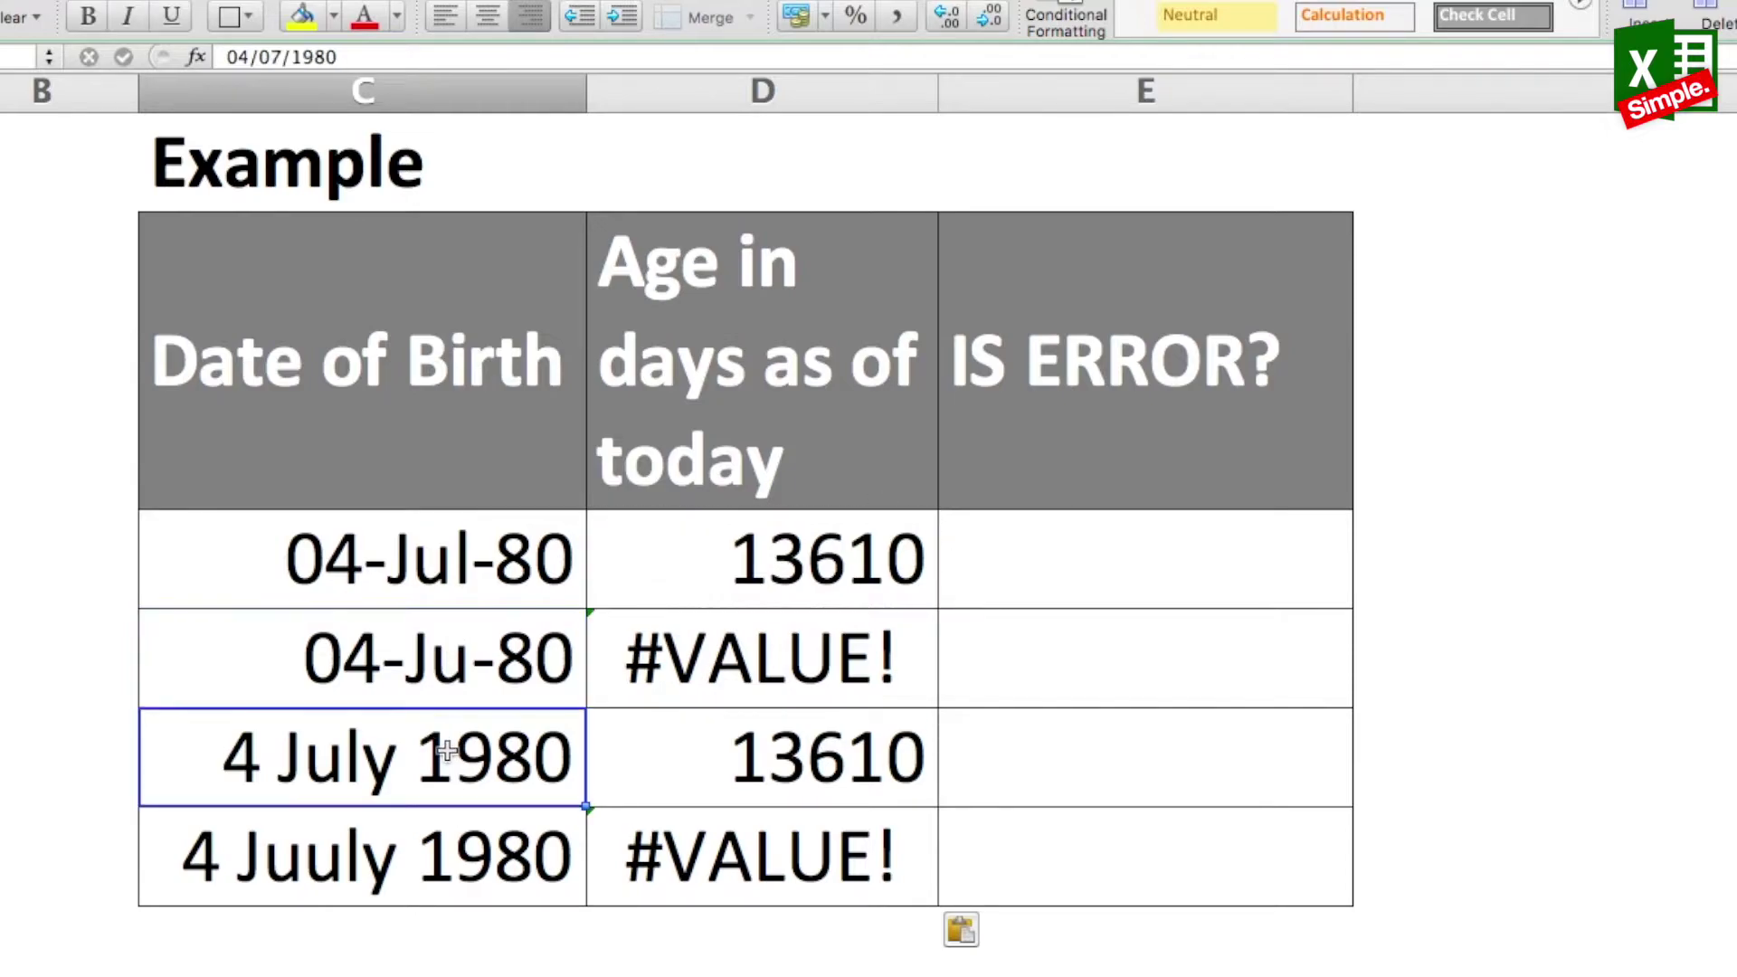
pyautogui.click(516, 853)
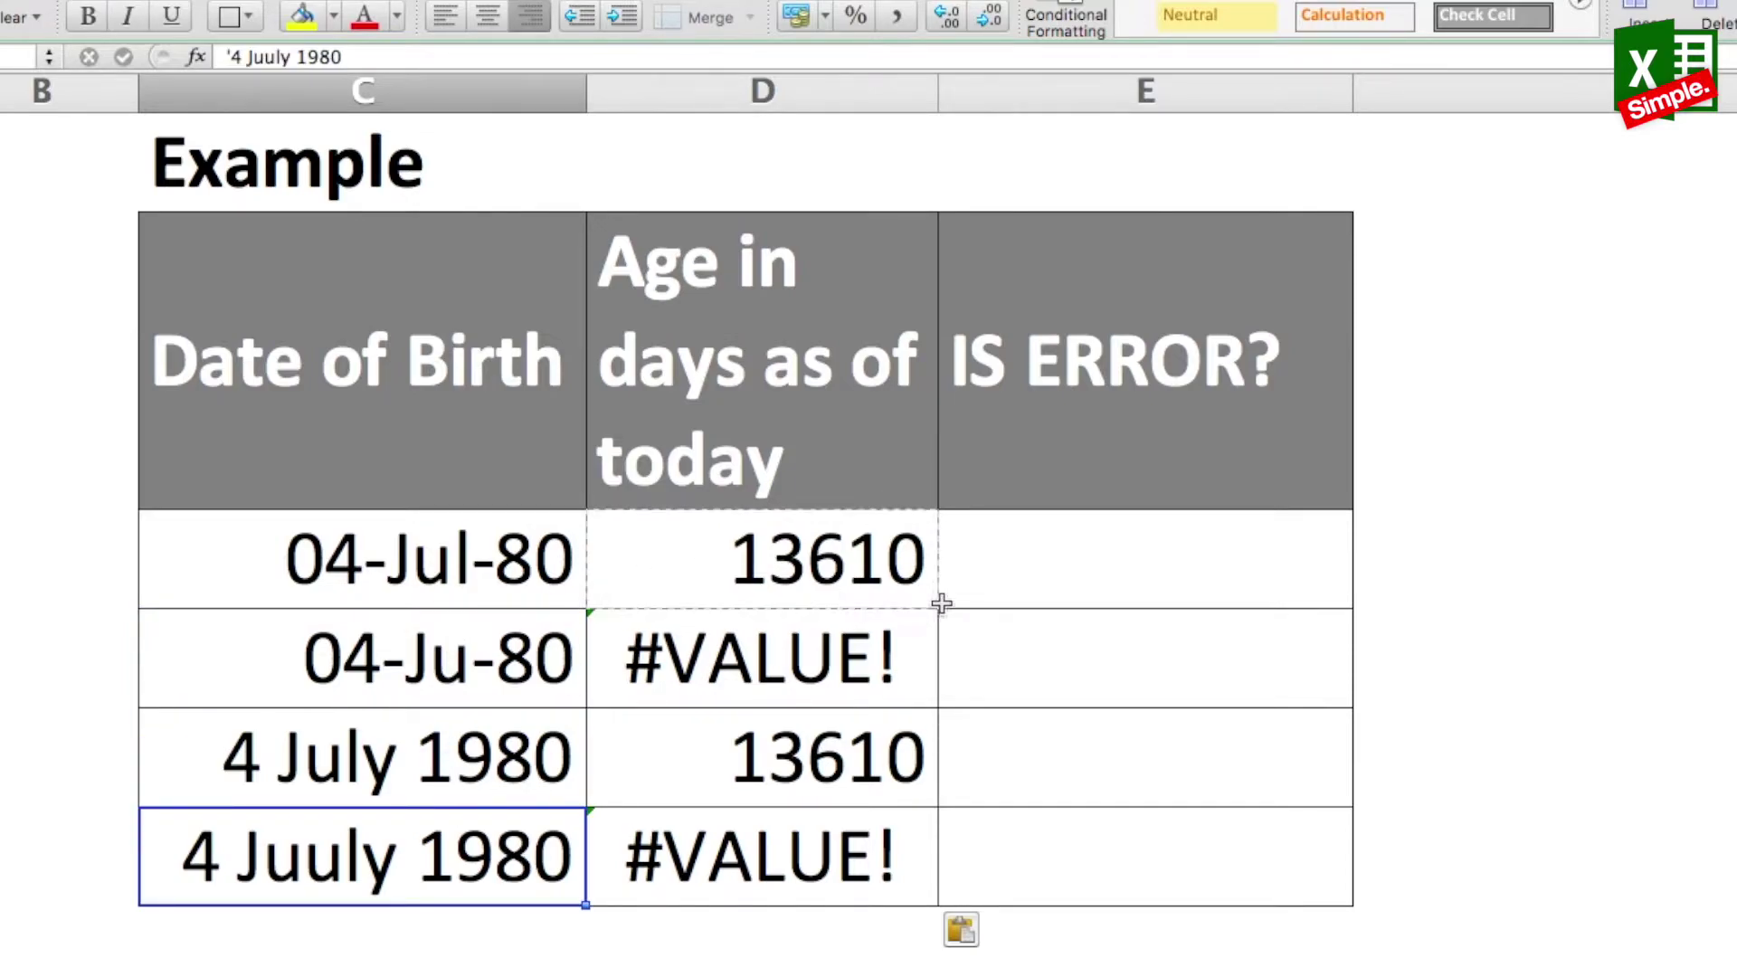
pyautogui.click(1085, 579)
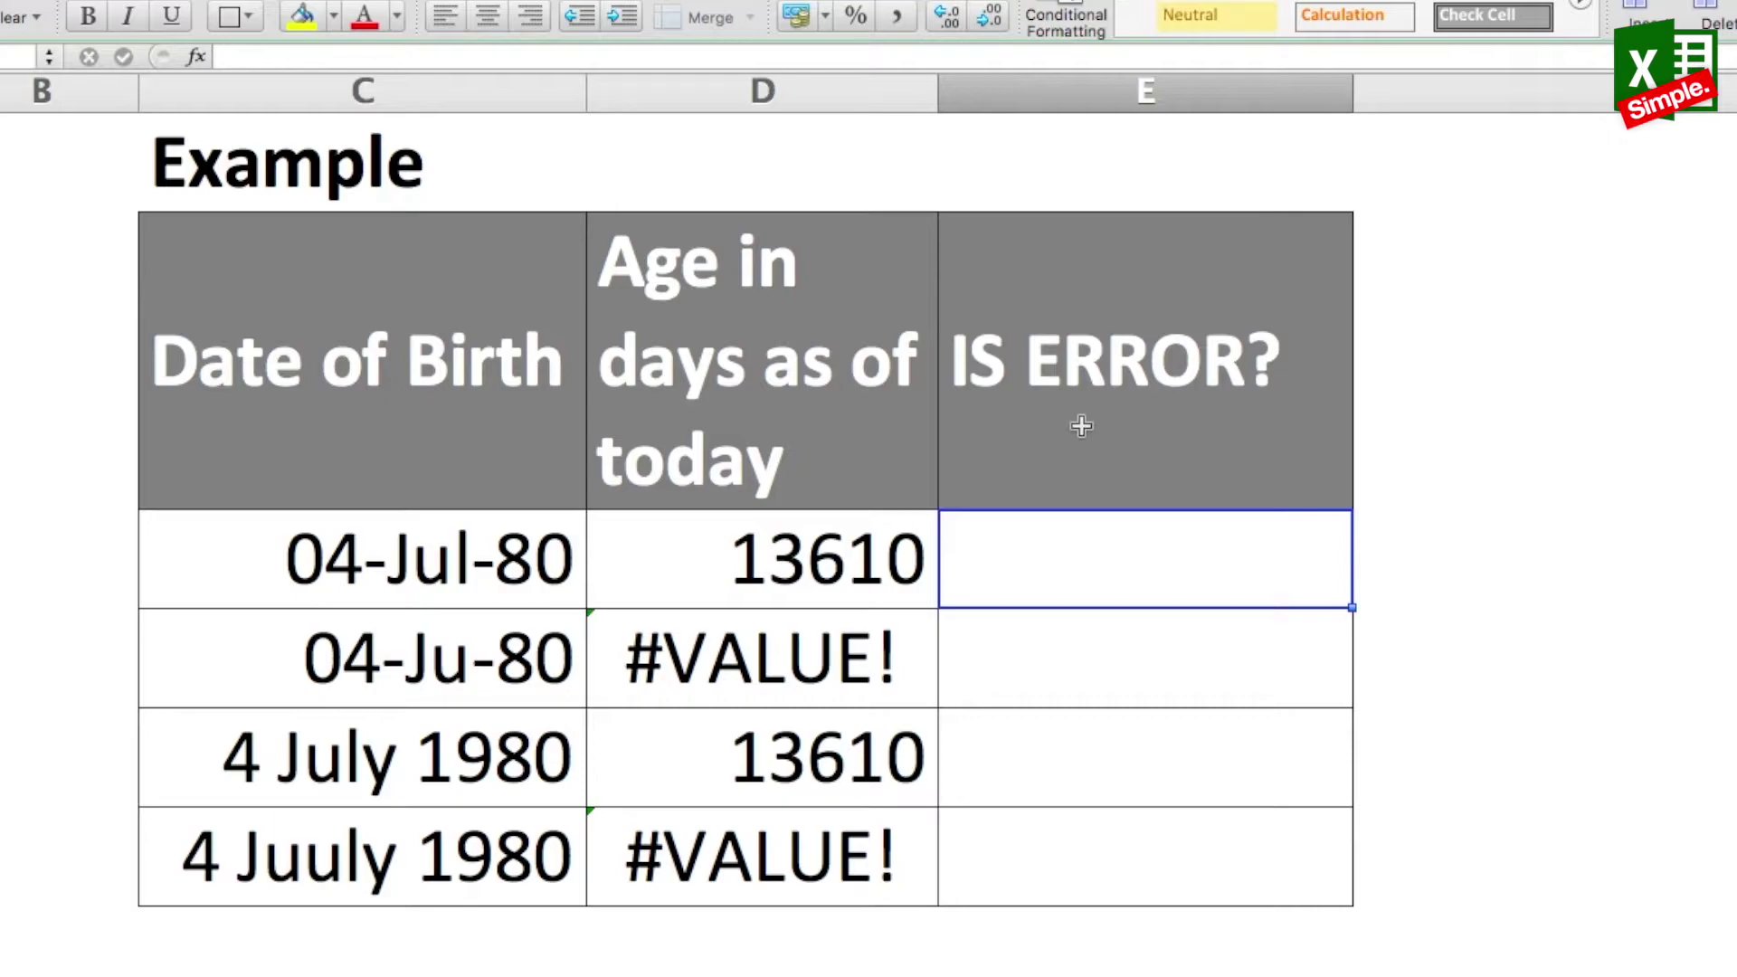
# Enter =ISERROR(D26) in the first IS ERROR? cell, E26
pyautogui.click(1082, 426)
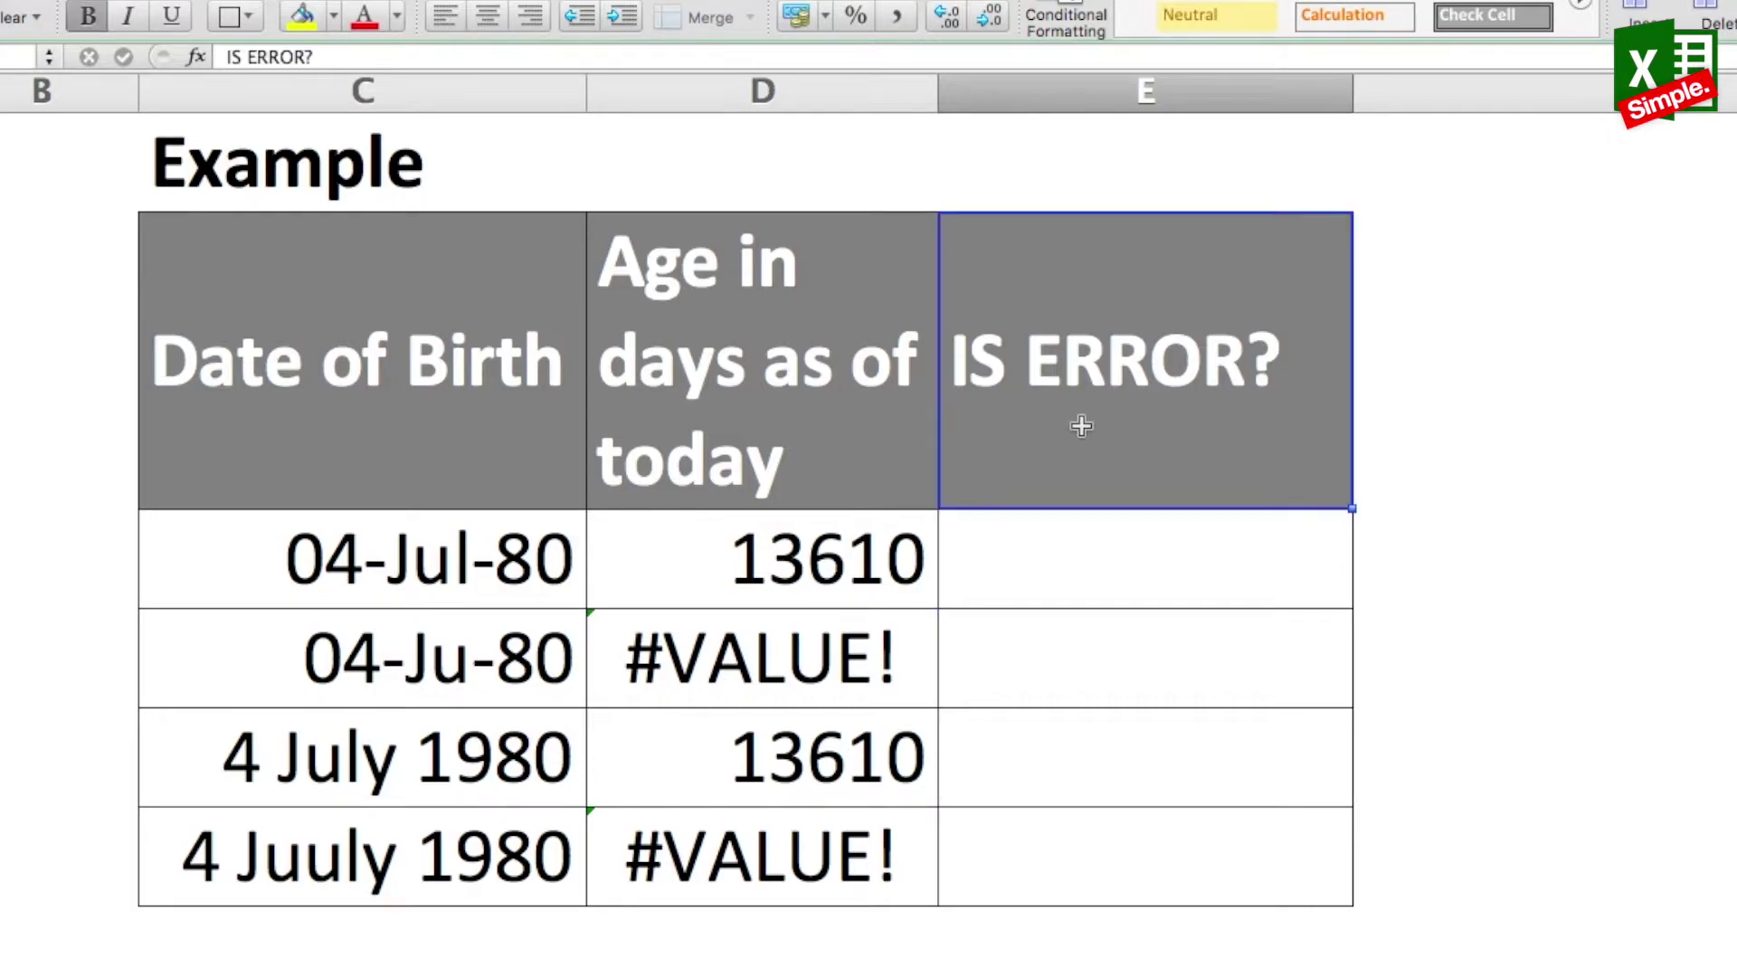
pyautogui.press('Down')
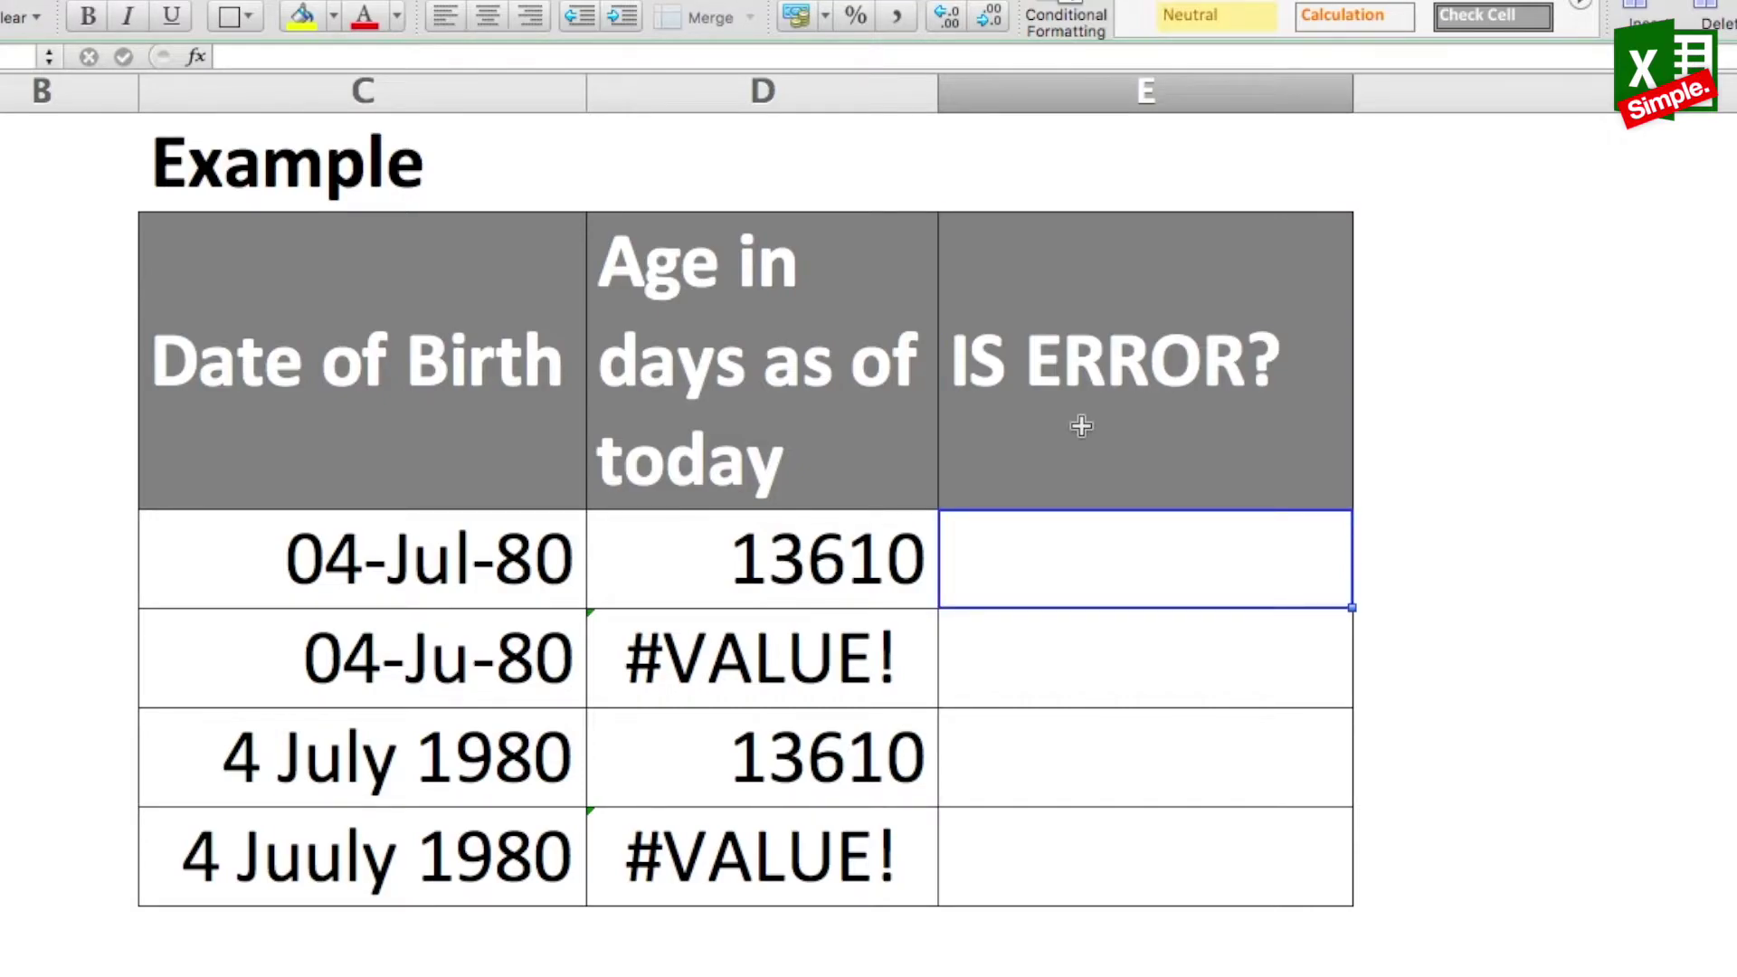
pyautogui.write('=iserror(')
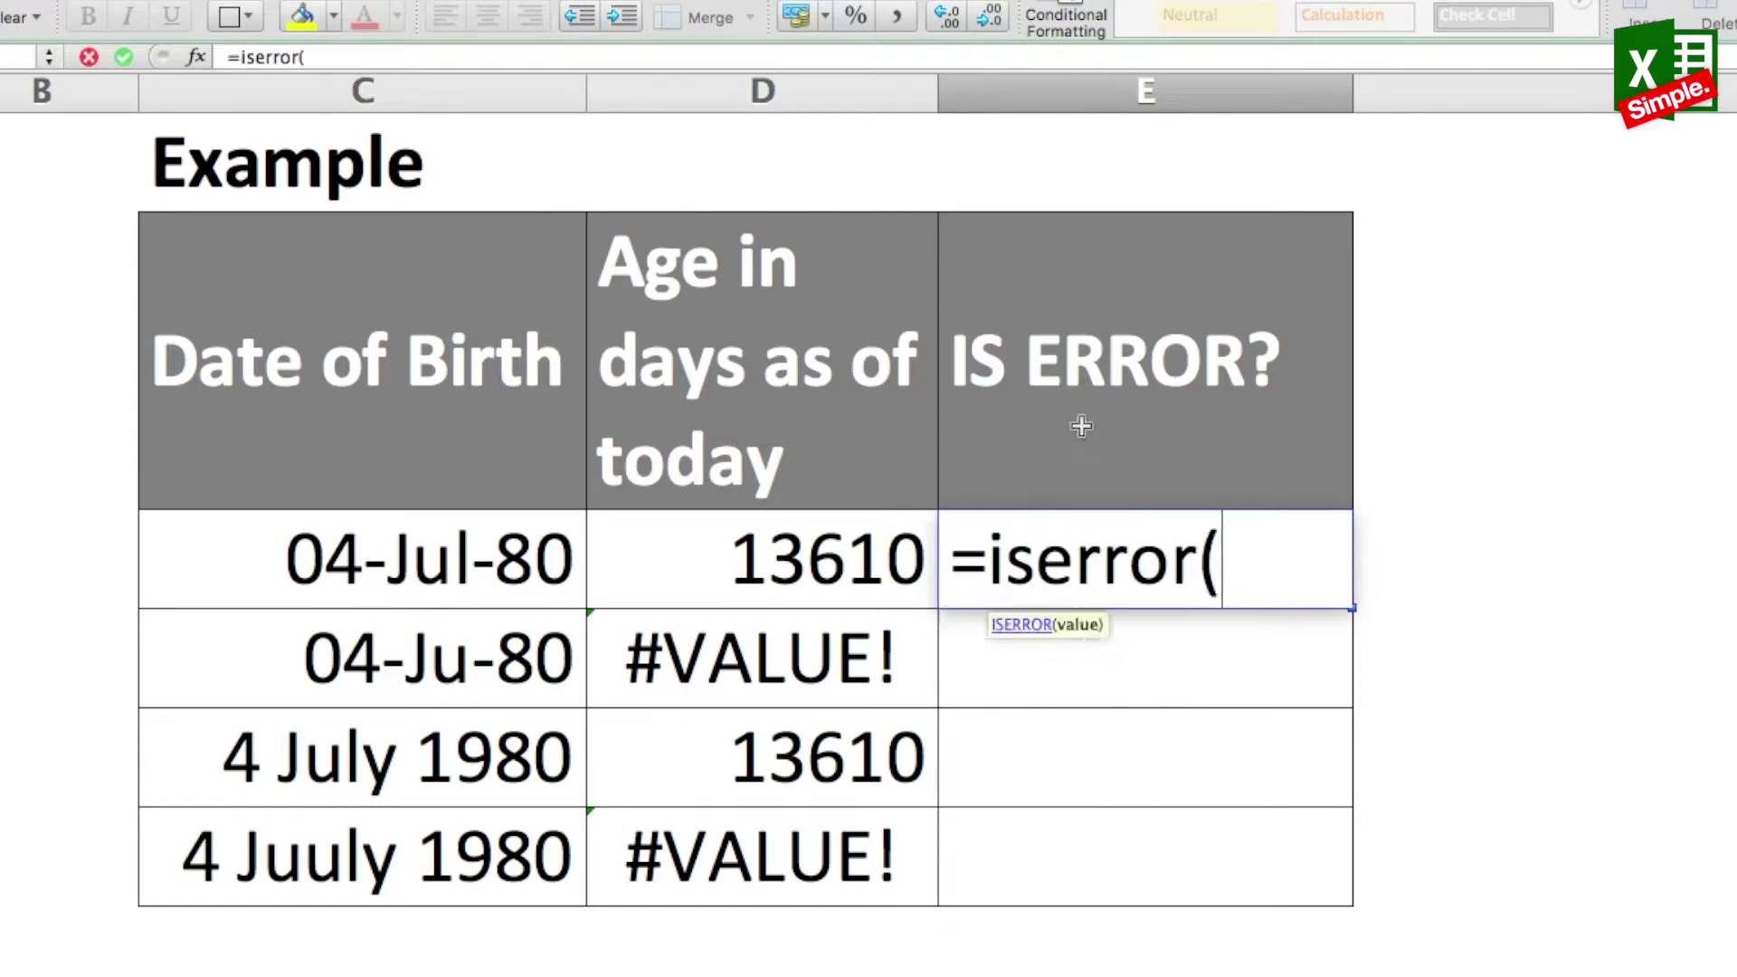
pyautogui.click(826, 572)
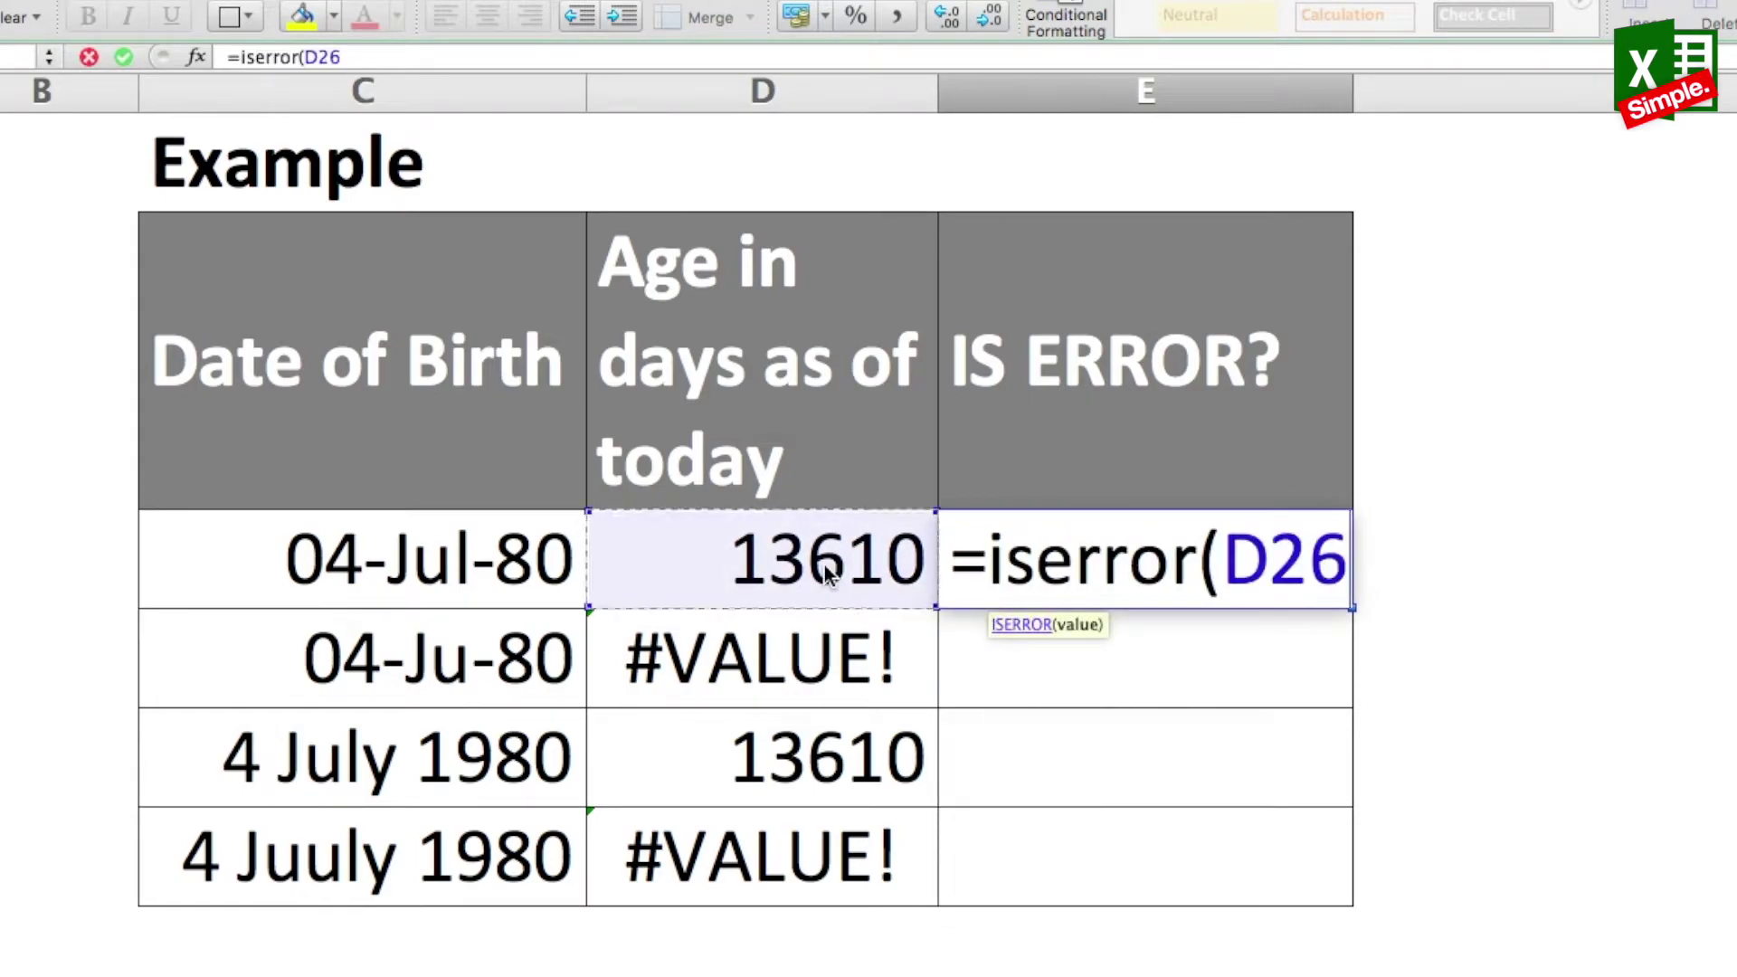
pyautogui.write(')')
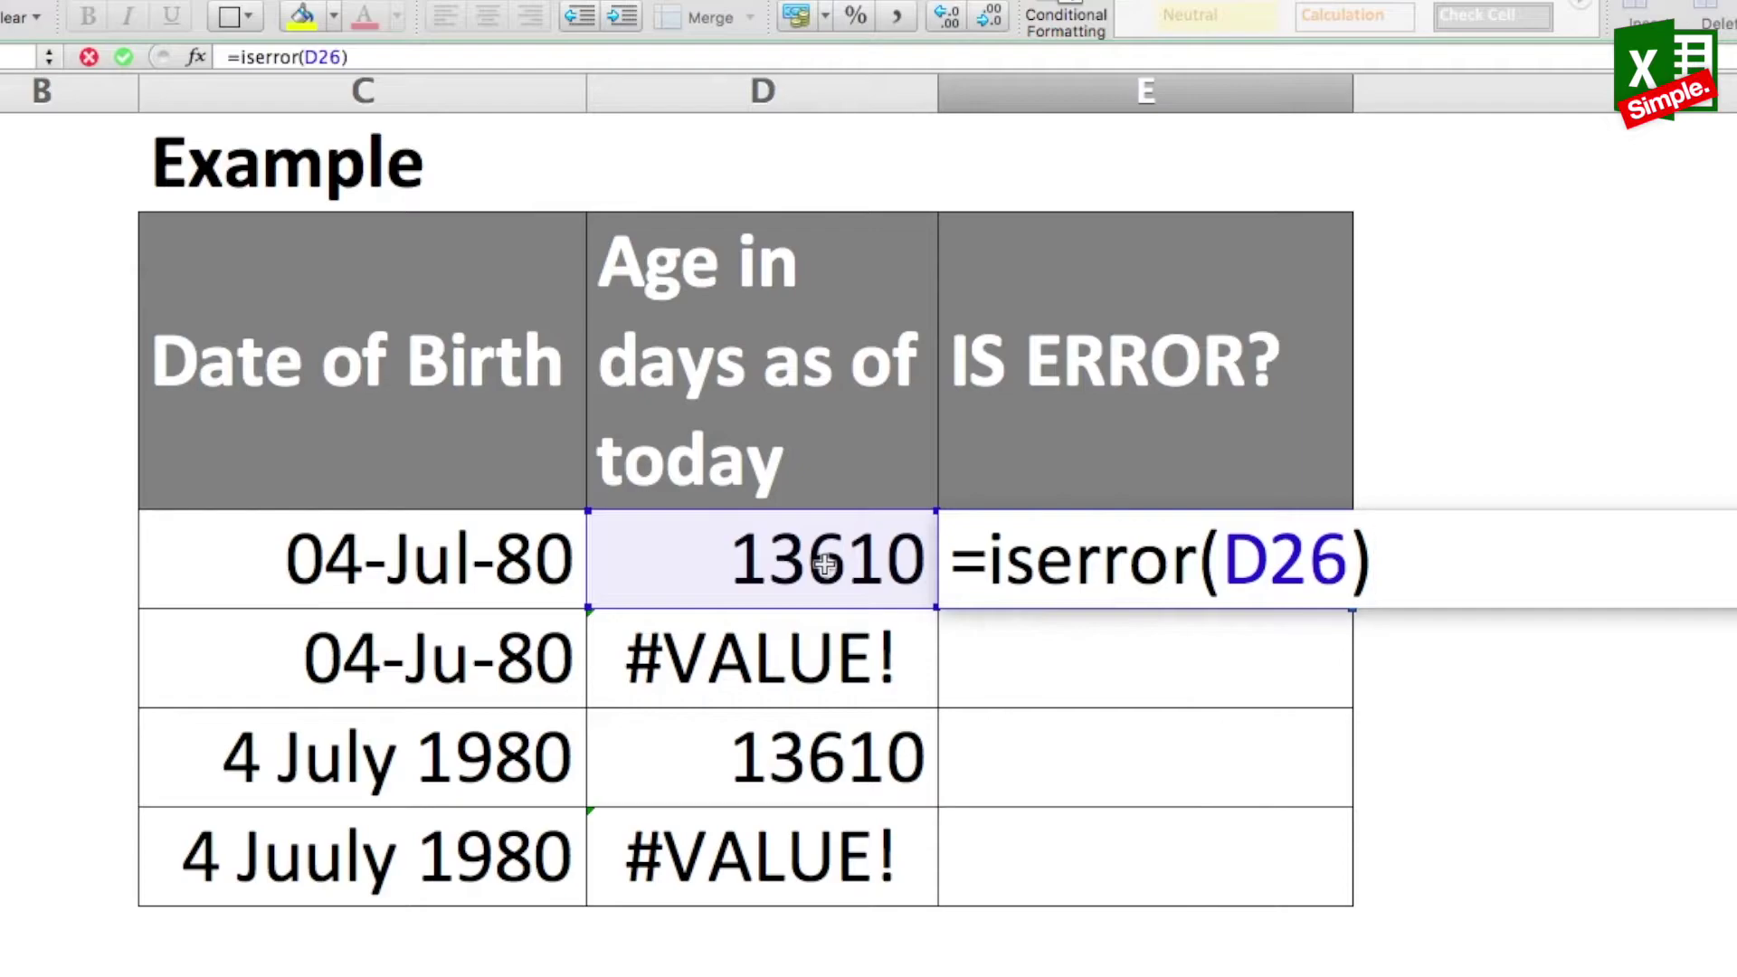
pyautogui.press('Return')
# Copy the ISERROR formula from E26 down through E29
pyautogui.press('Up')
pyautogui.press('super+c')
pyautogui.hotkey('shift', 'Down')
pyautogui.hotkey('shift', 'Down')
pyautogui.hotkey('shift', 'Down')
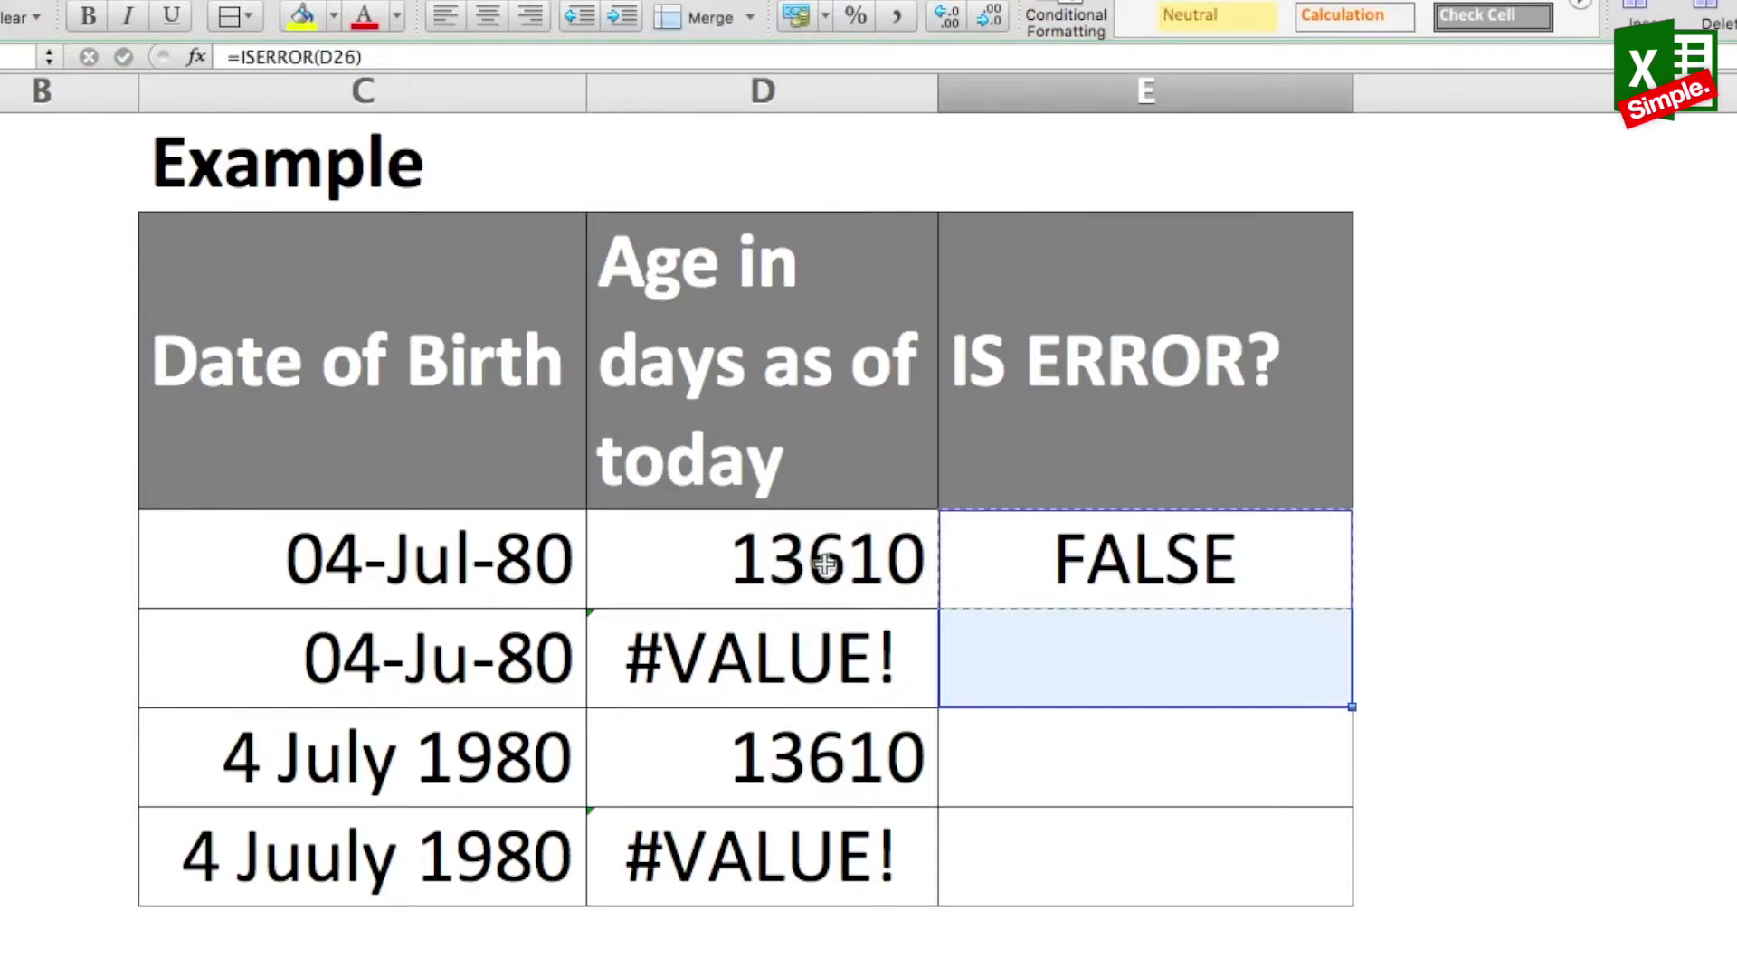
pyautogui.press('super+v')
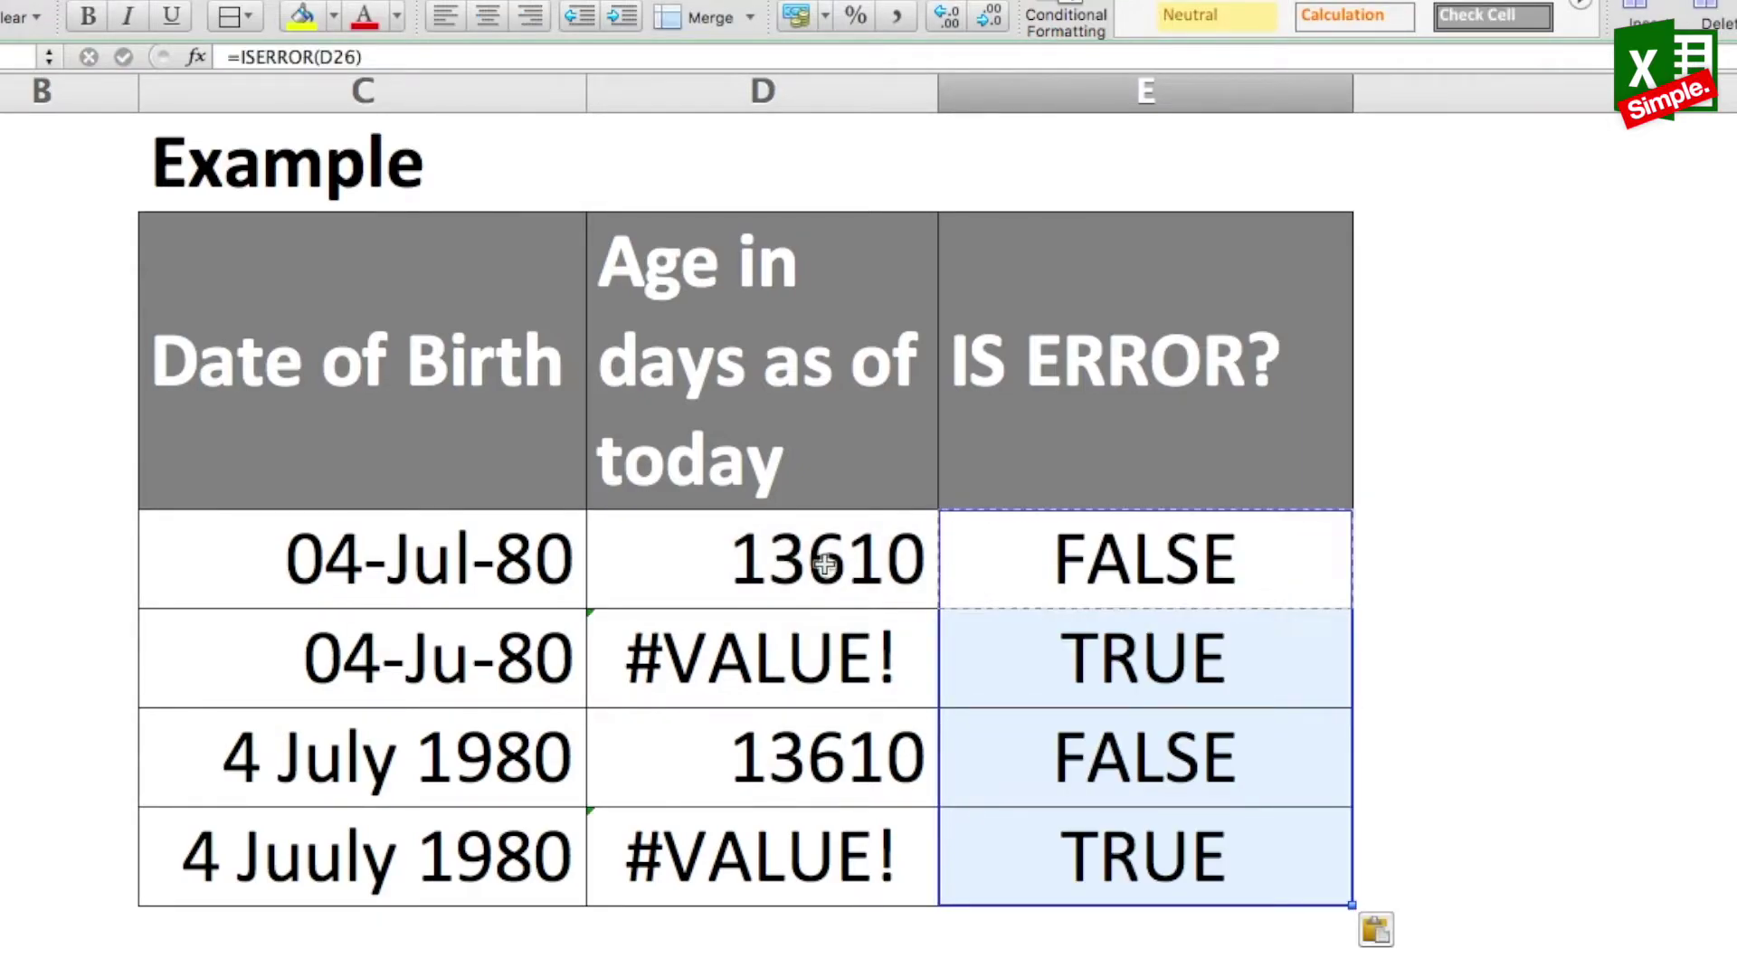
# Review the #VALUE! age formulas alongside their matching TRUE ISERROR results
pyautogui.click(890, 683)
pyautogui.press('Down')
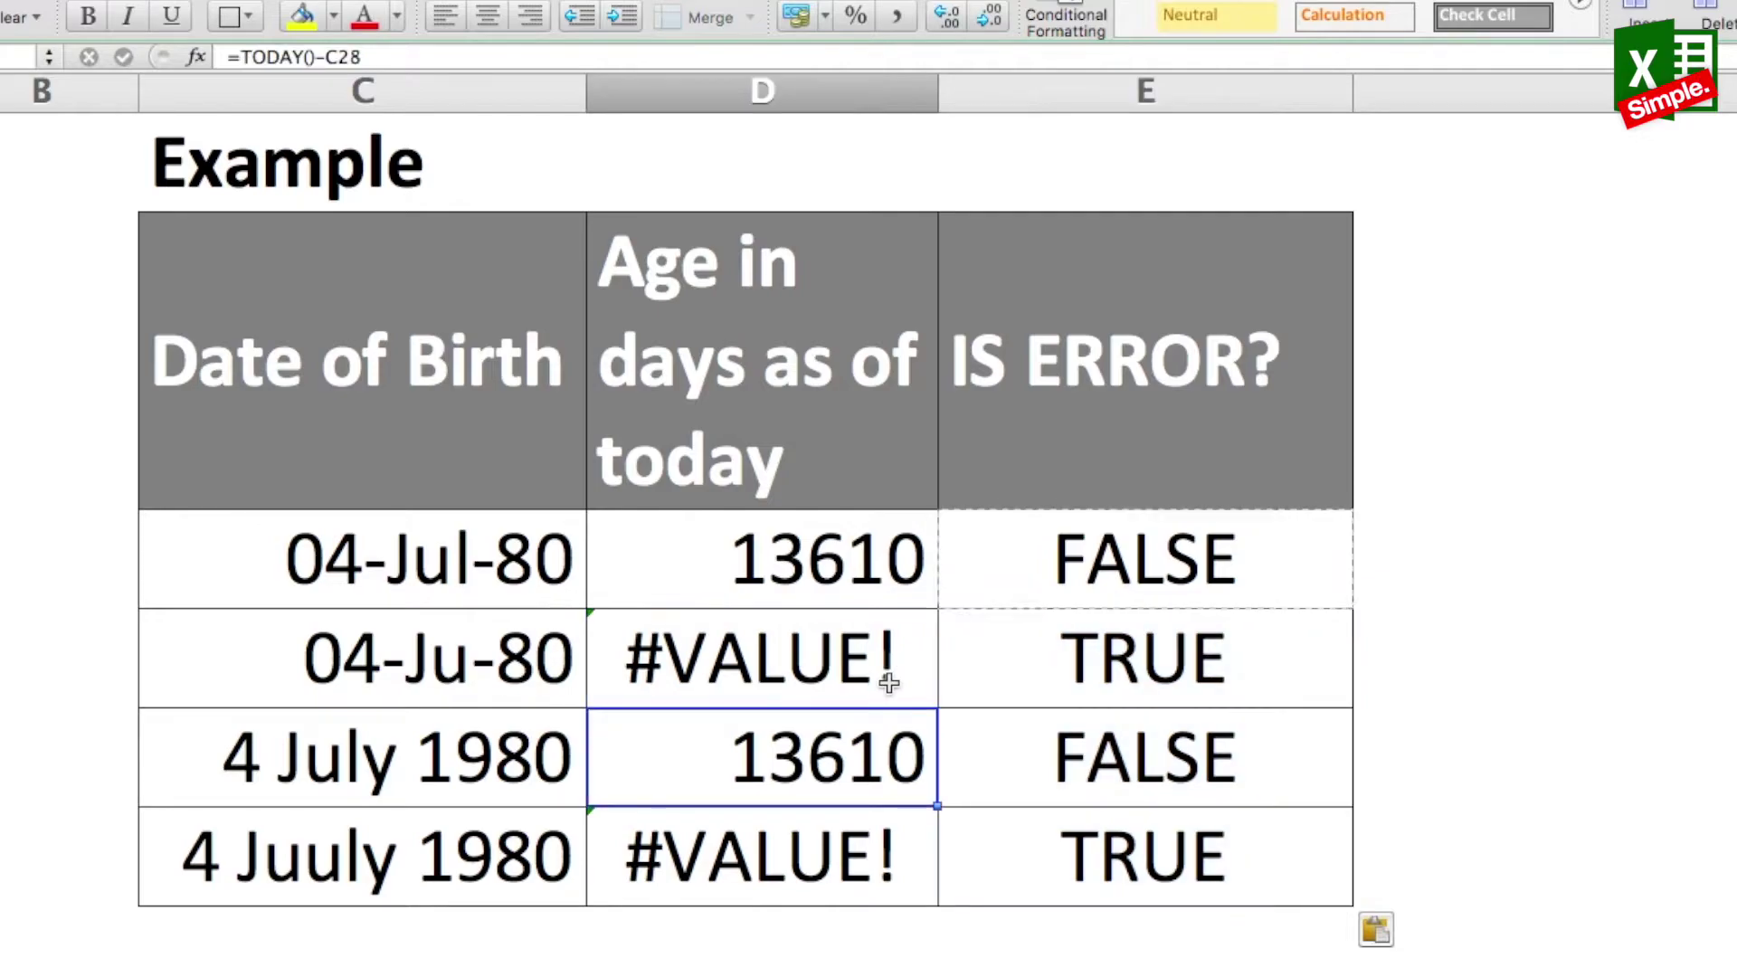
pyautogui.press('Down')
pyautogui.press('Up')
pyautogui.press('Up')
pyautogui.press('Right')
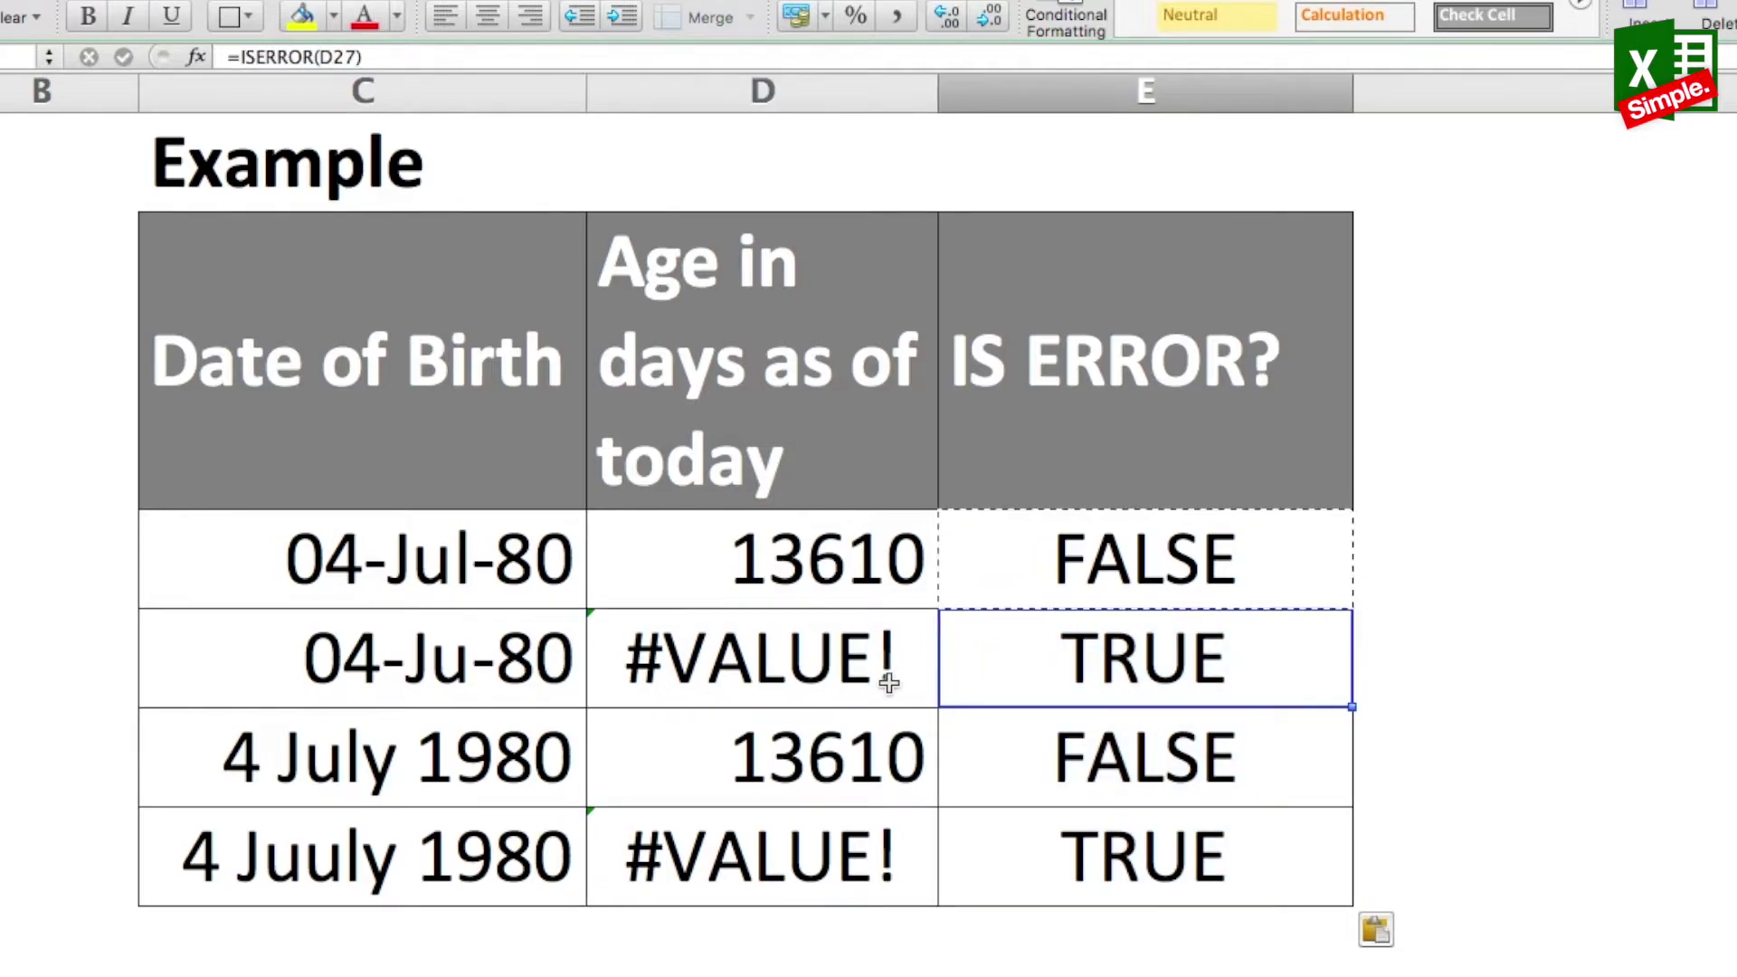
pyautogui.press('Up')
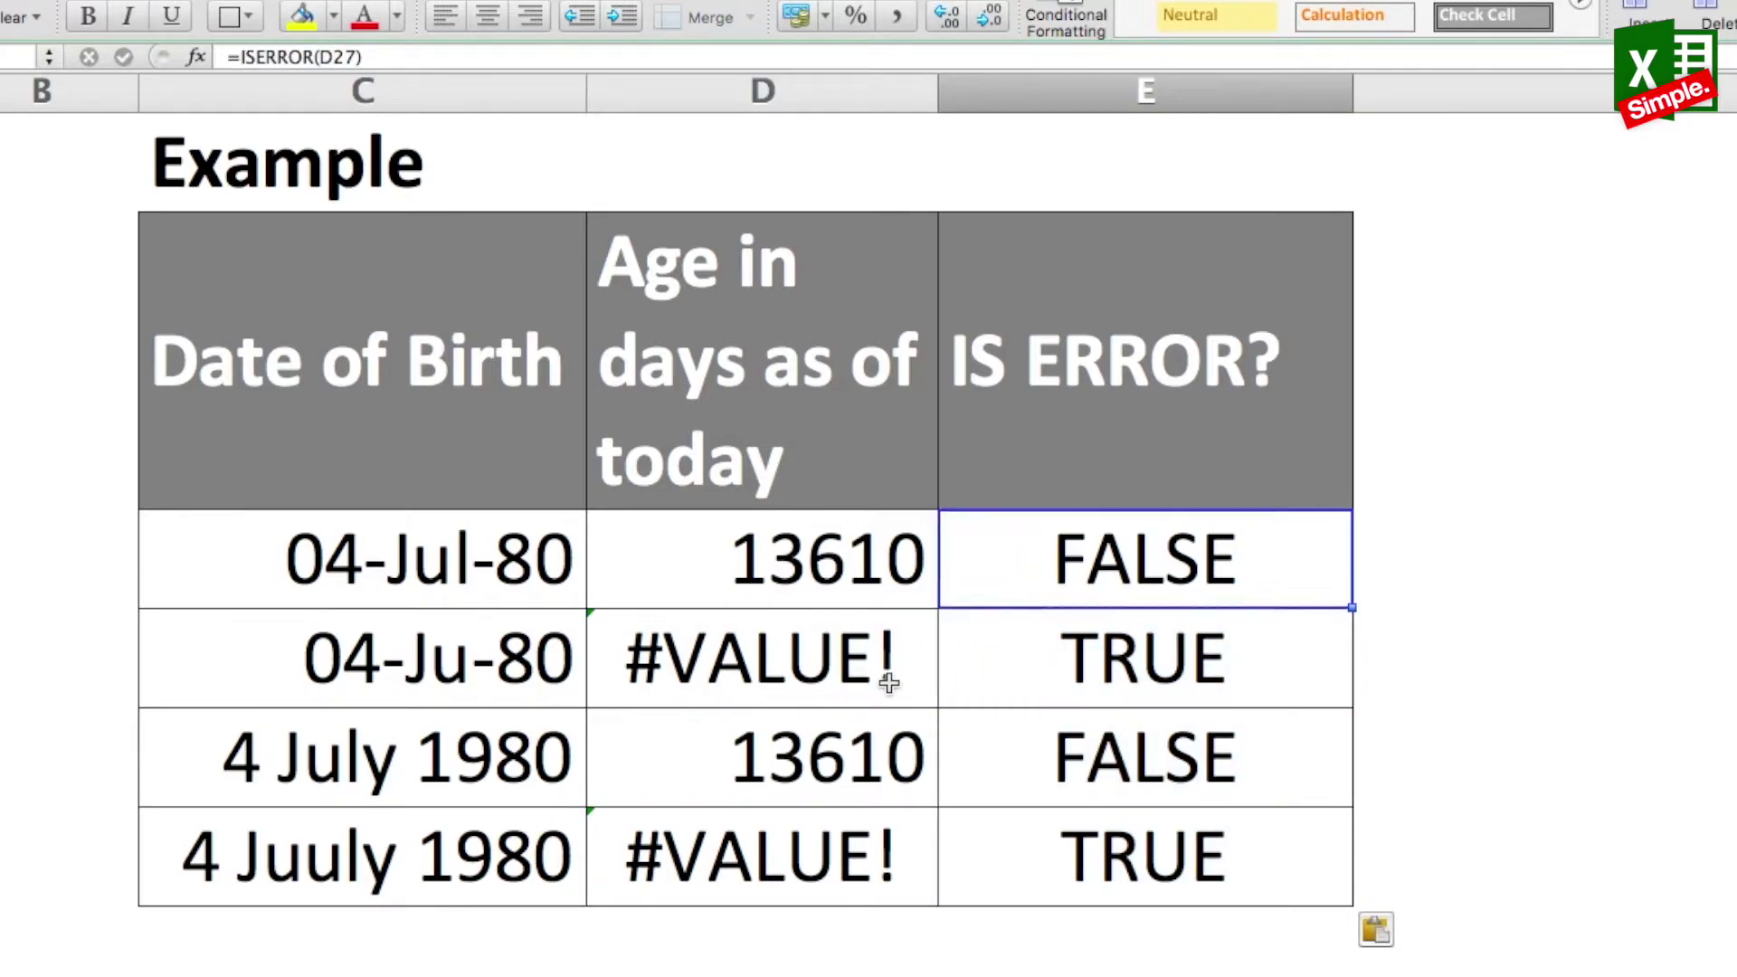
pyautogui.press('Left')
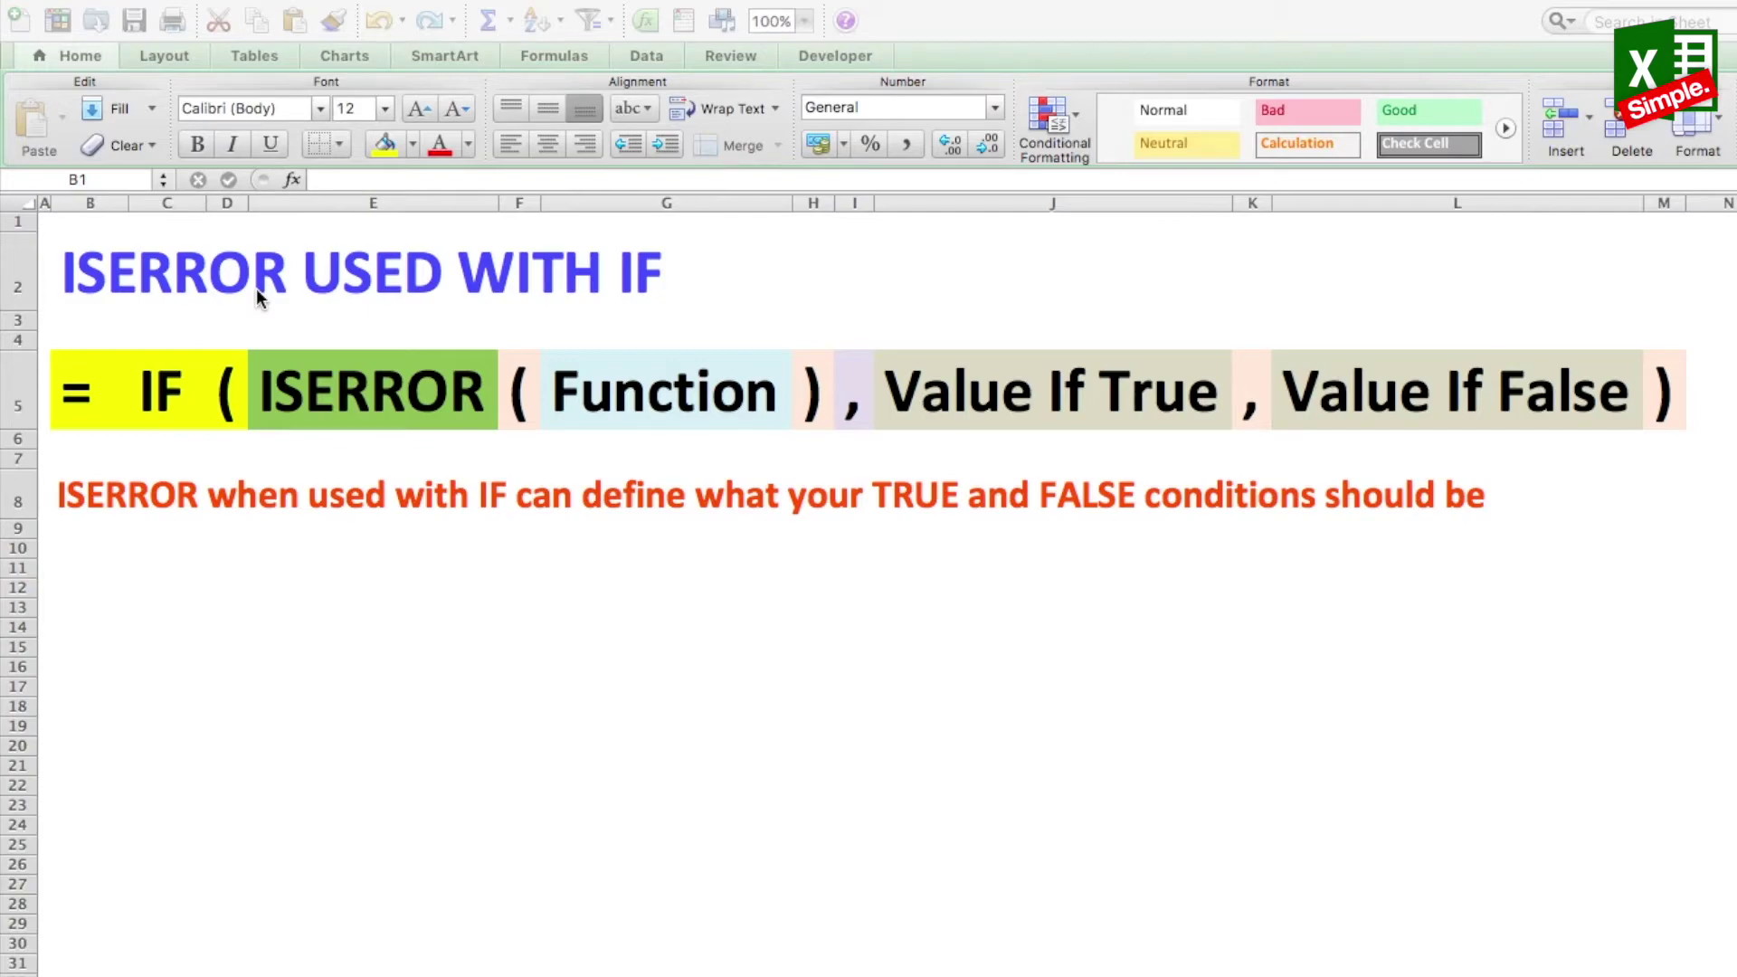
# Step through the IF with ISERROR syntax from the equals sign to the bracket before Function
pyautogui.click(90, 388)
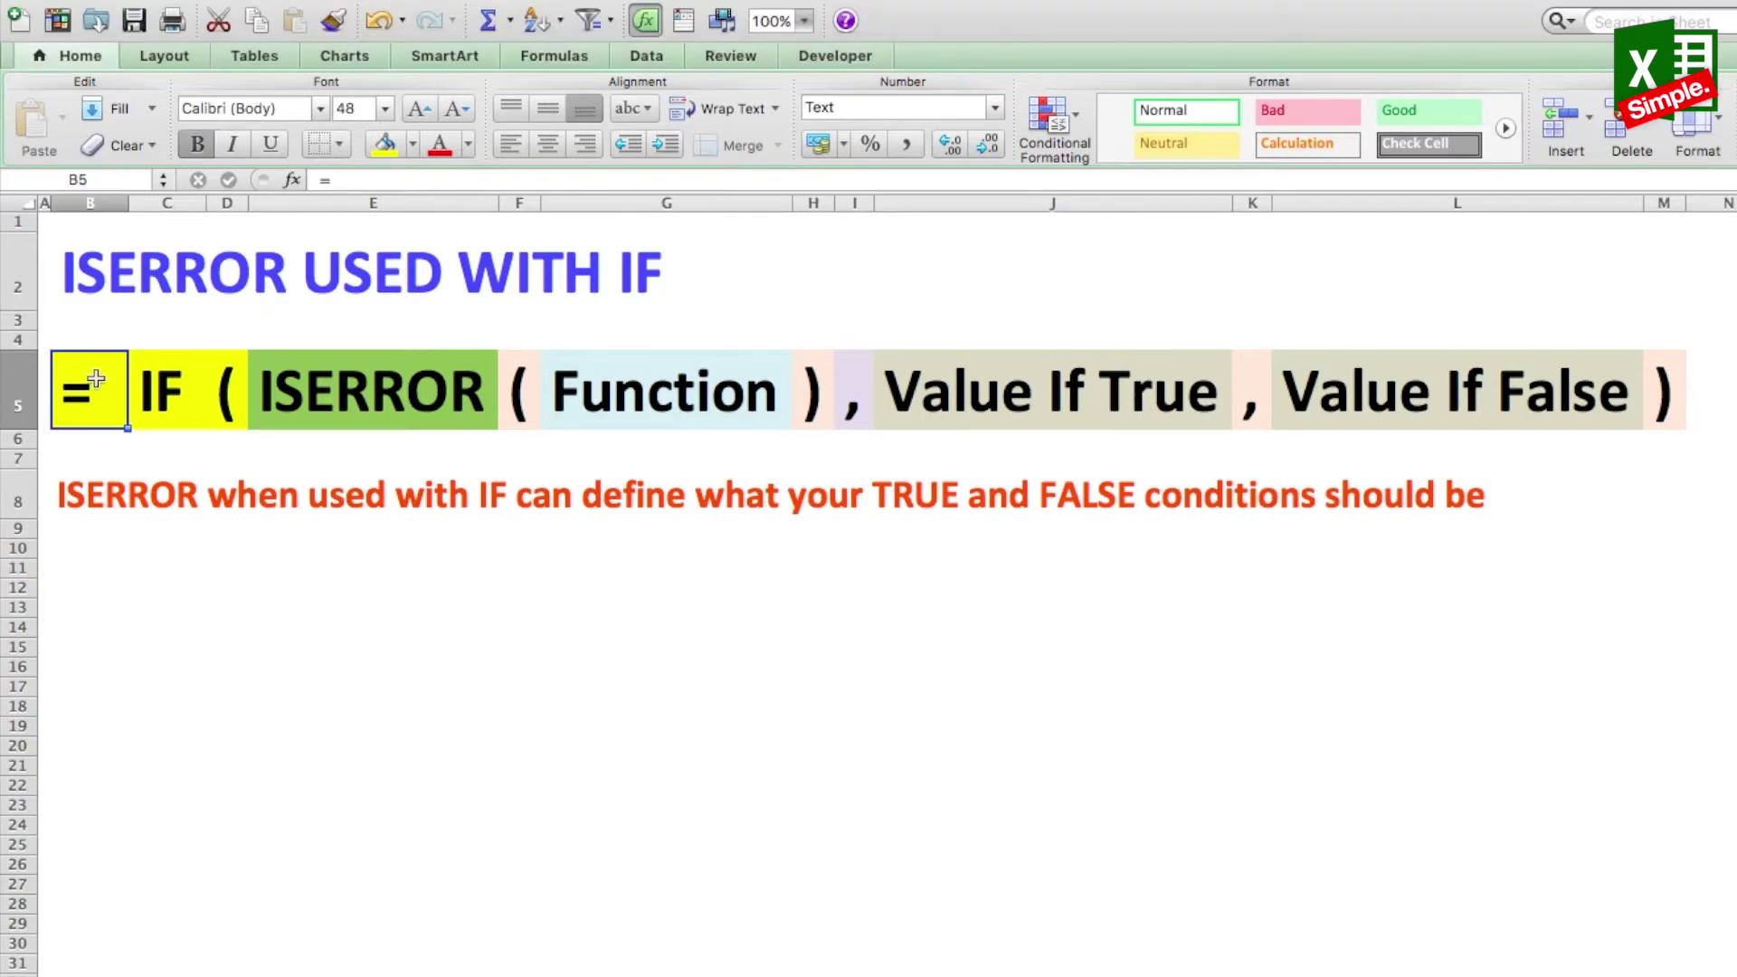
pyautogui.press('Right')
pyautogui.press('Right')
pyautogui.press('Right')
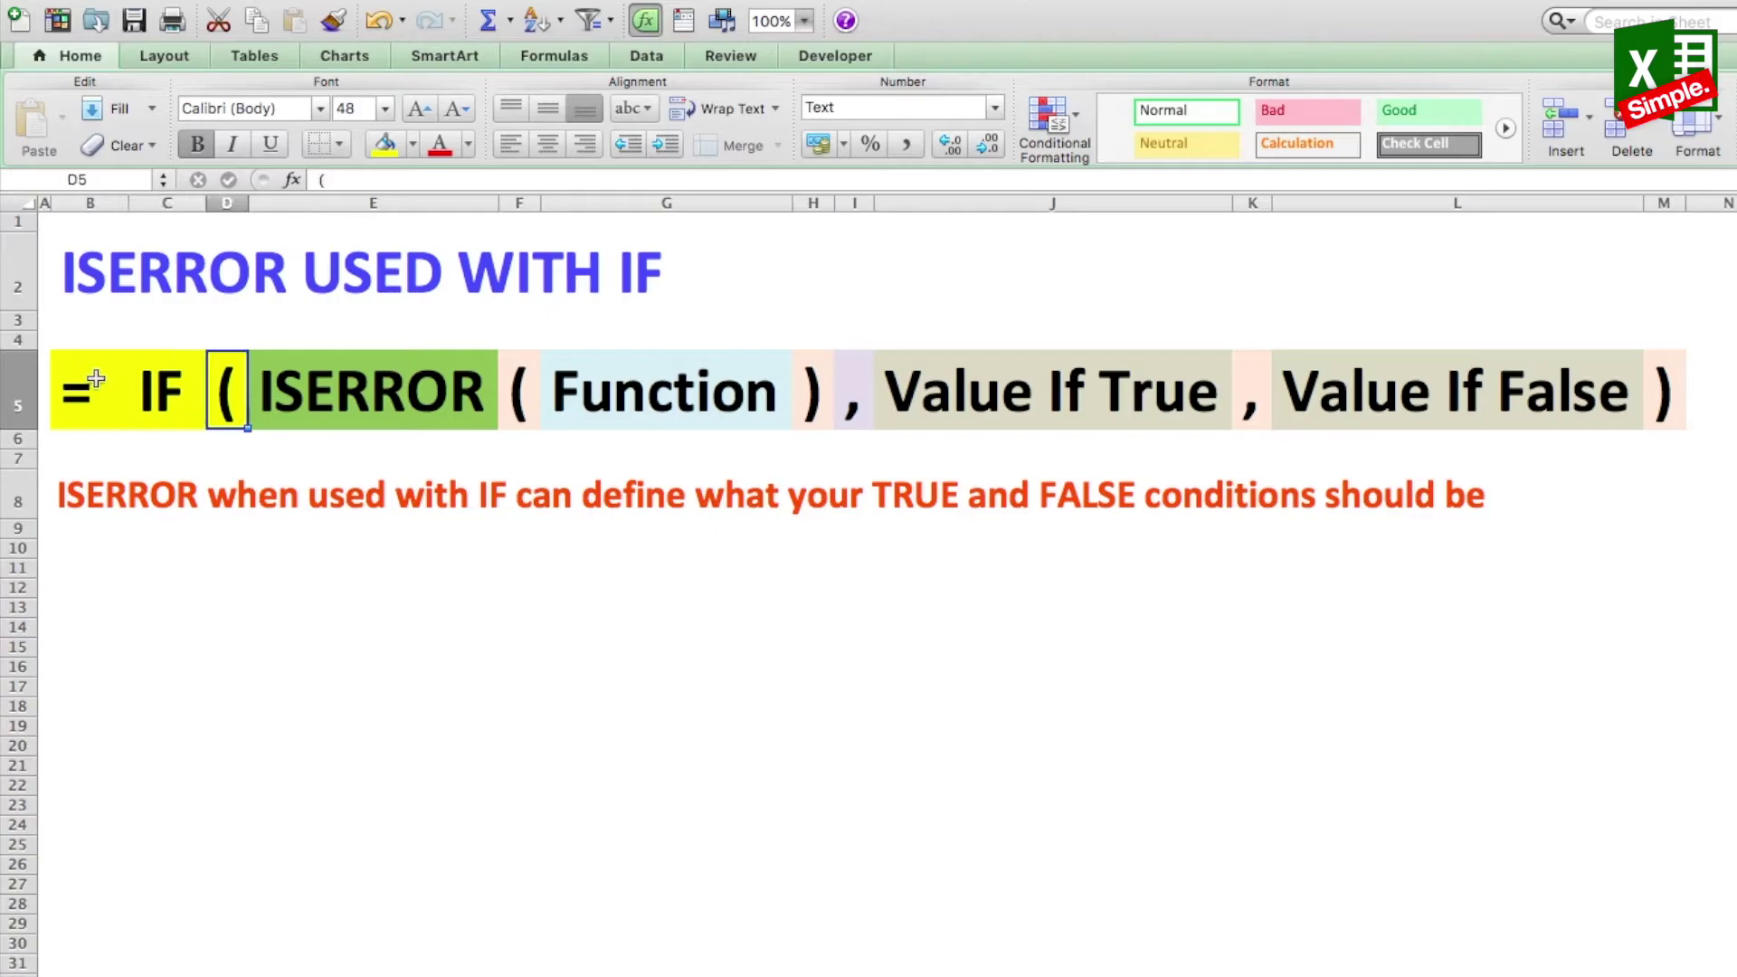
pyautogui.press('Right')
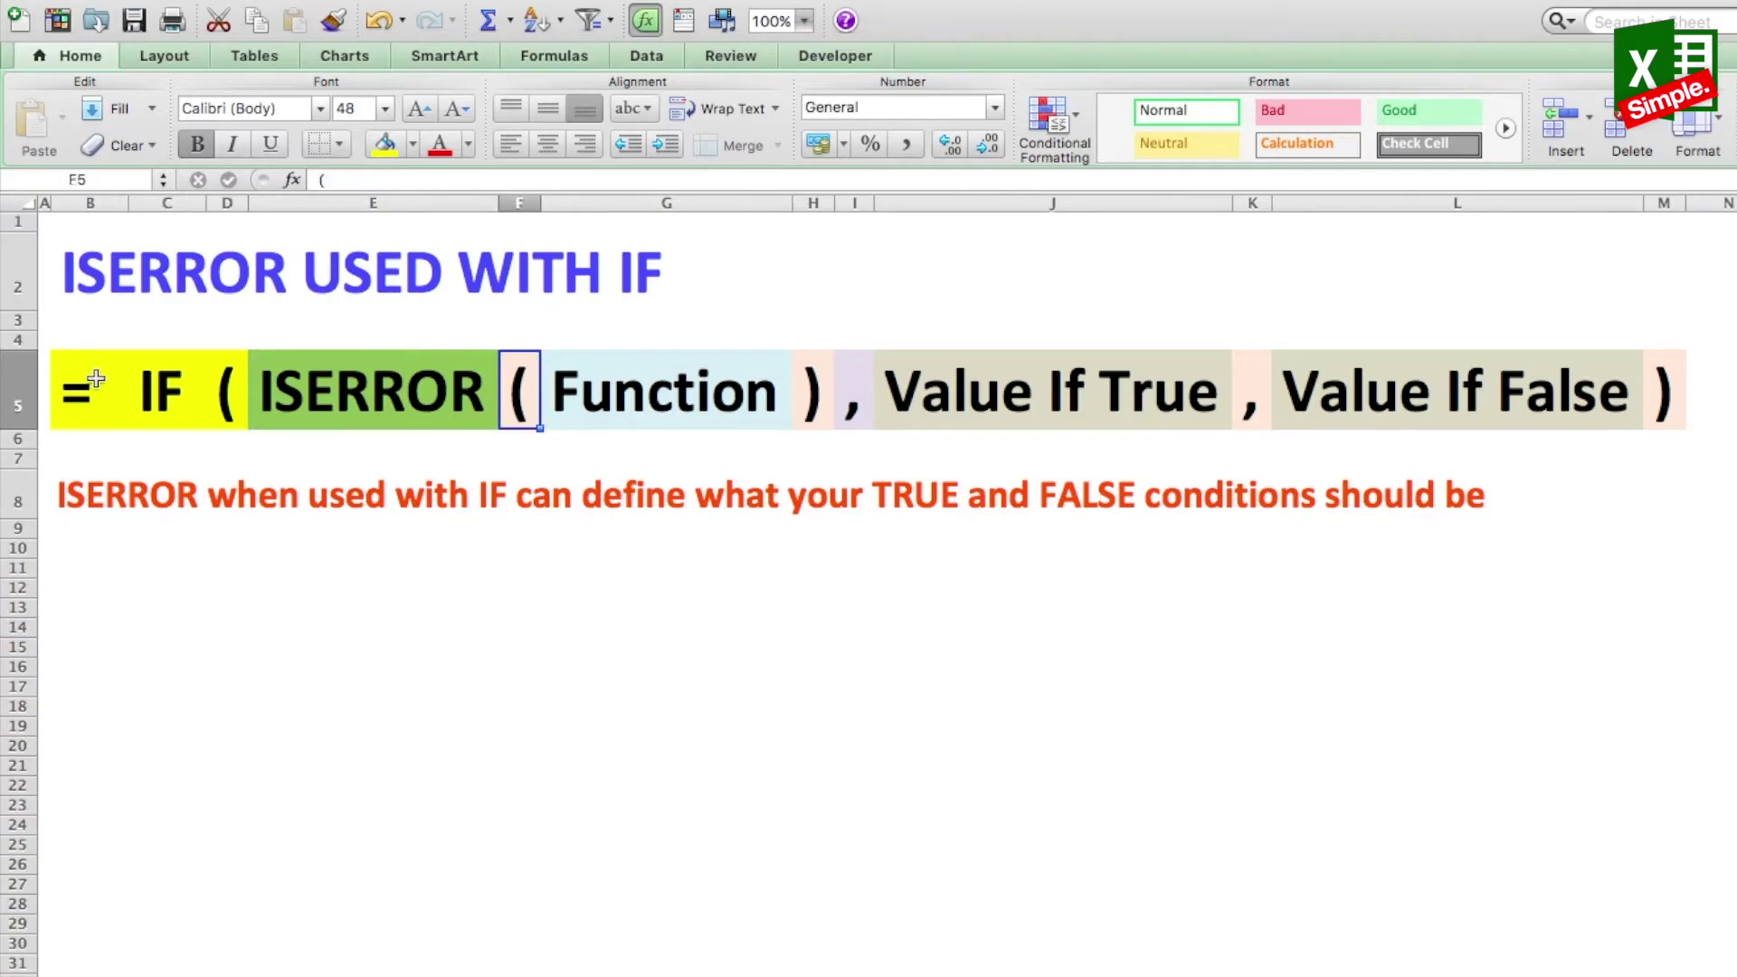
pyautogui.press('Right')
pyautogui.press('Right')
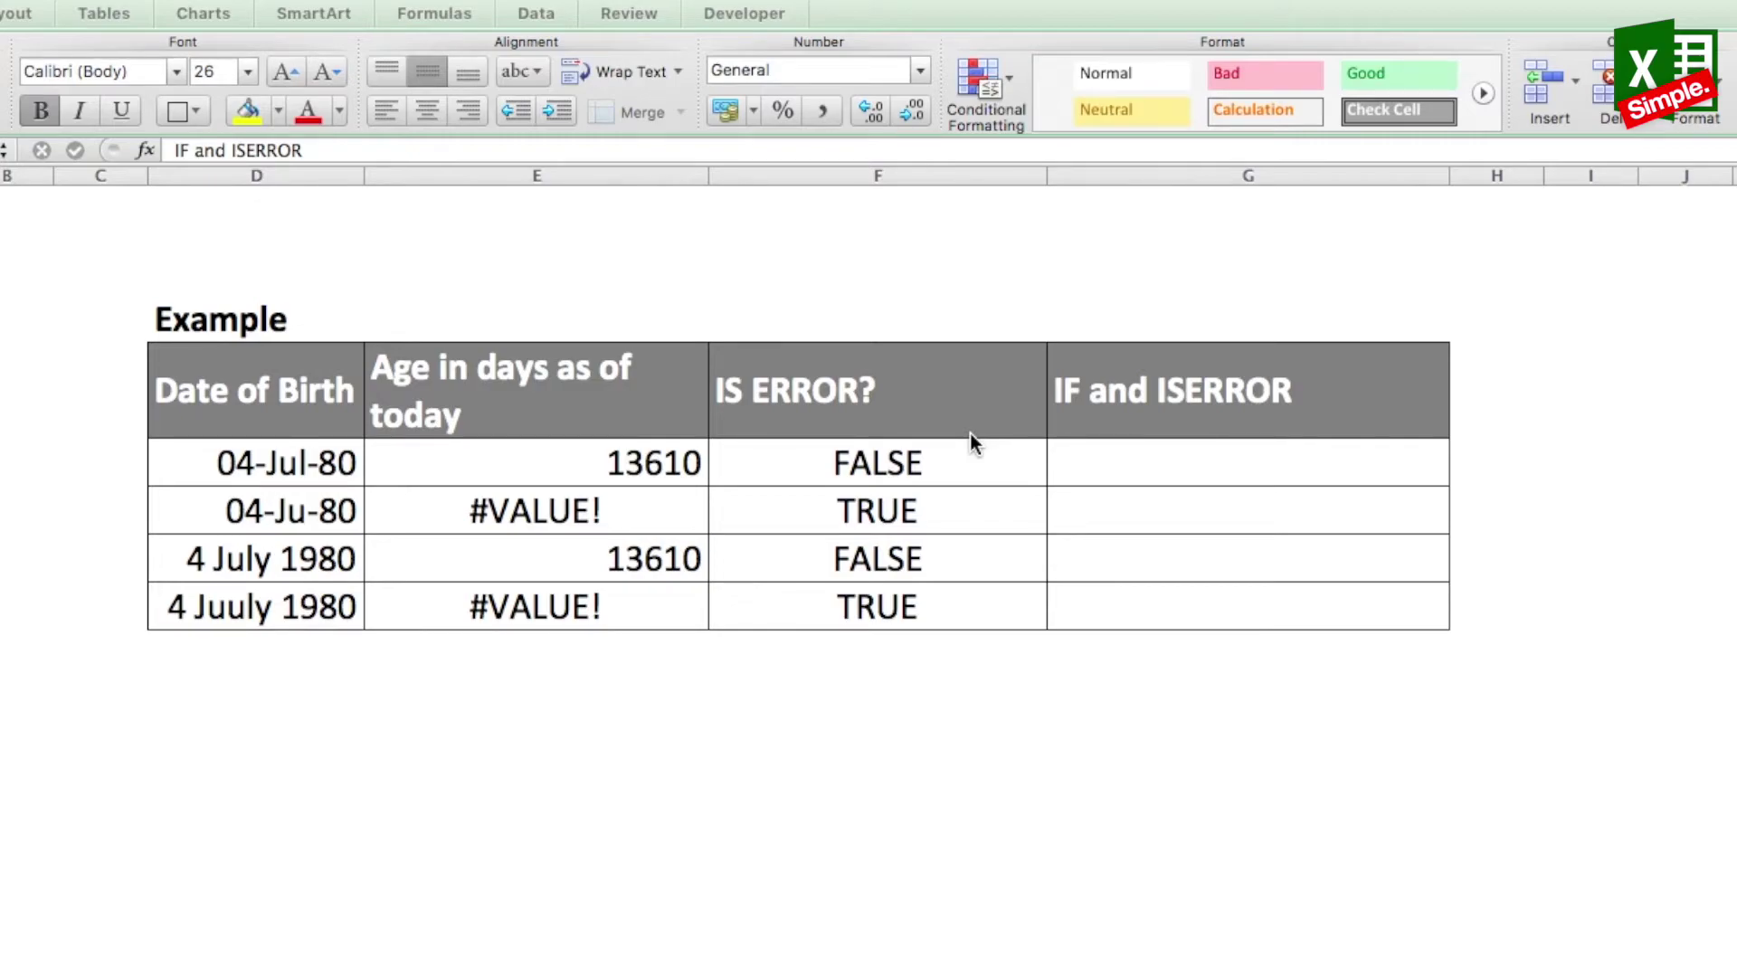
pyautogui.click(499, 407)
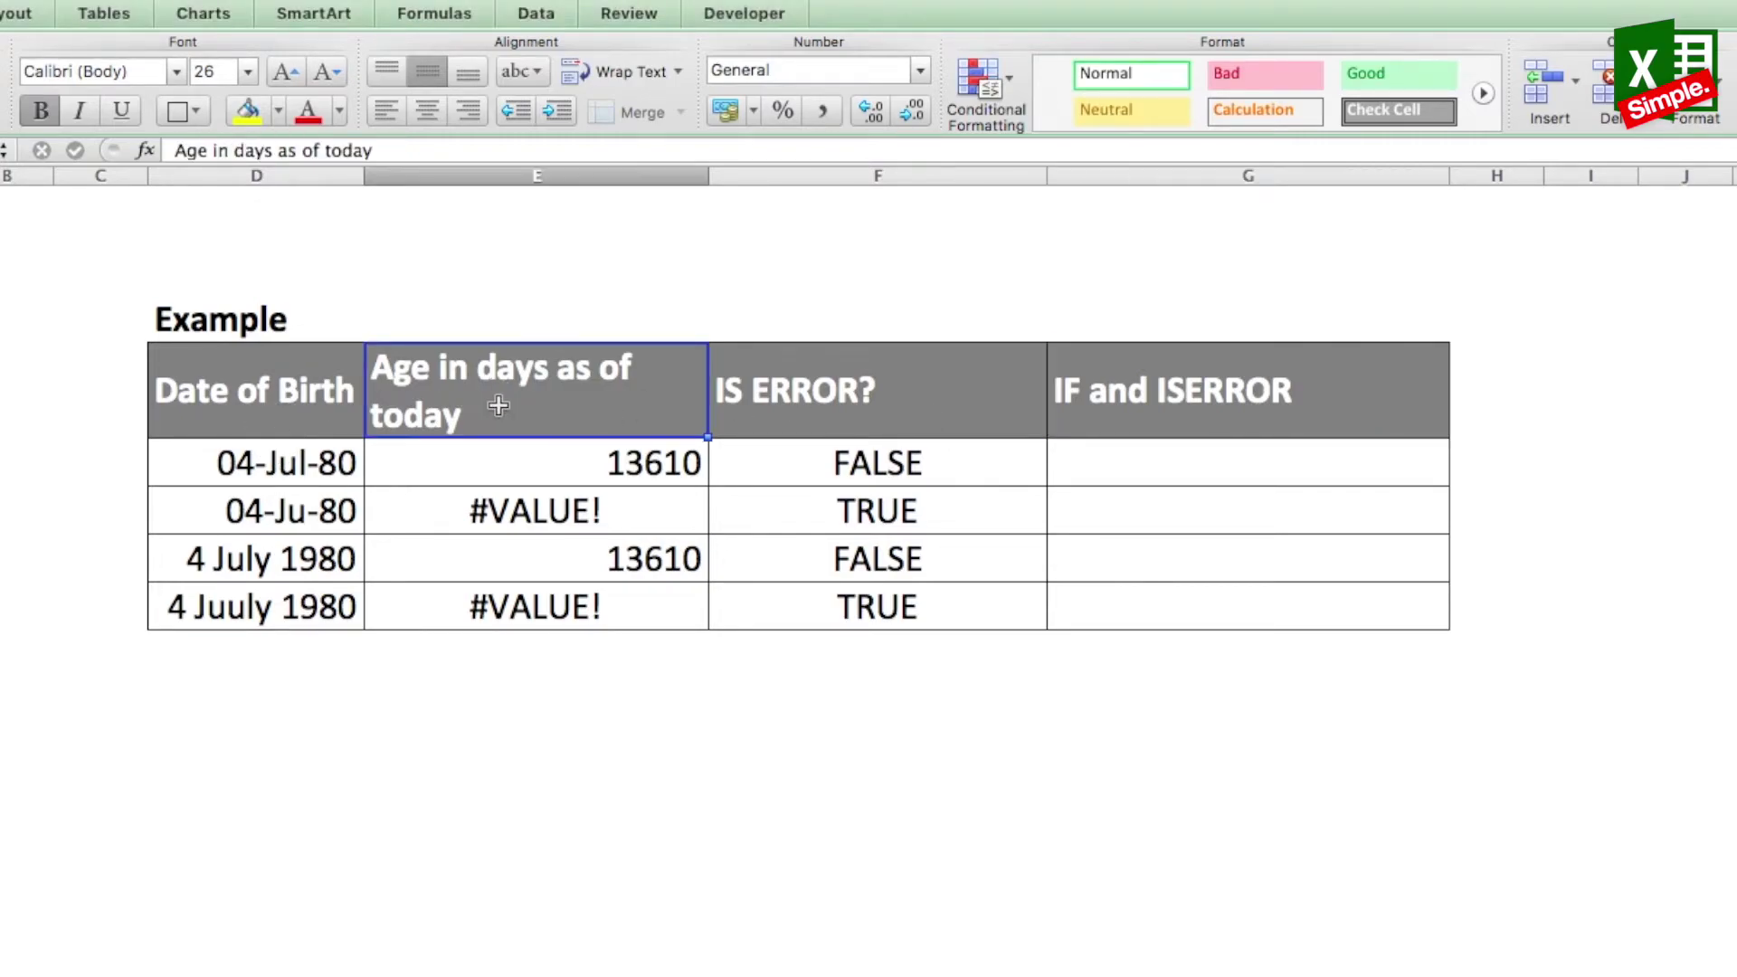
pyautogui.press('Down')
pyautogui.press('Down')
pyautogui.press('Down')
pyautogui.press('Down')
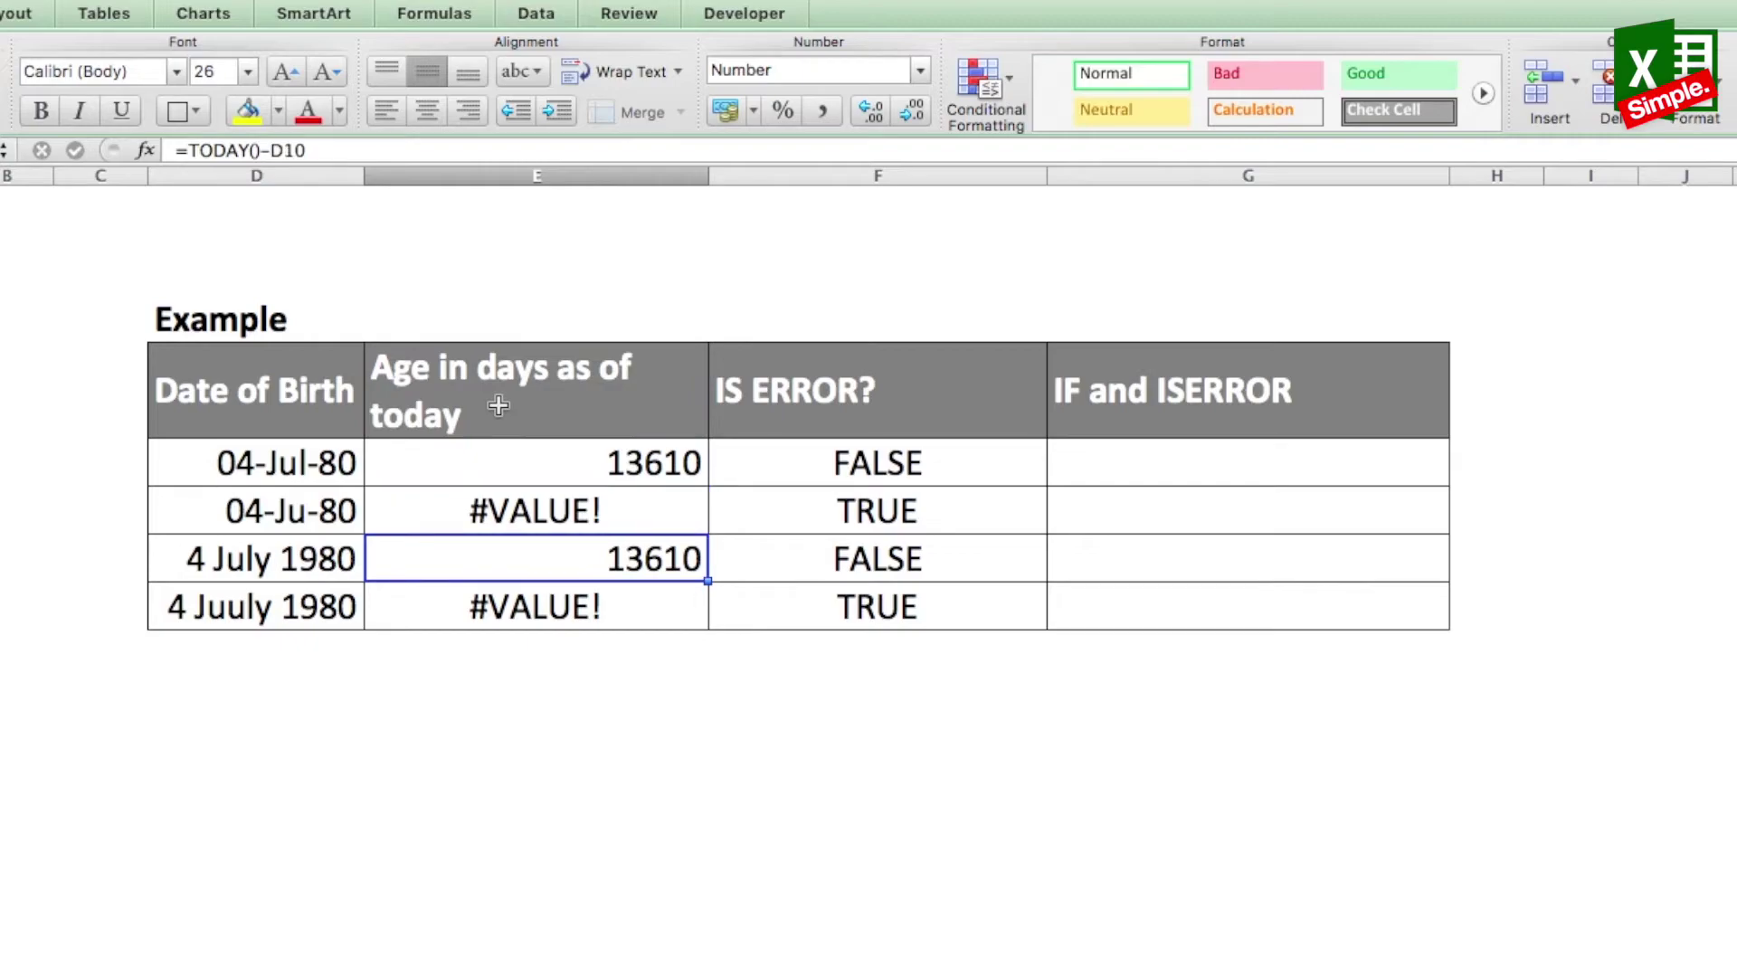
pyautogui.press('Up')
pyautogui.press('Up')
pyautogui.press('Left')
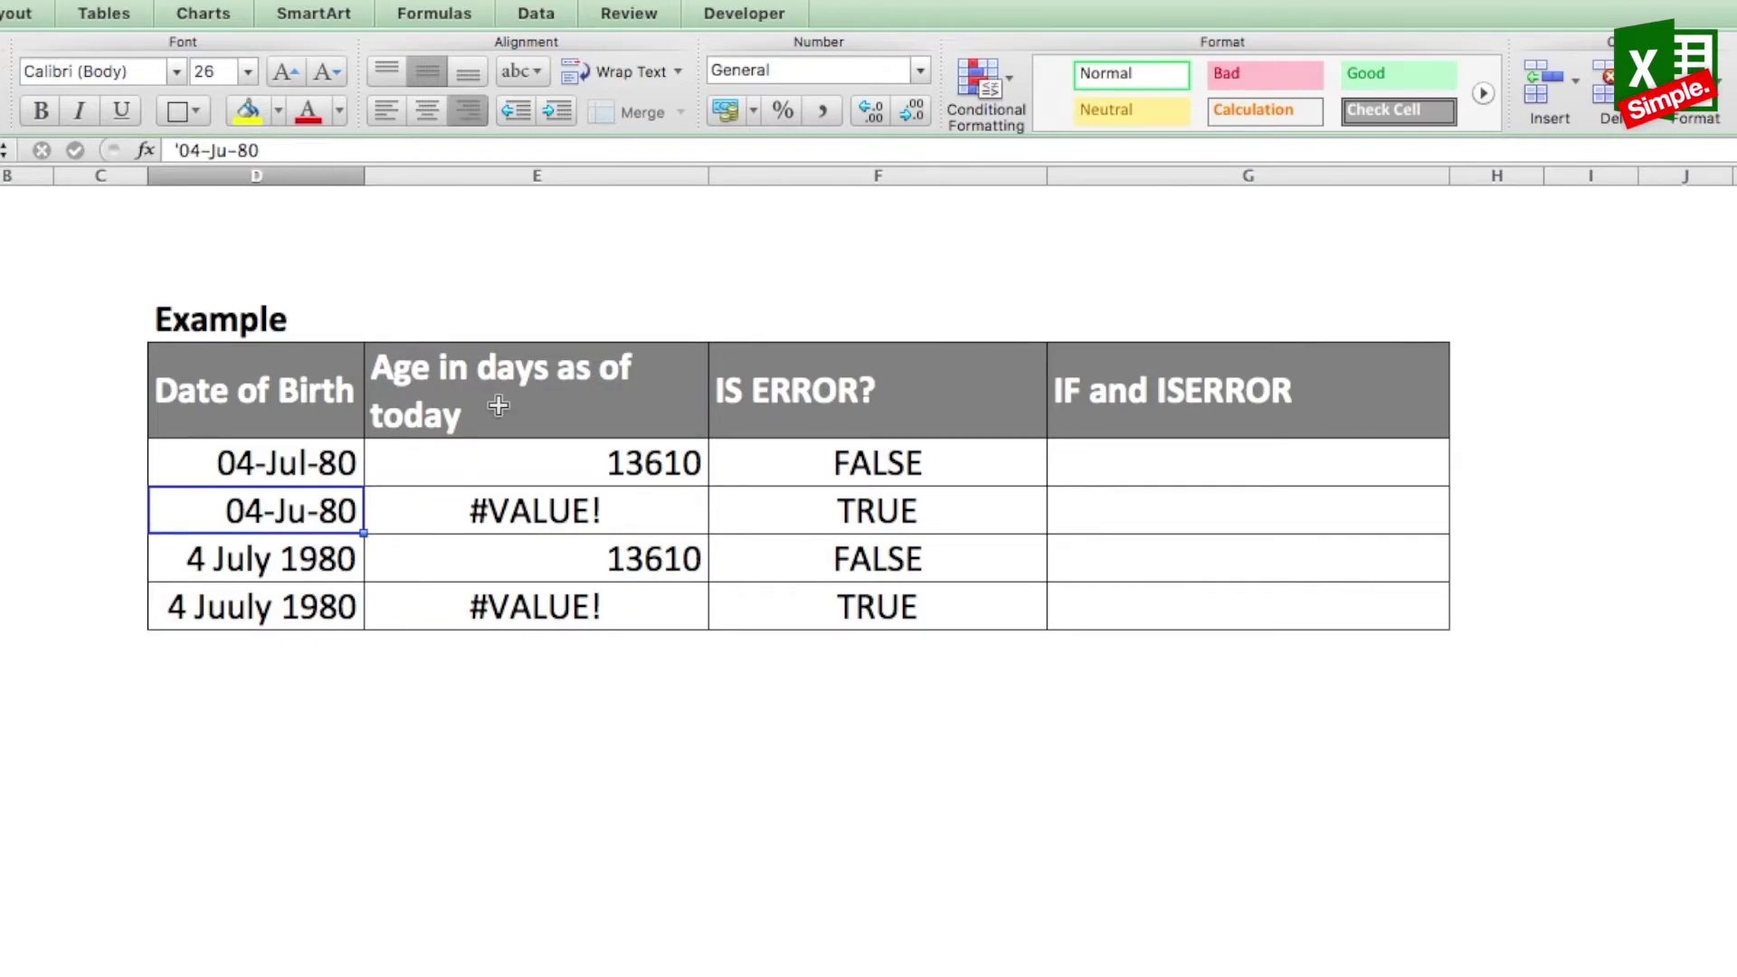
pyautogui.press('Right')
pyautogui.press('Right')
pyautogui.press('Up')
pyautogui.press('Down')
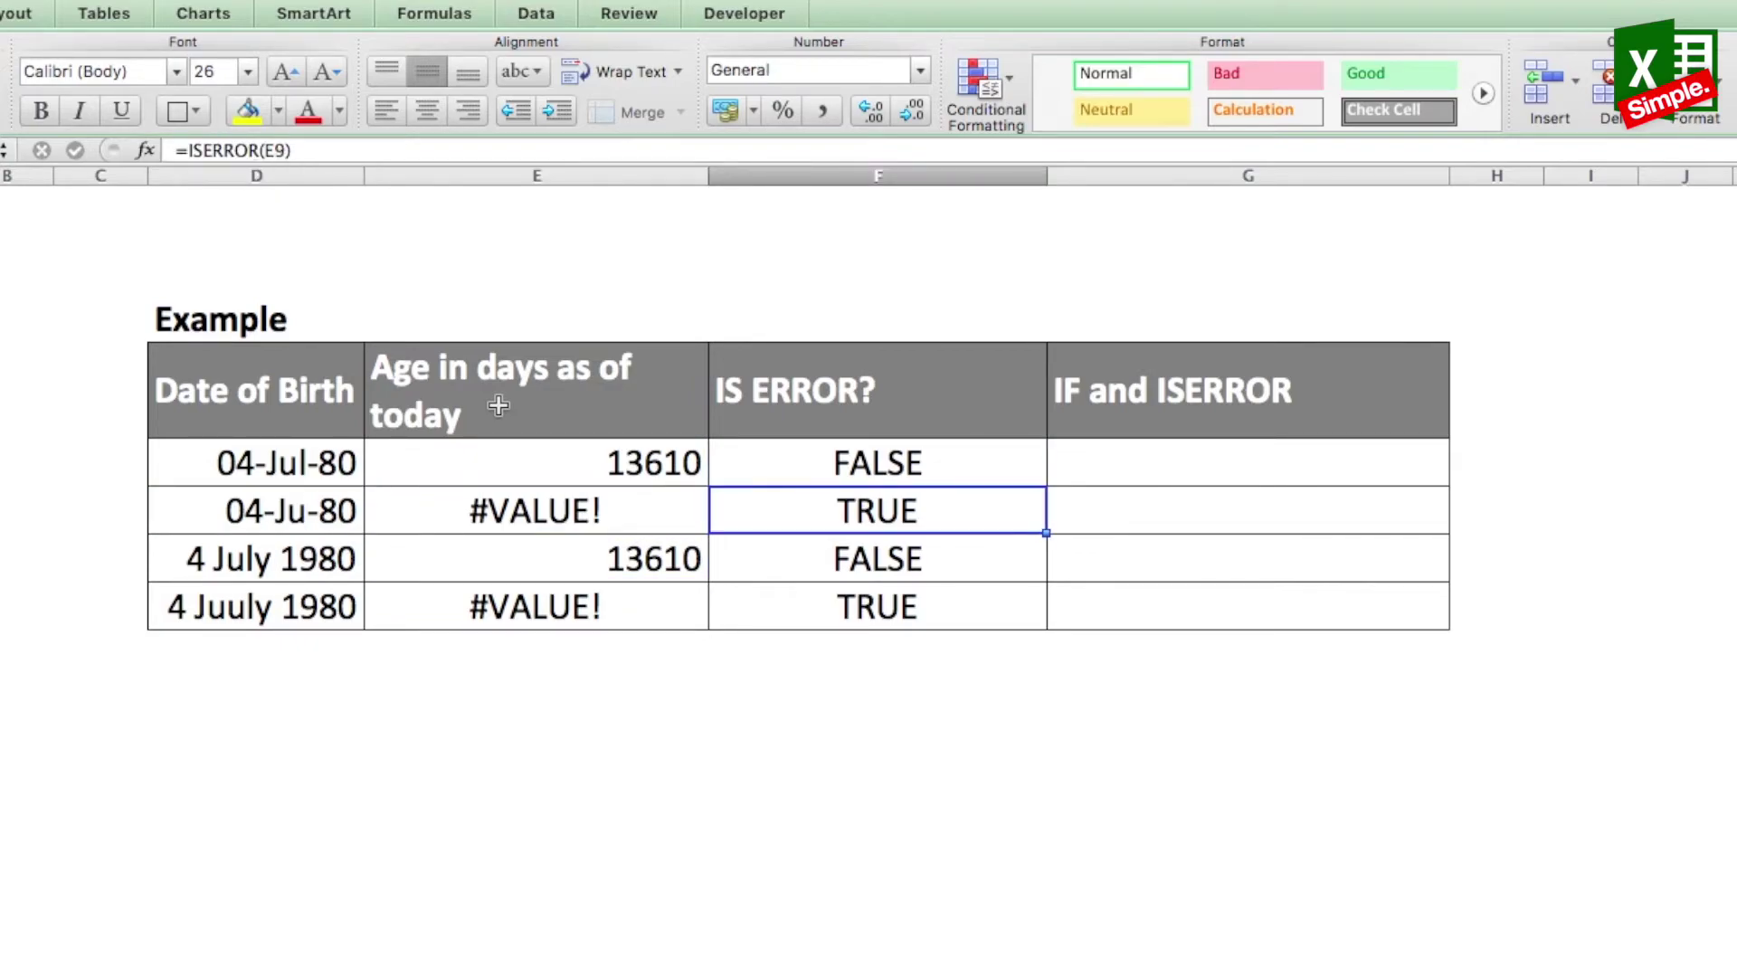
pyautogui.press('Up')
pyautogui.press('Right')
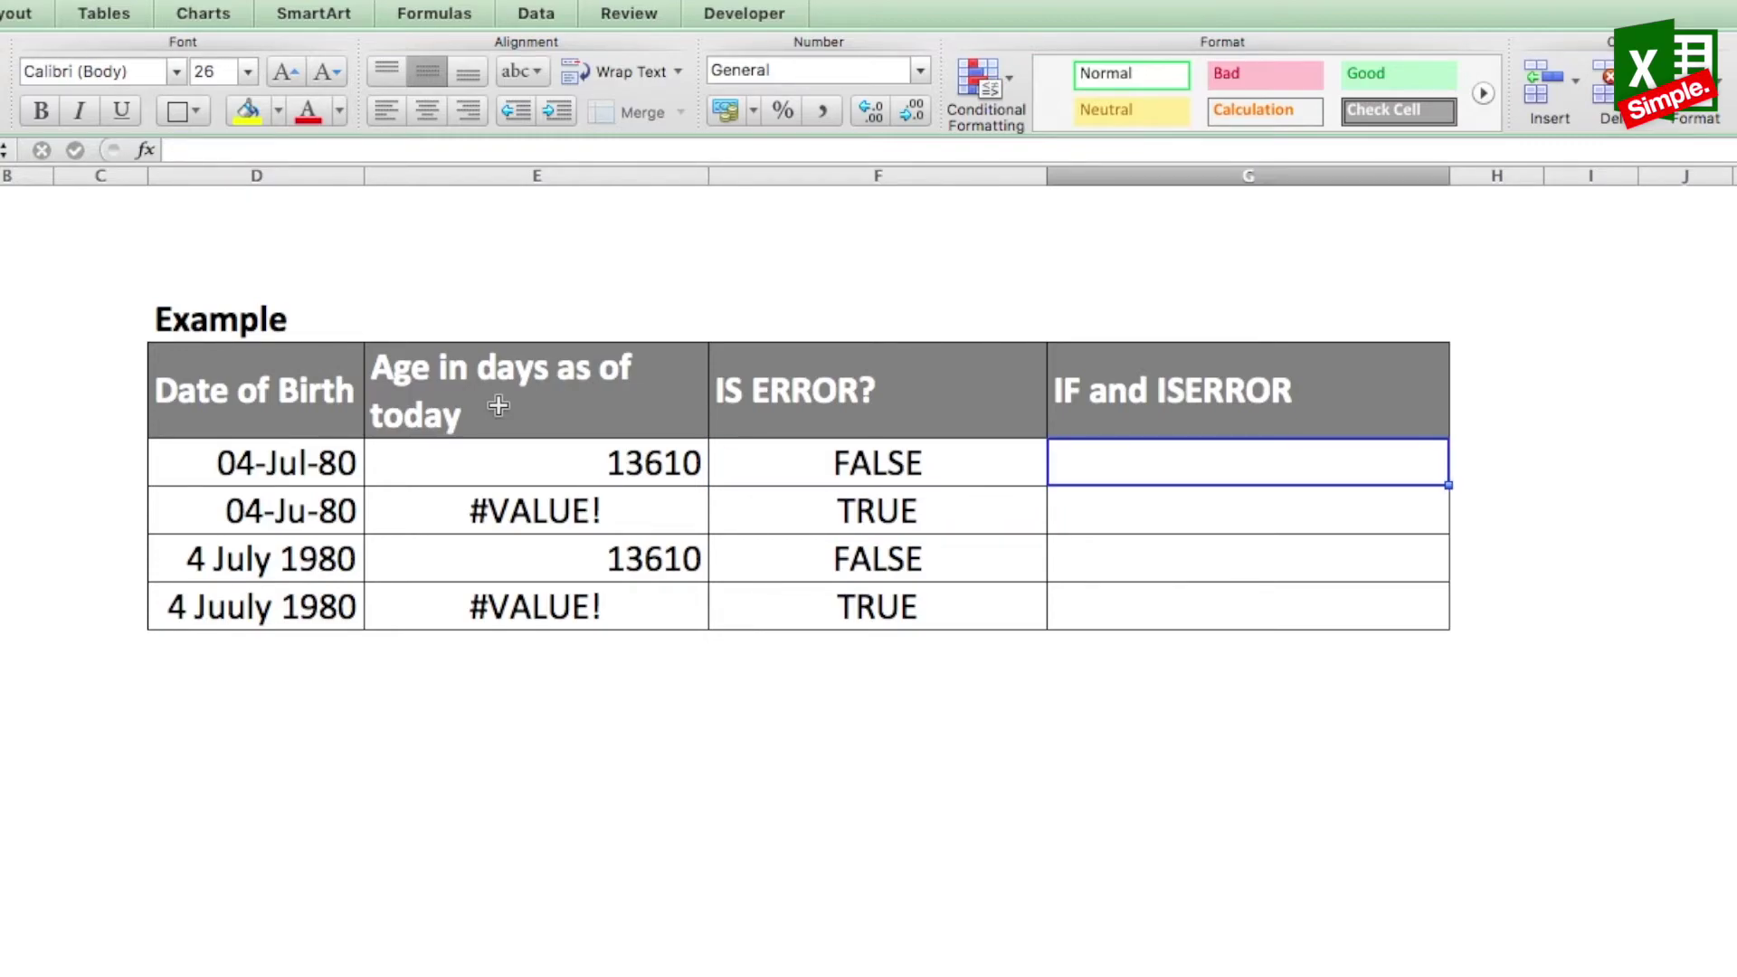
# Enter =IF(ISERROR(E8),"",E8) in G8
pyautogui.write('=if(')
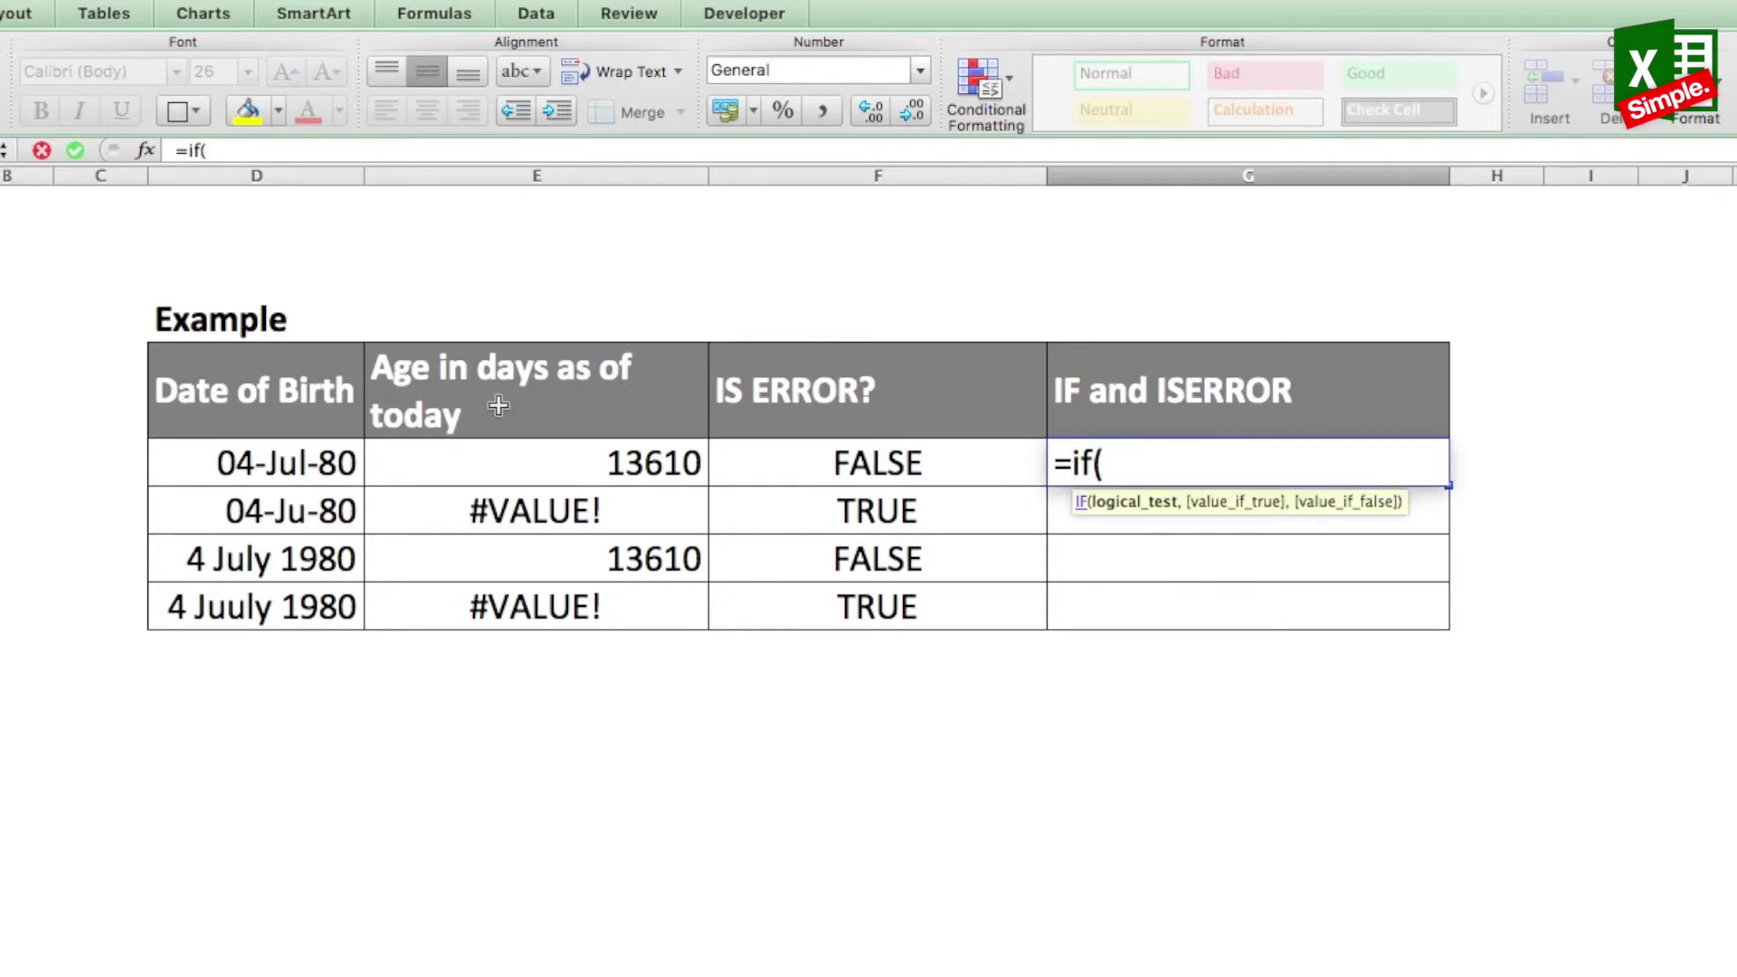
pyautogui.write('iserror(')
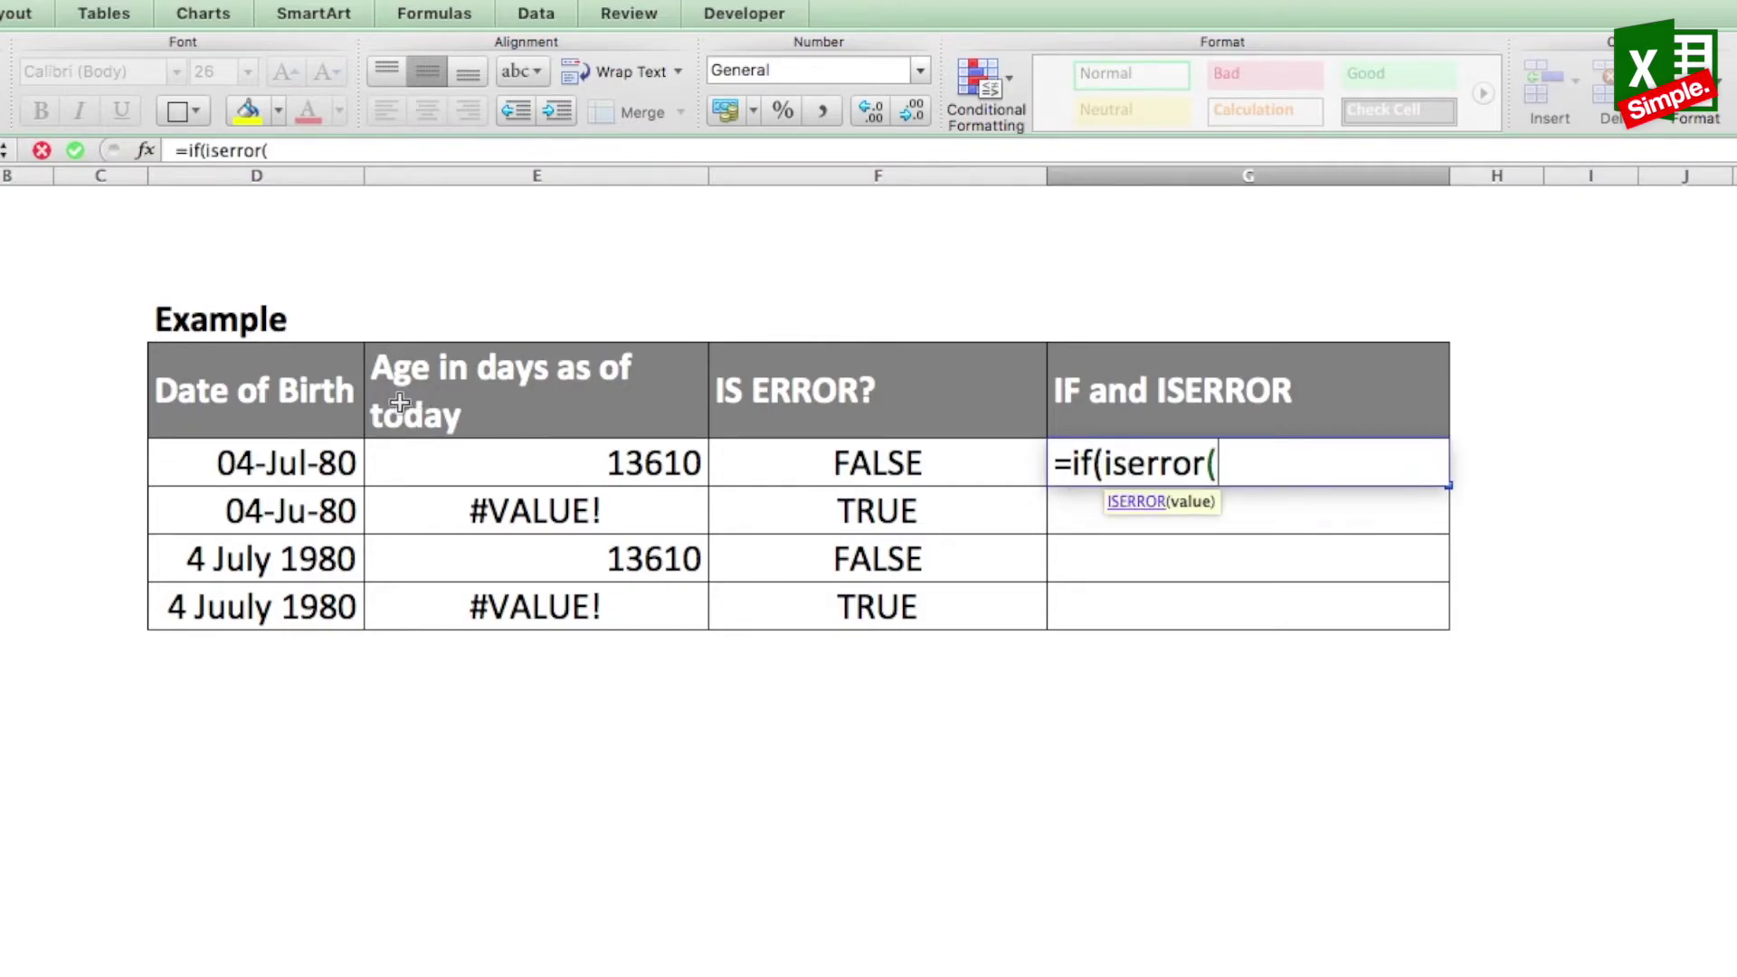
pyautogui.click(487, 469)
pyautogui.write('),')
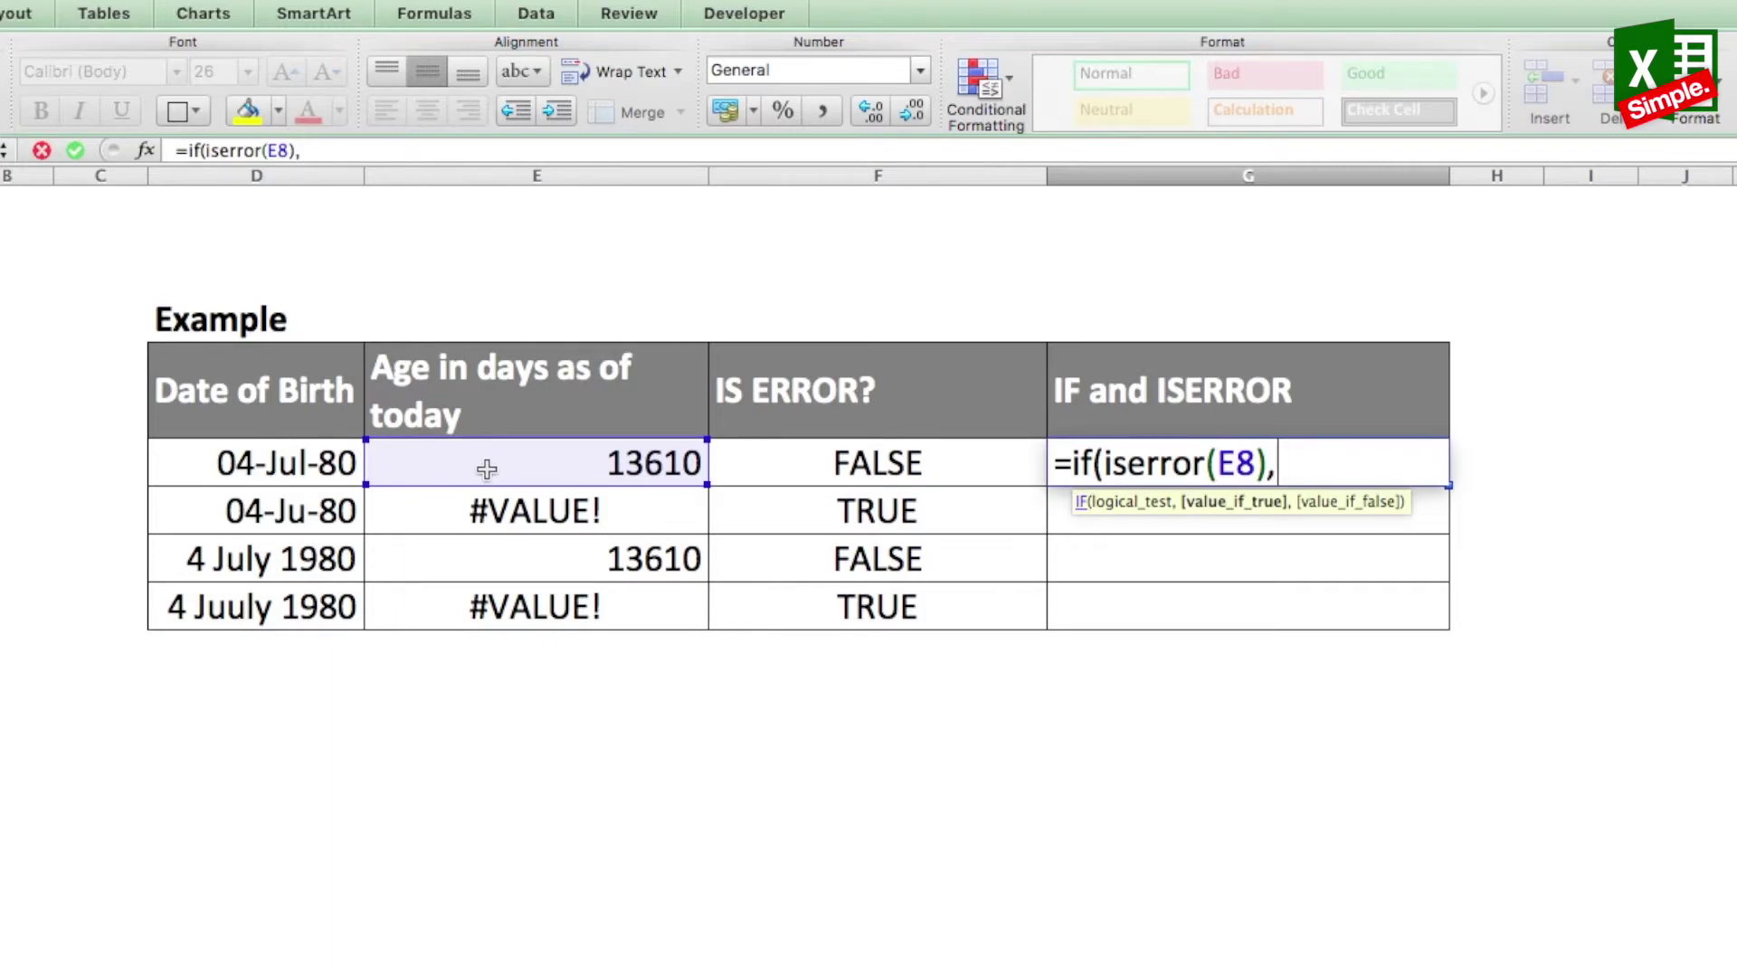
pyautogui.write('"",')
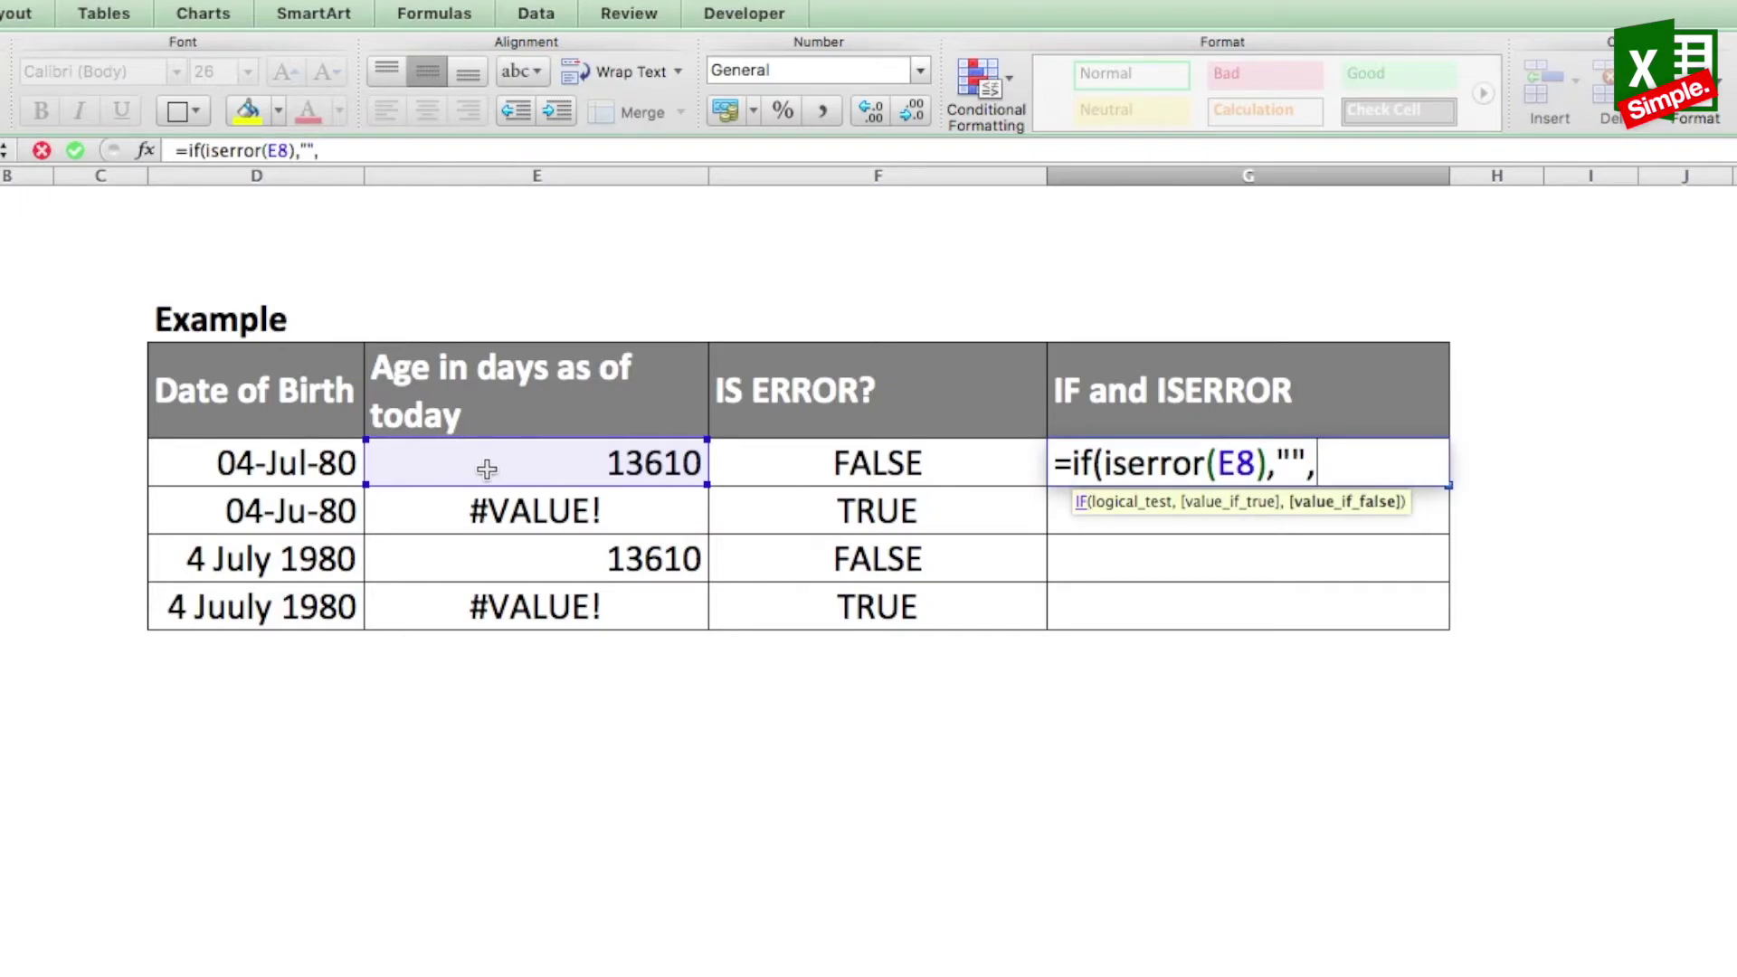
pyautogui.click(487, 468)
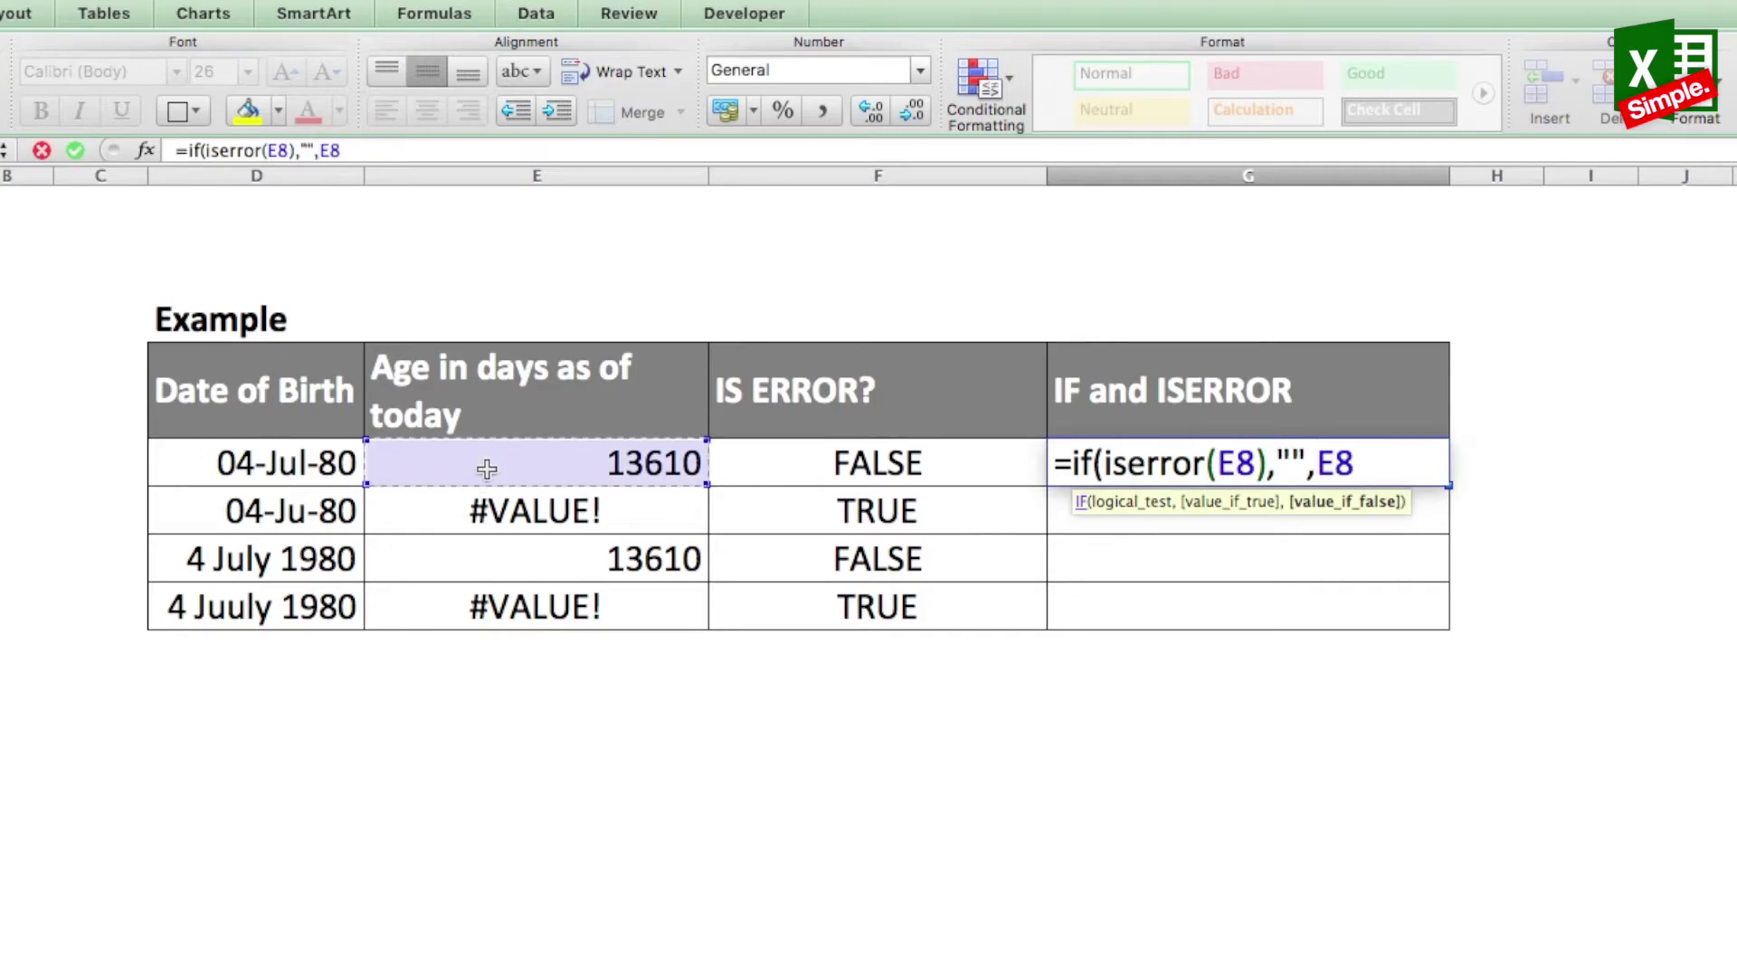
pyautogui.write(')')
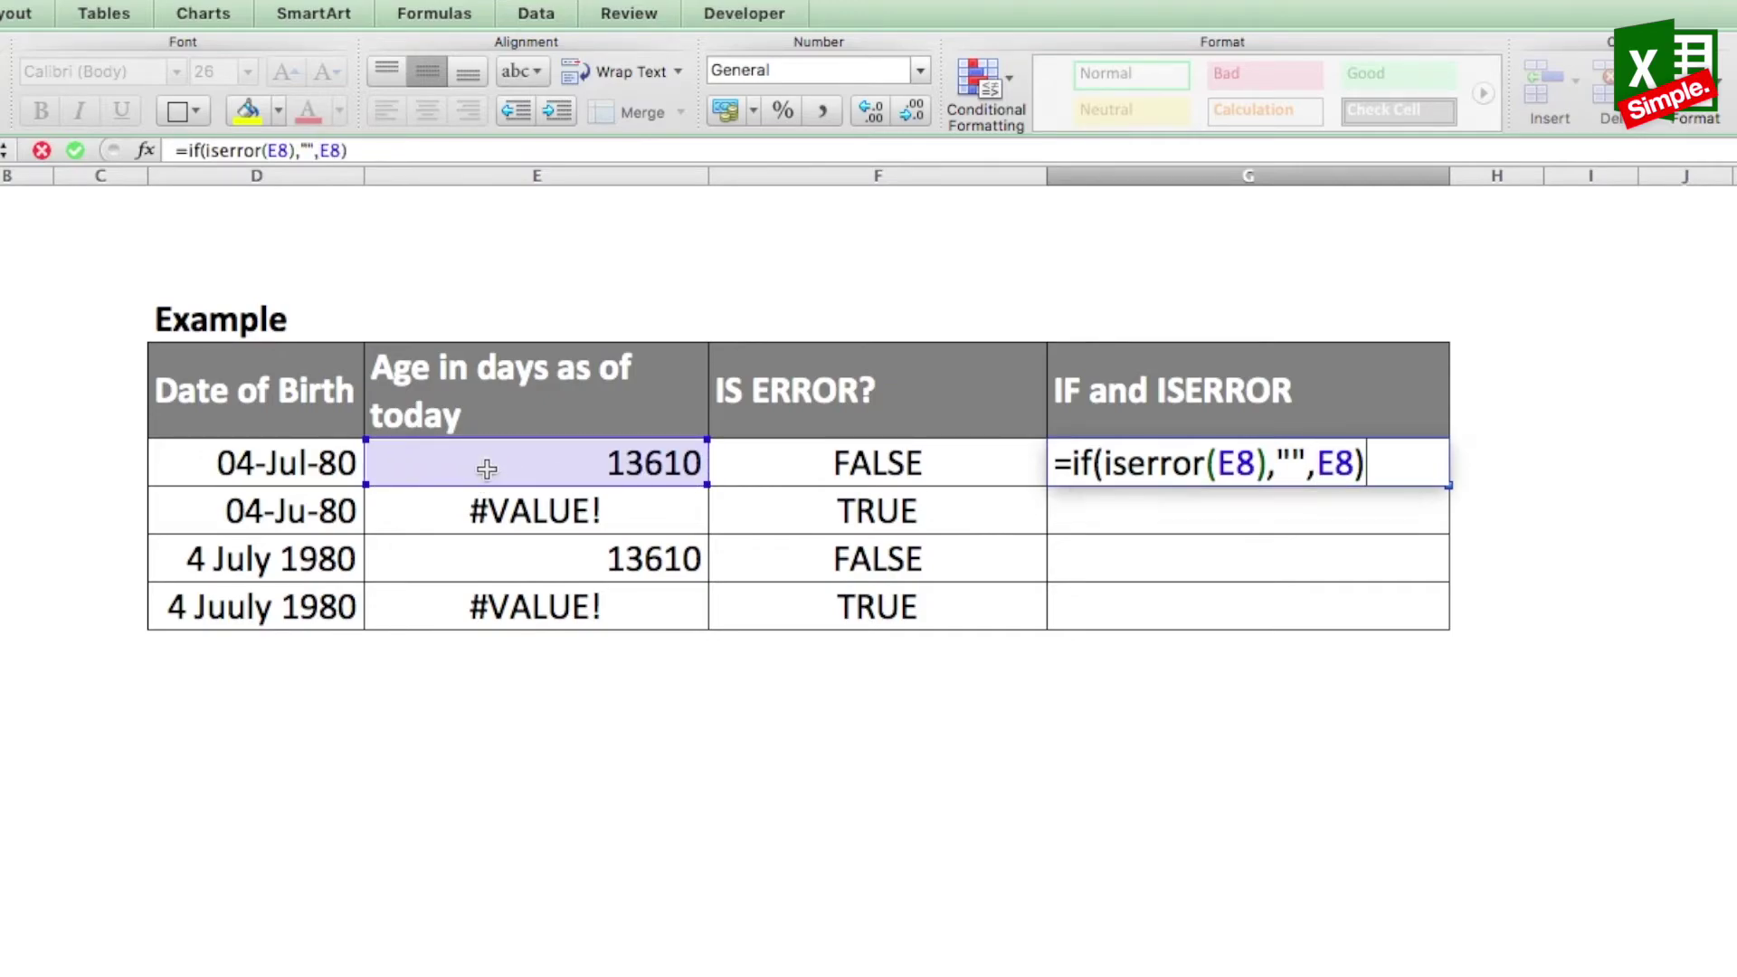
pyautogui.press('Return')
# Copy the G8 formula down into G9 through G11
pyautogui.press('super+c')
pyautogui.hotkey('shift', 'Down')
pyautogui.hotkey('shift', 'Down')
pyautogui.hotkey('shift', 'Down')
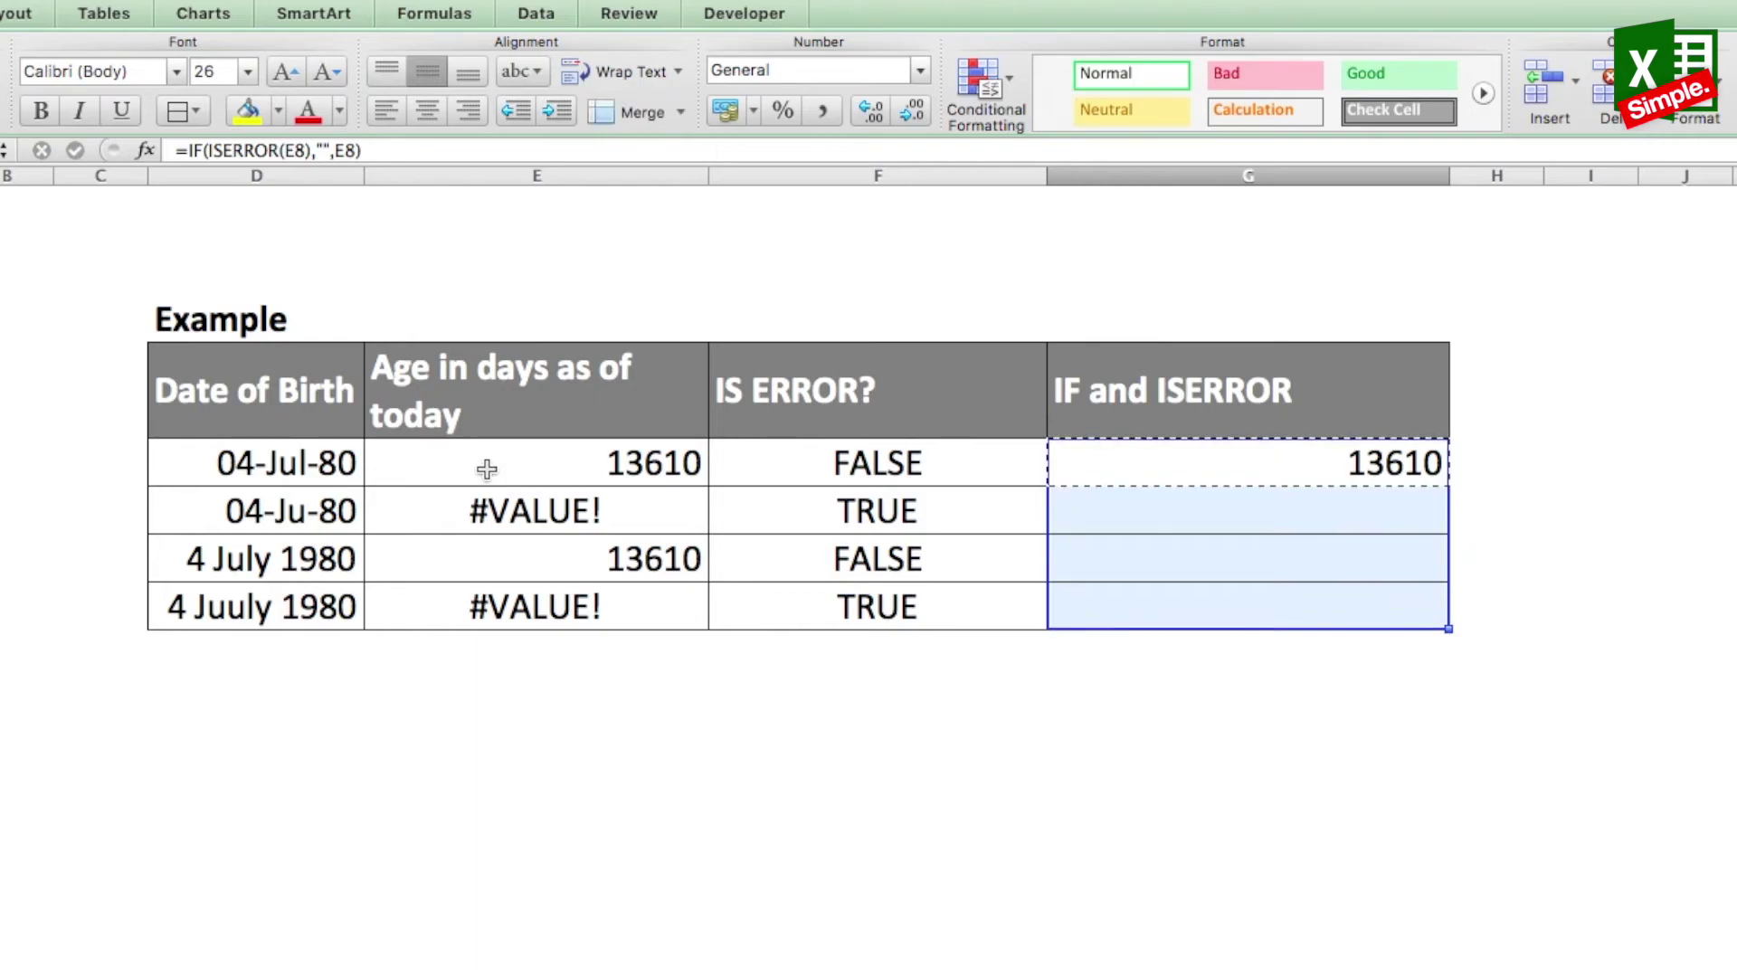
pyautogui.press('super+v')
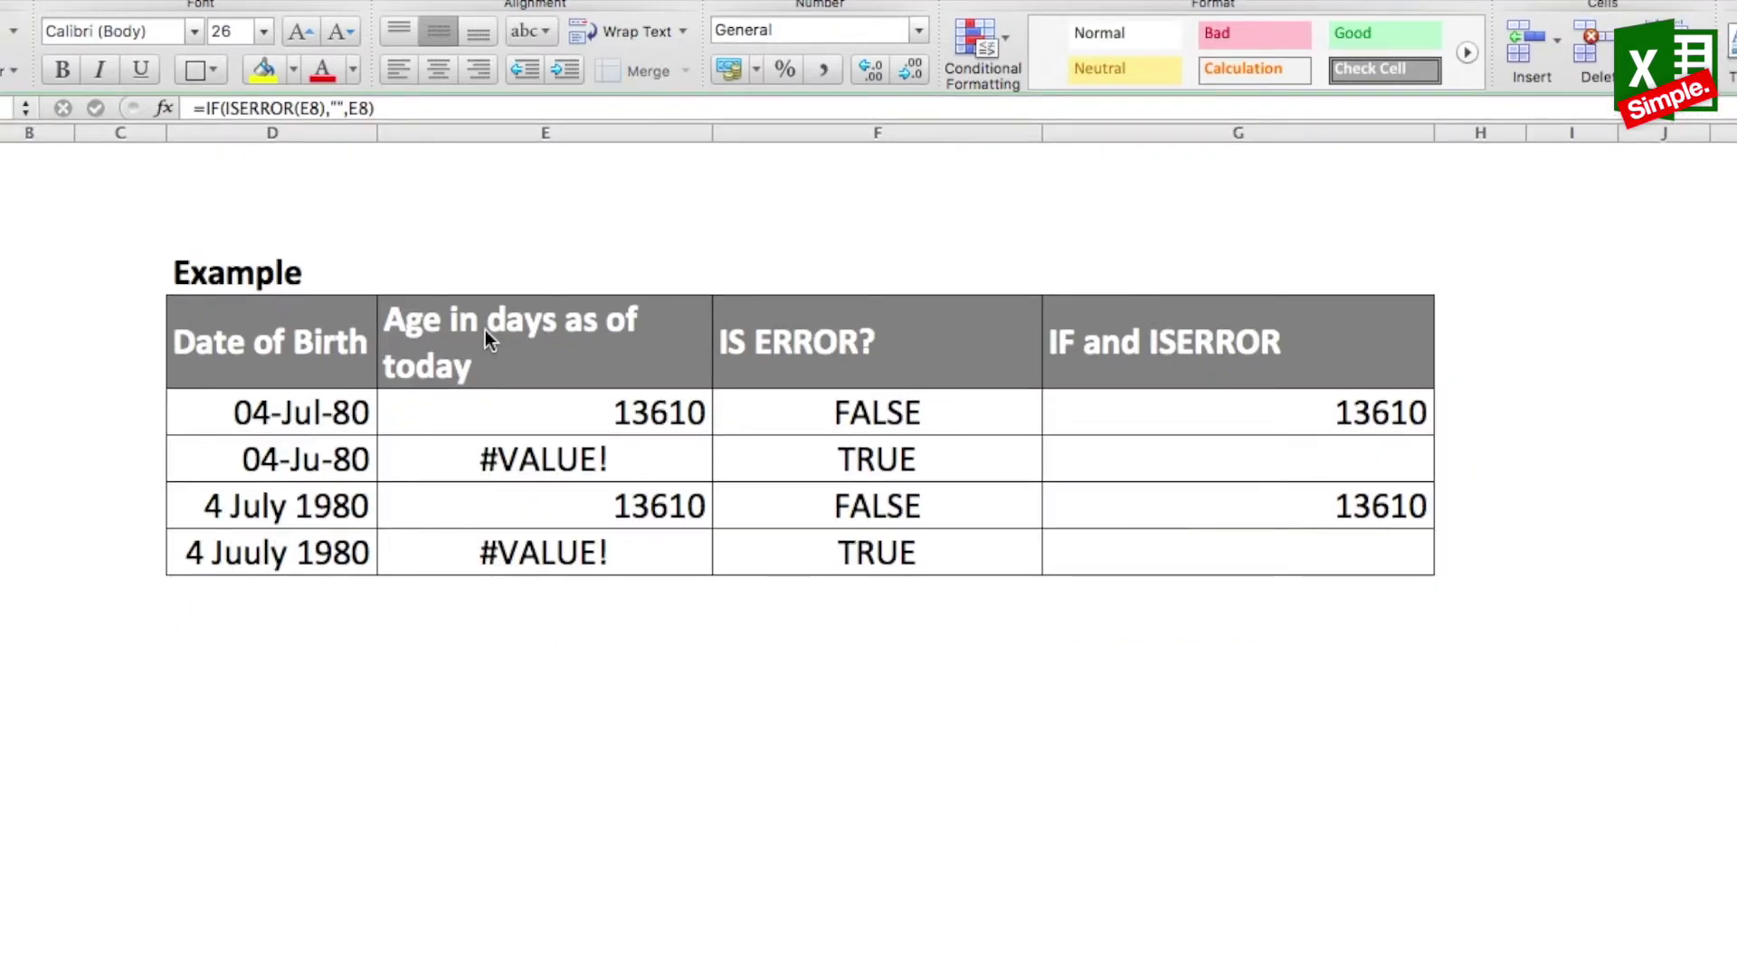
# Compare the G8 formula with the age formula in E8
pyautogui.click(1280, 402)
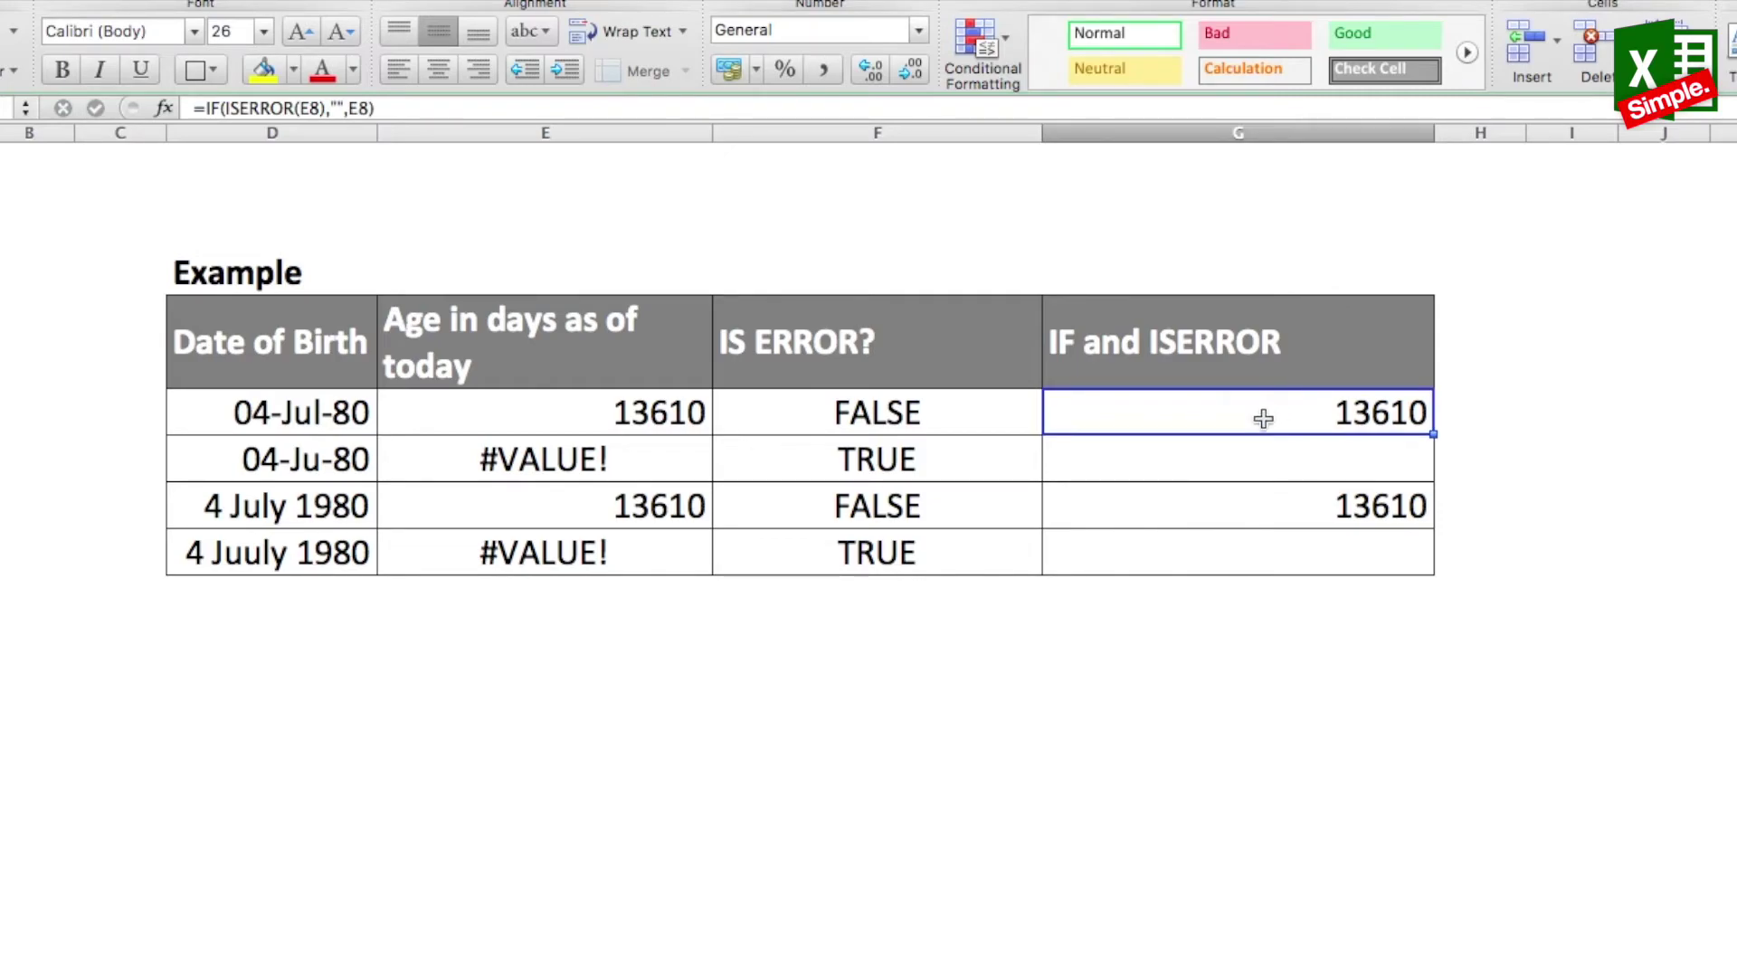
pyautogui.click(584, 404)
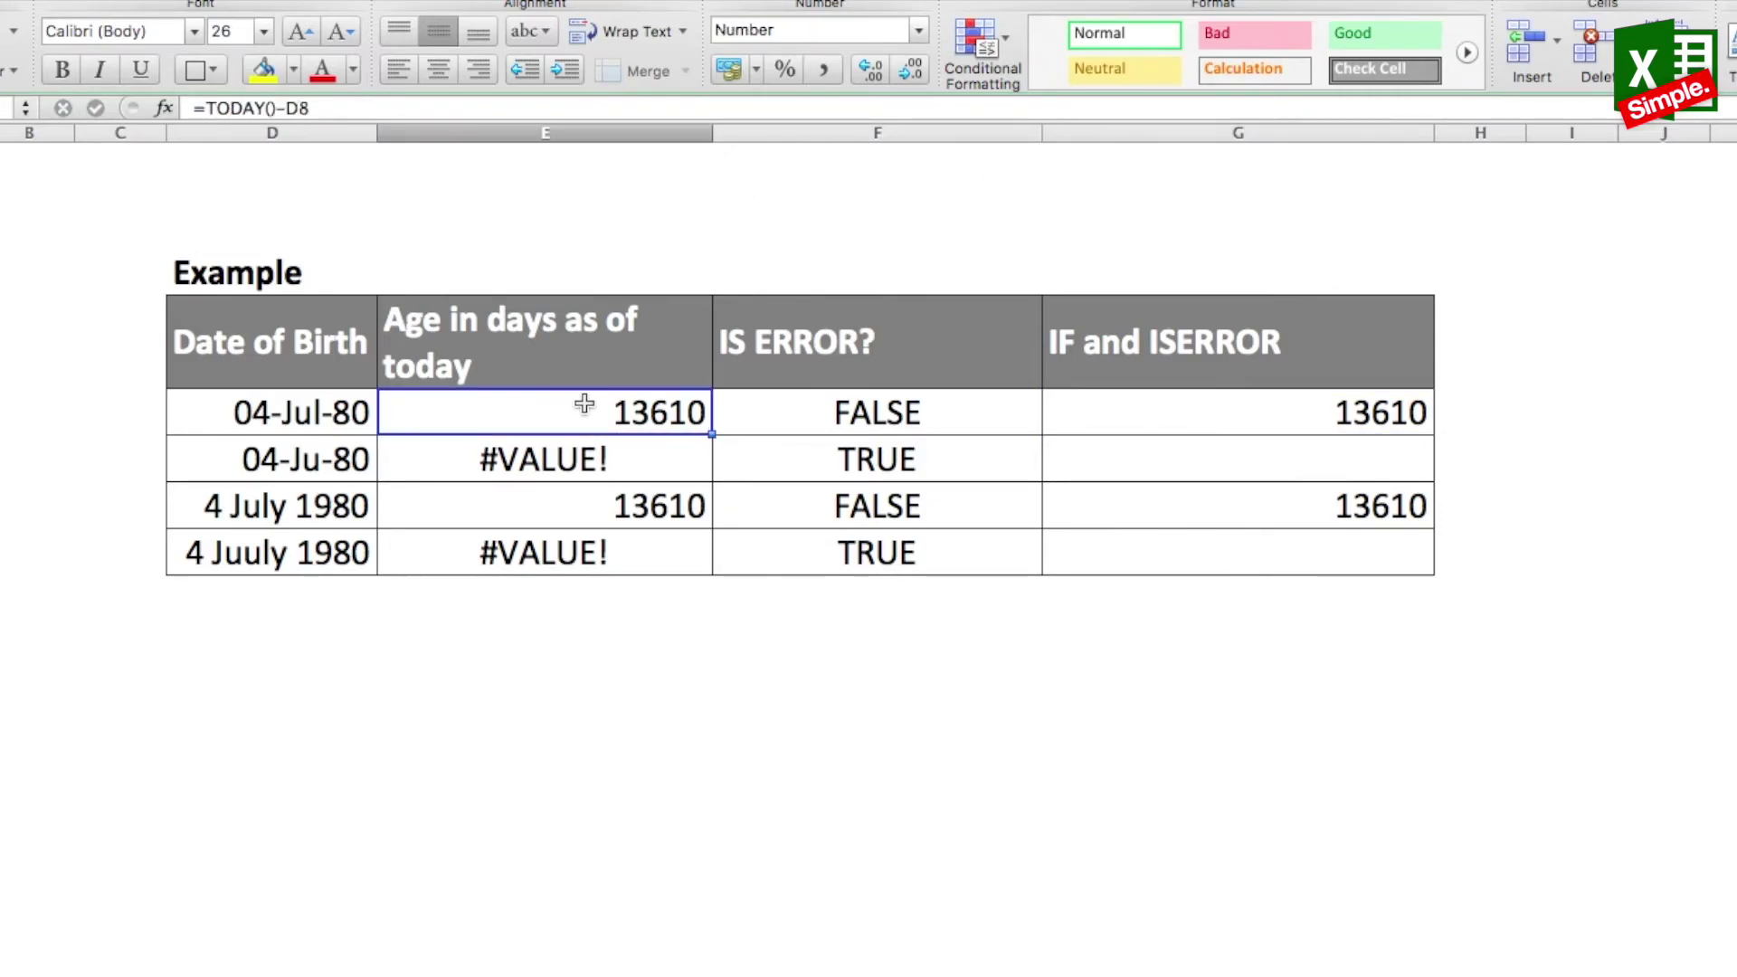
pyautogui.click(202, 108)
pyautogui.press('Escape')
# Rewrite G8 as =IF(ISERROR(TODAY()-D8),"",TODAY()-D8), replacing both E8 references
pyautogui.click(1327, 414)
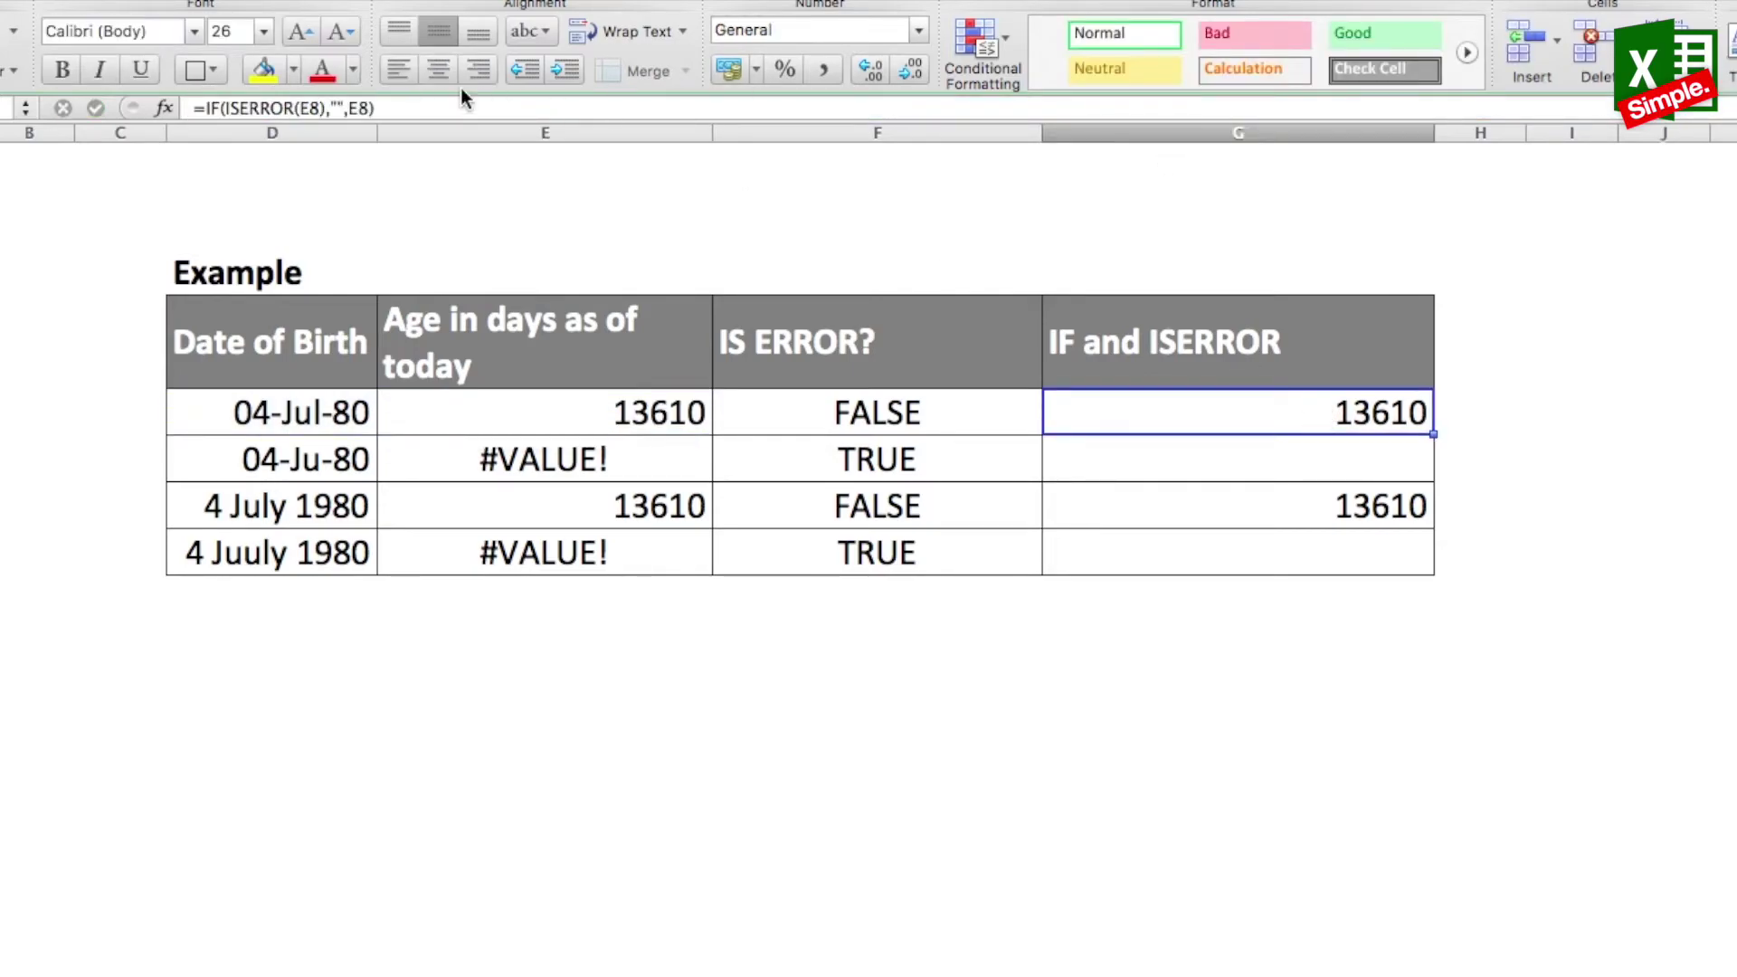
pyautogui.doubleClick(306, 107)
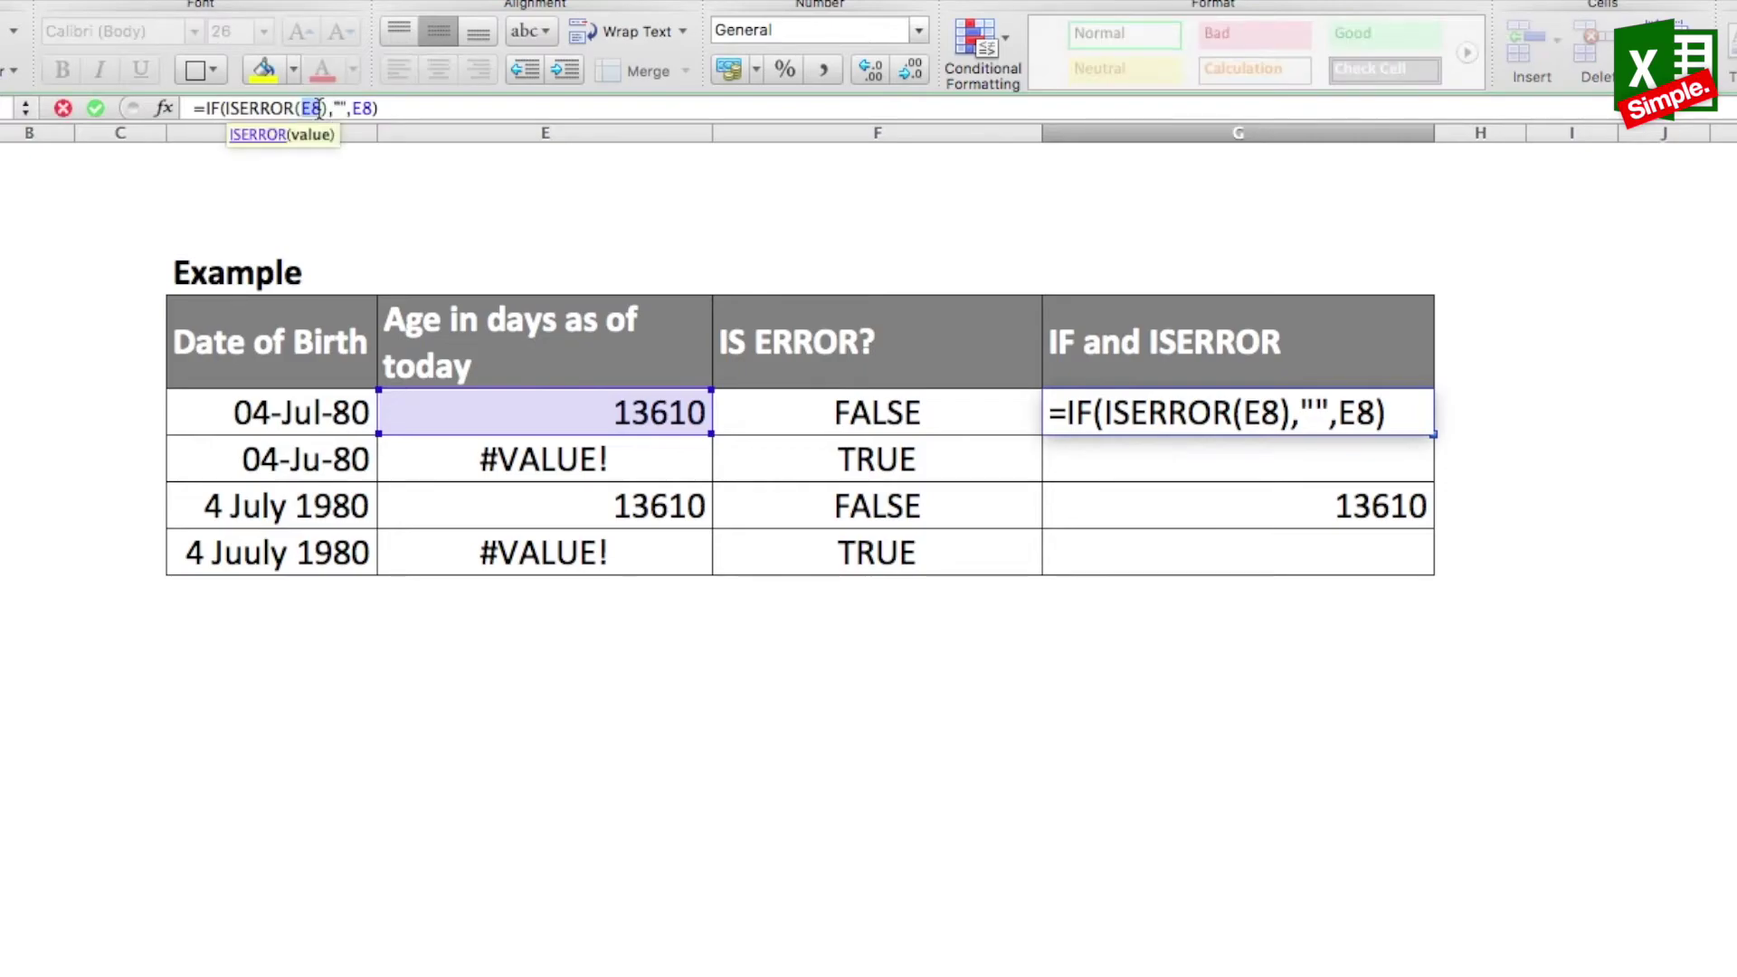
pyautogui.write('TODAY()-D8')
pyautogui.doubleClick(445, 108)
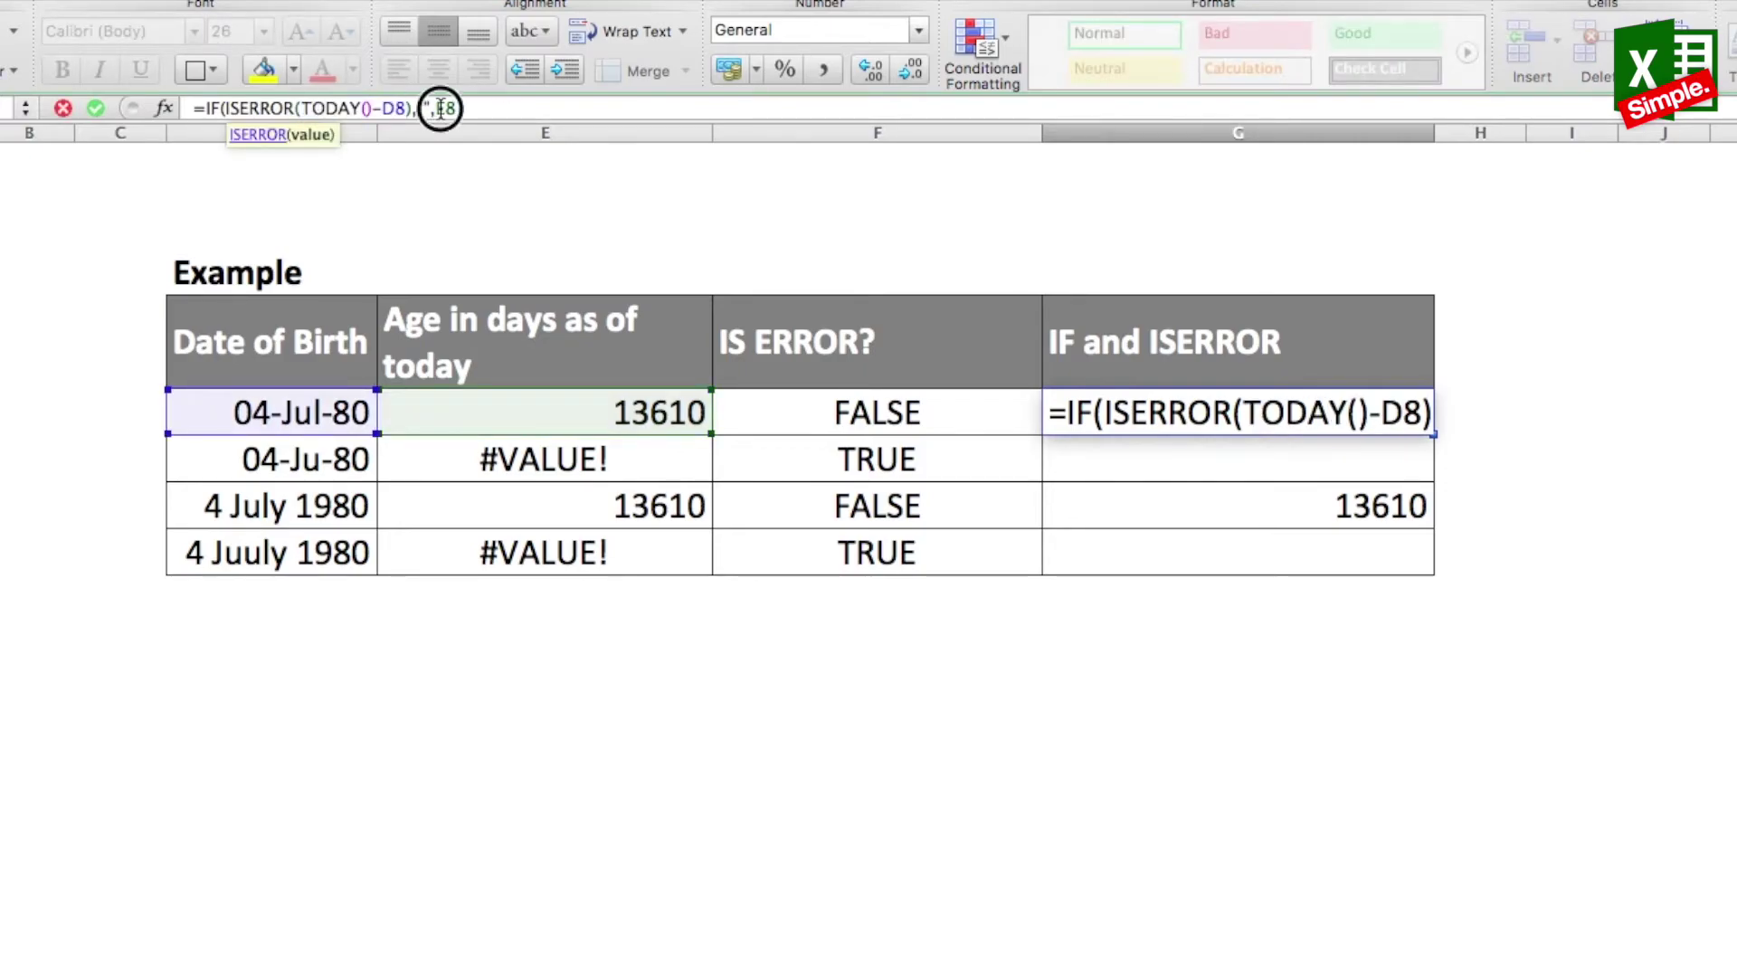
pyautogui.write('TODAY()-D8')
pyautogui.press('Return')
# Copy G8 down to G11 and clear the age and IS ERROR? values in E8:F11
pyautogui.press('Up')
pyautogui.press('super+c')
pyautogui.hotkey('shift', 'Down')
pyautogui.hotkey('shift', 'Down')
pyautogui.hotkey('shift', 'Down')
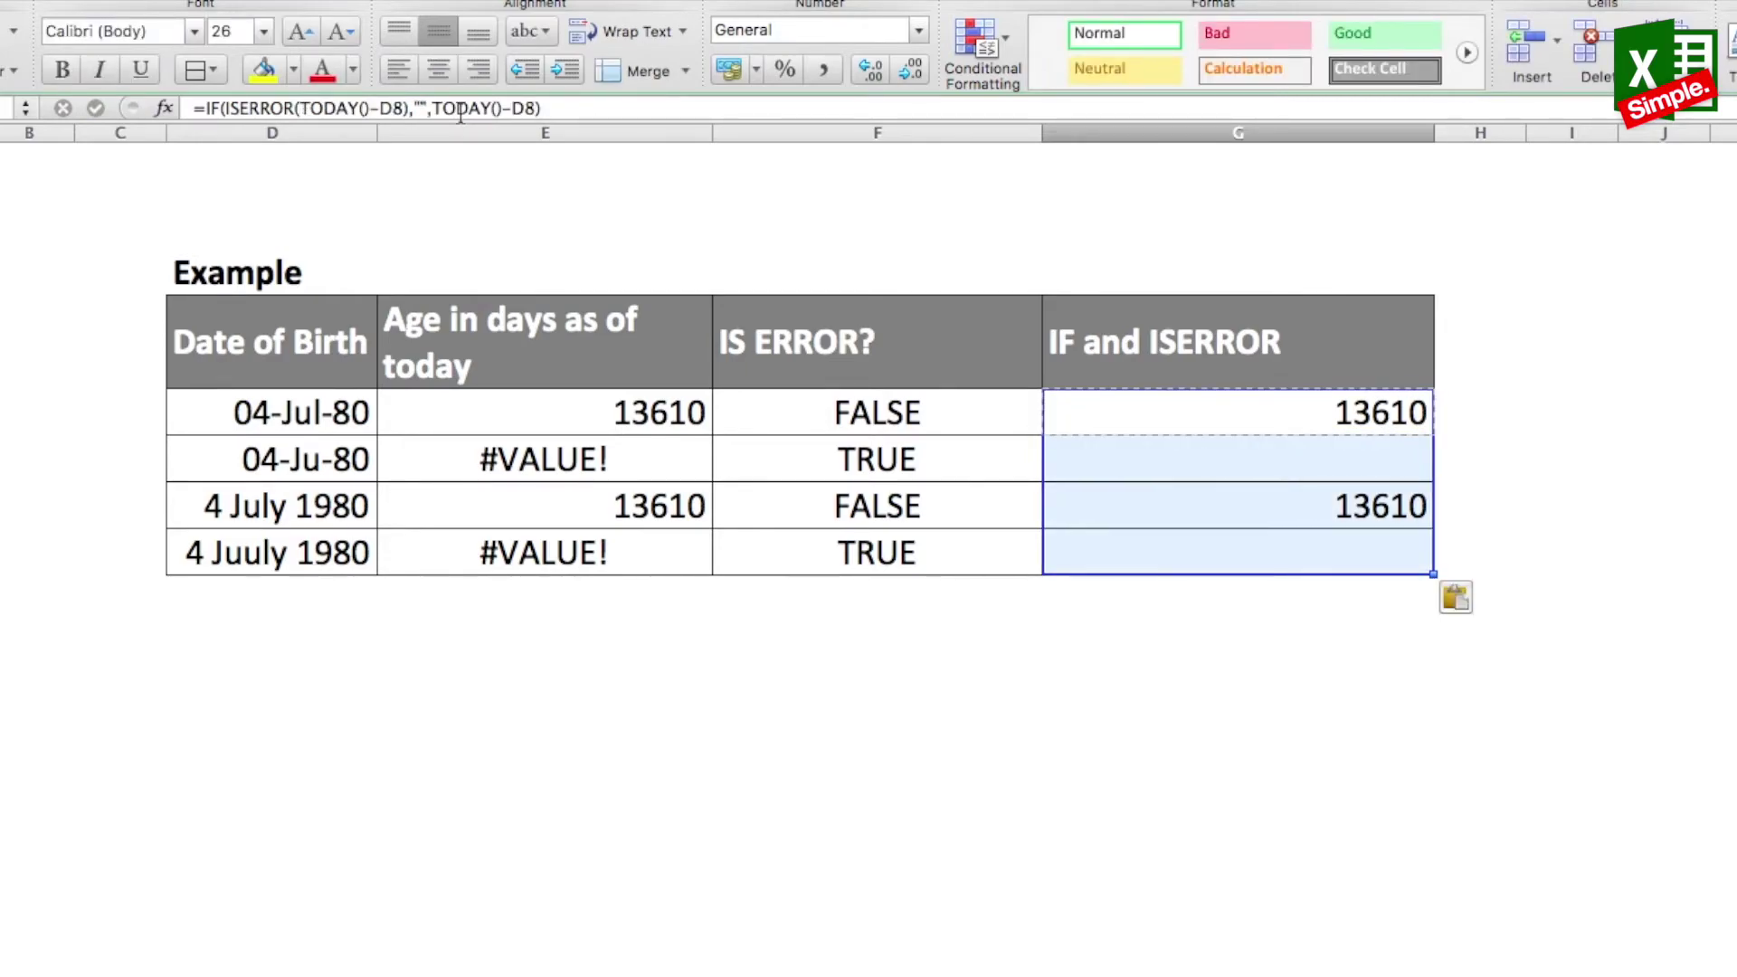
pyautogui.moveTo(636, 423); pyautogui.dragTo(836, 554)
pyautogui.press('Delete')
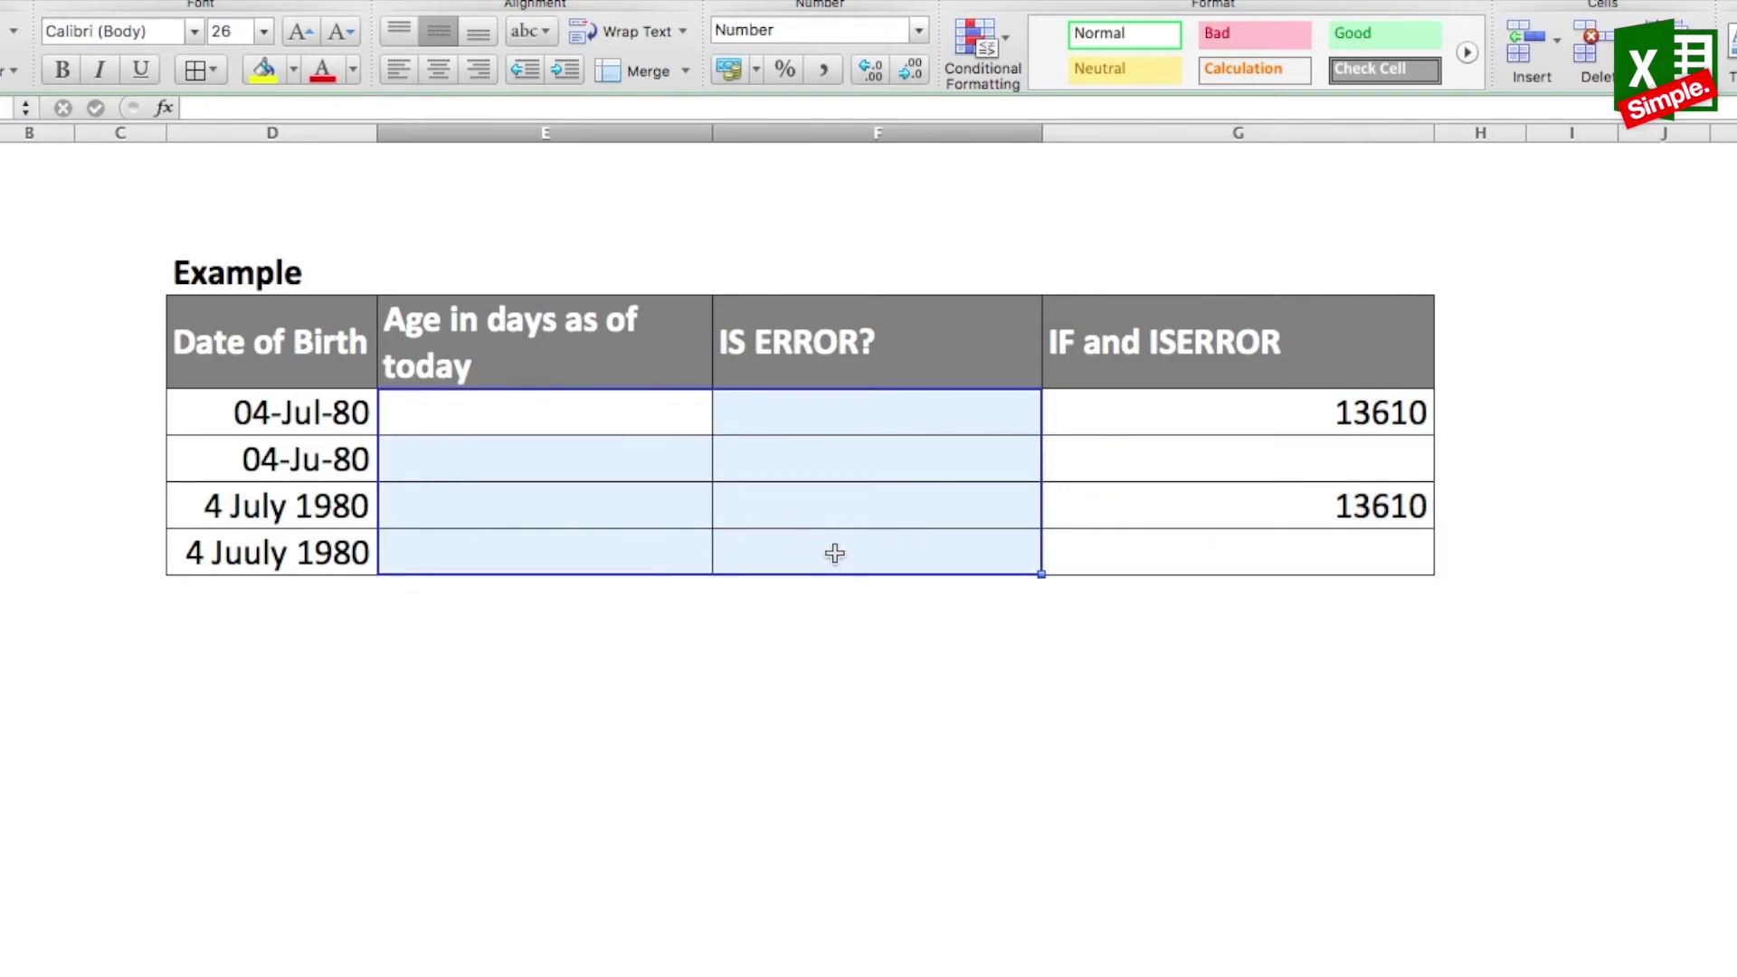
pyautogui.moveTo(1399, 399); pyautogui.dragTo(1386, 543)
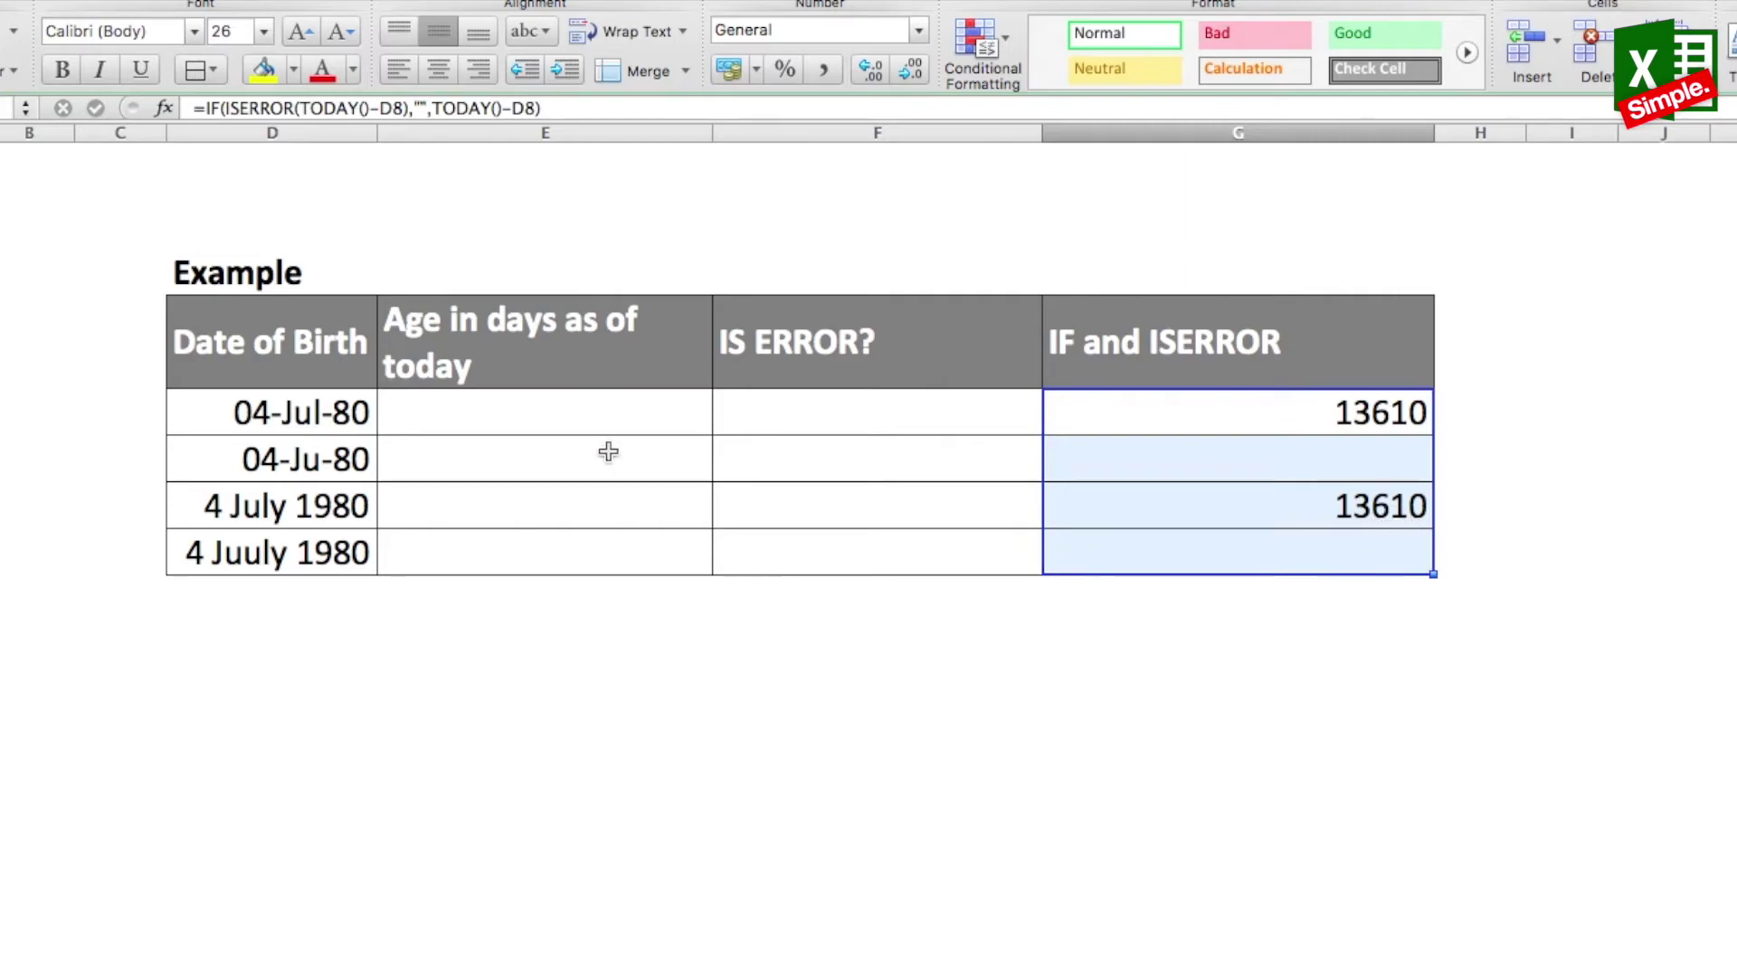
# Undo the deletion to restore ages and IS ERROR? values, then check formulas in G8, G9 and G11
pyautogui.press('super+z')
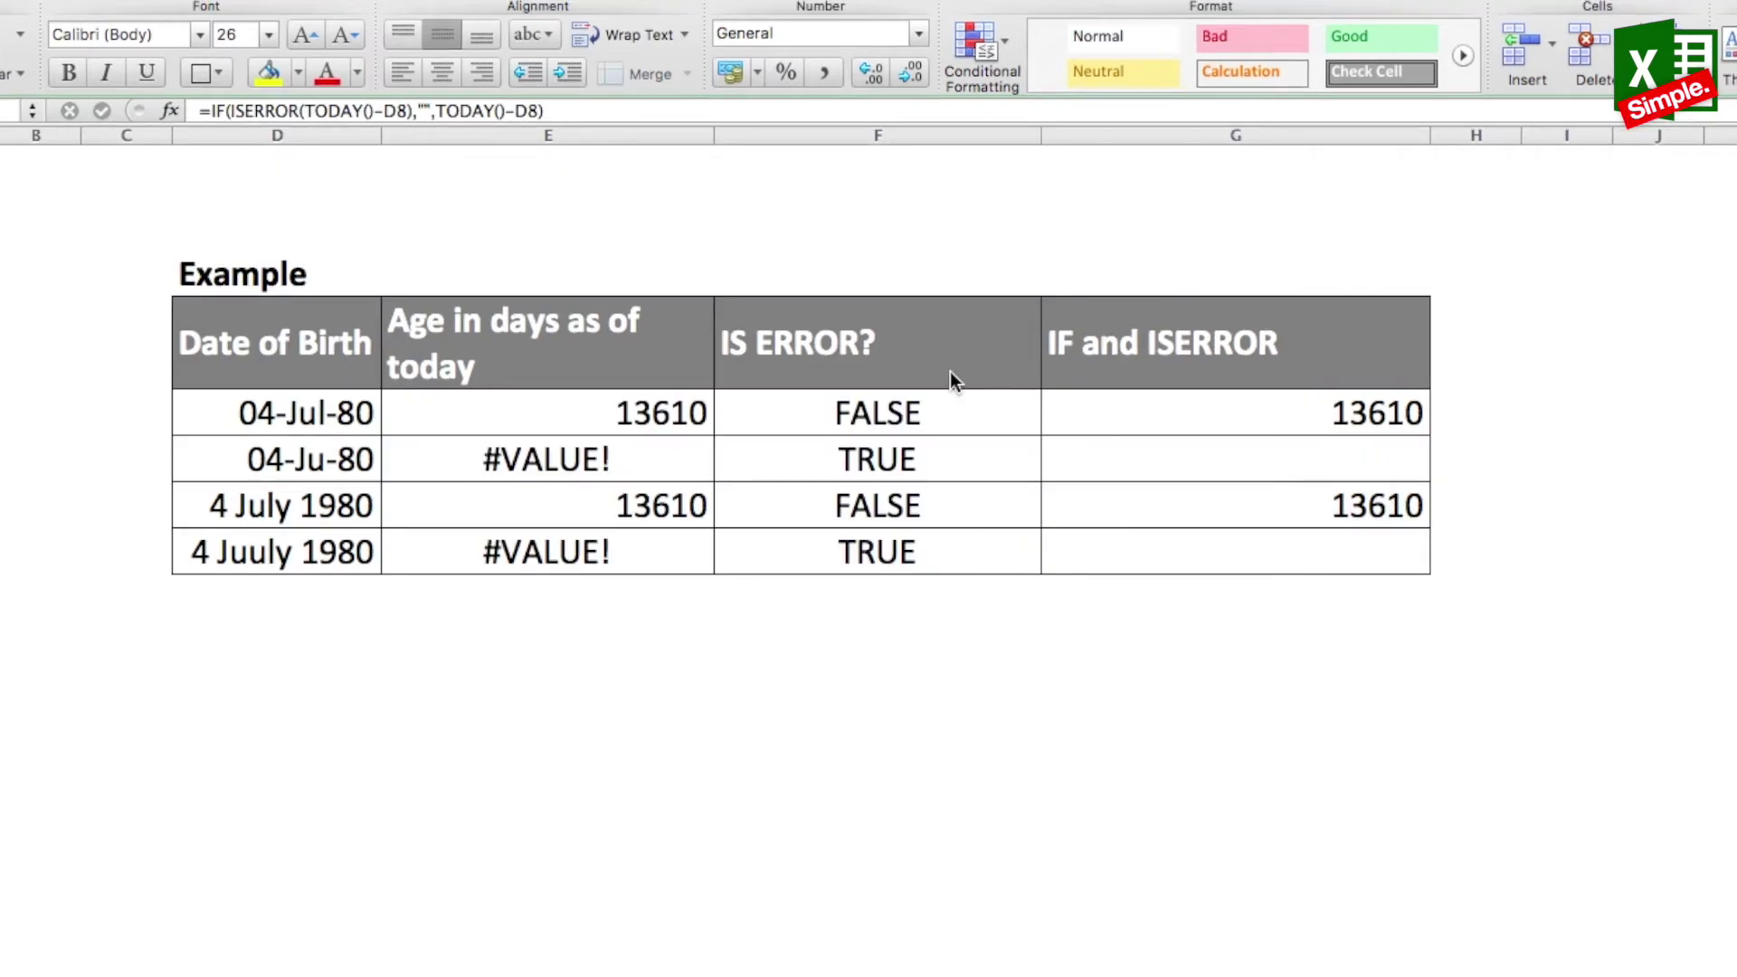
pyautogui.click(1357, 423)
pyautogui.click(1272, 463)
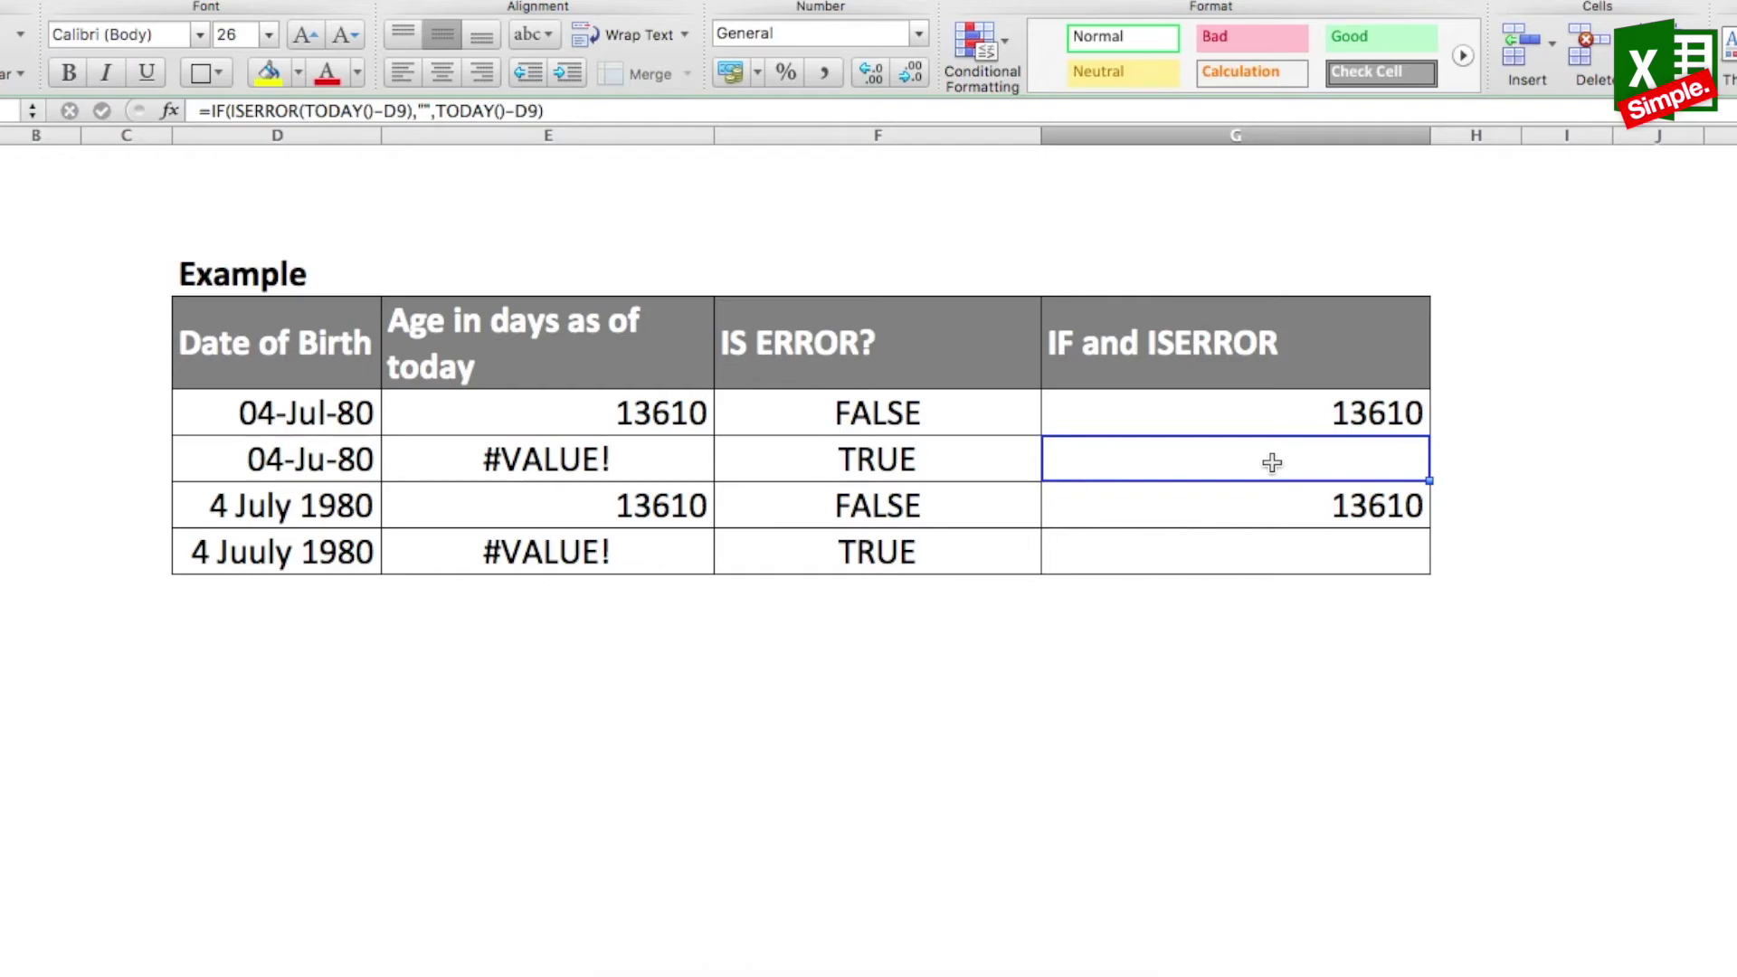
pyautogui.click(1276, 555)
pyautogui.click(1244, 465)
pyautogui.click(1255, 411)
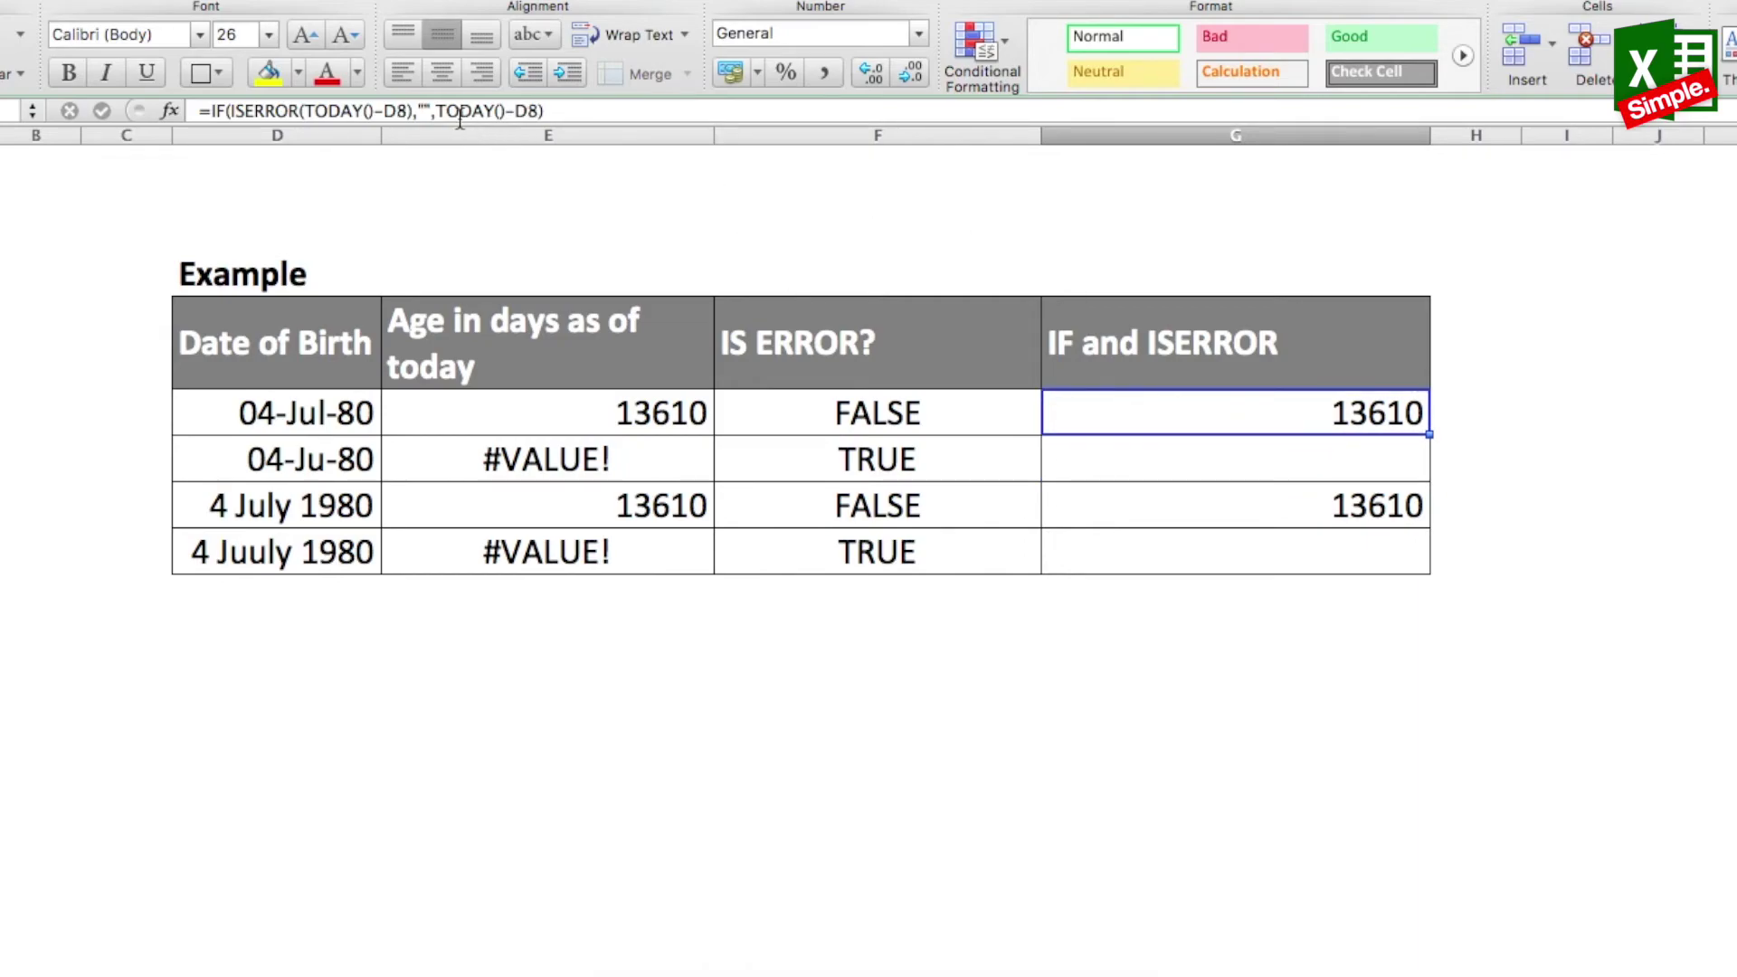
# Make 'Please check the DOB format' the error message in G8's IF formula
pyautogui.click(429, 110)
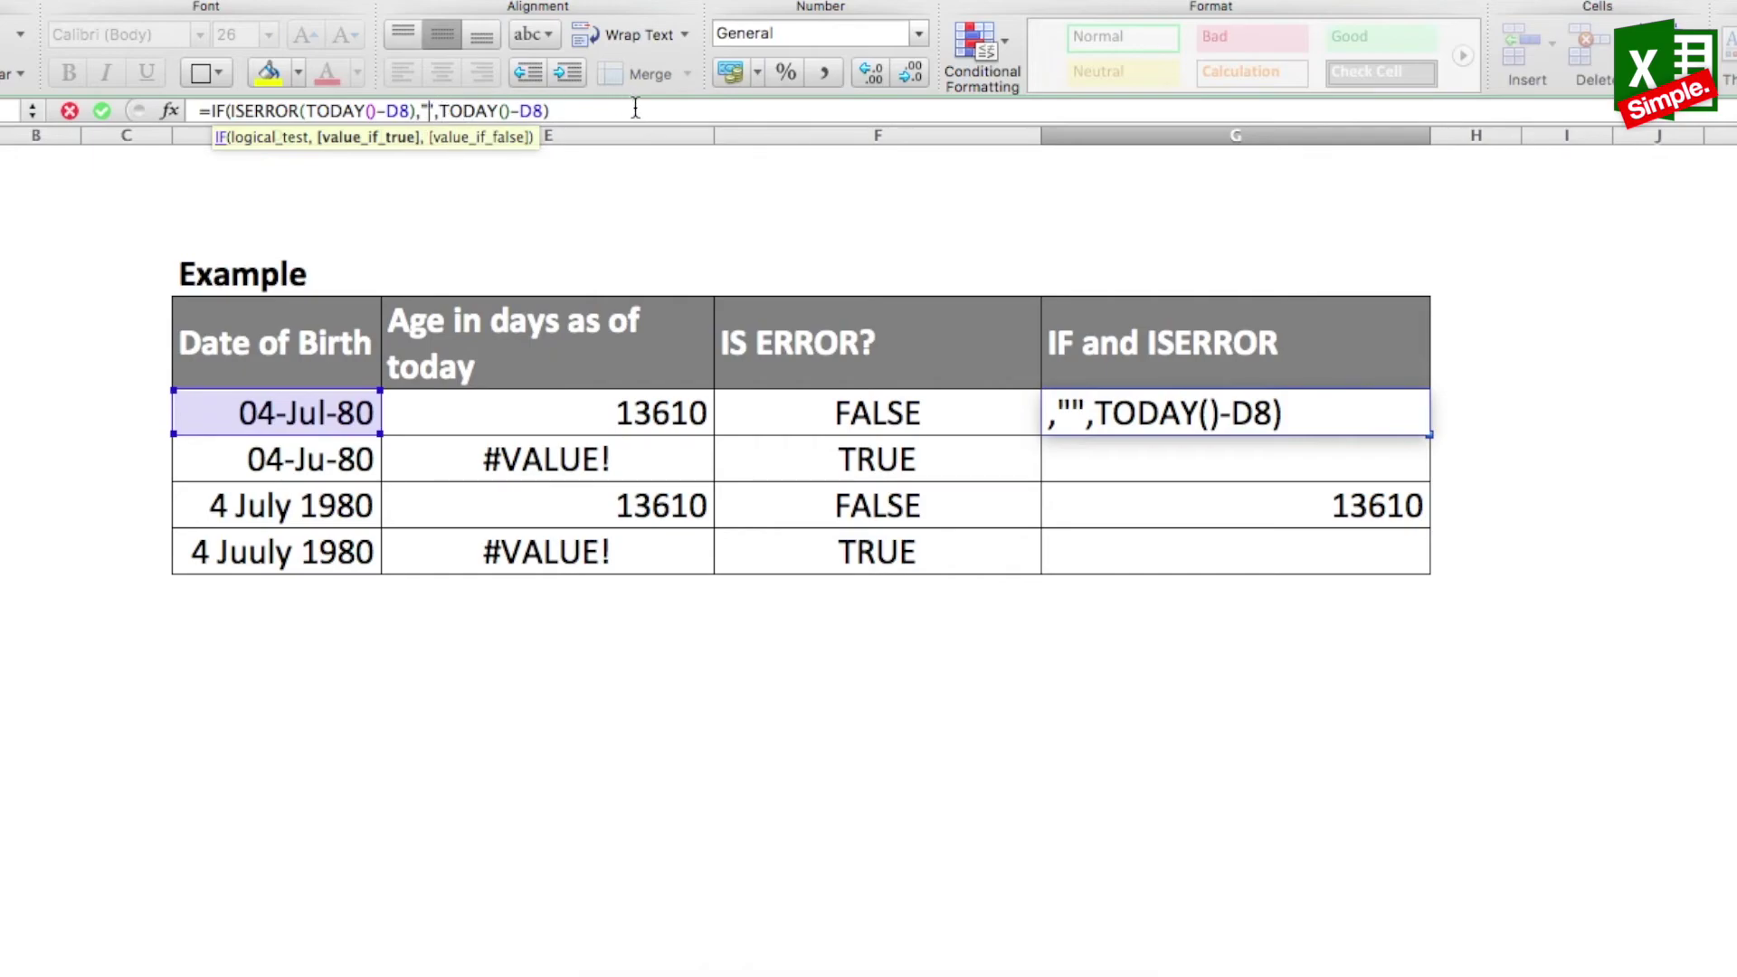
pyautogui.write('Please check th')
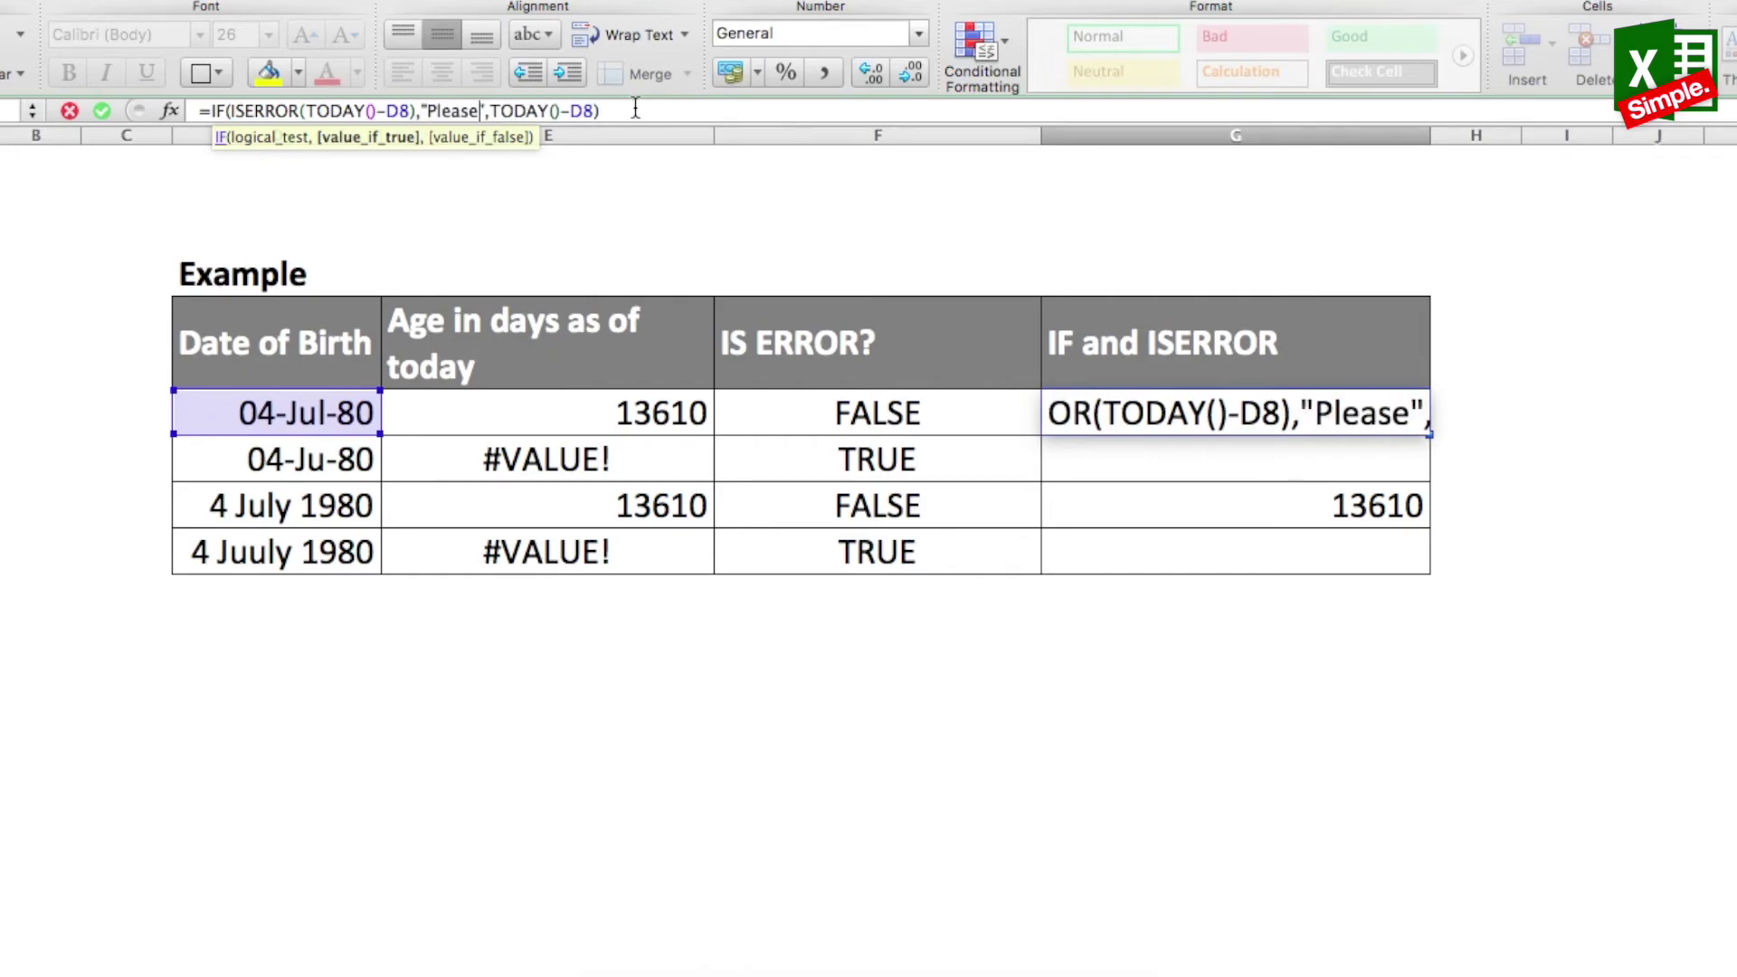
pyautogui.write('e DOB for')
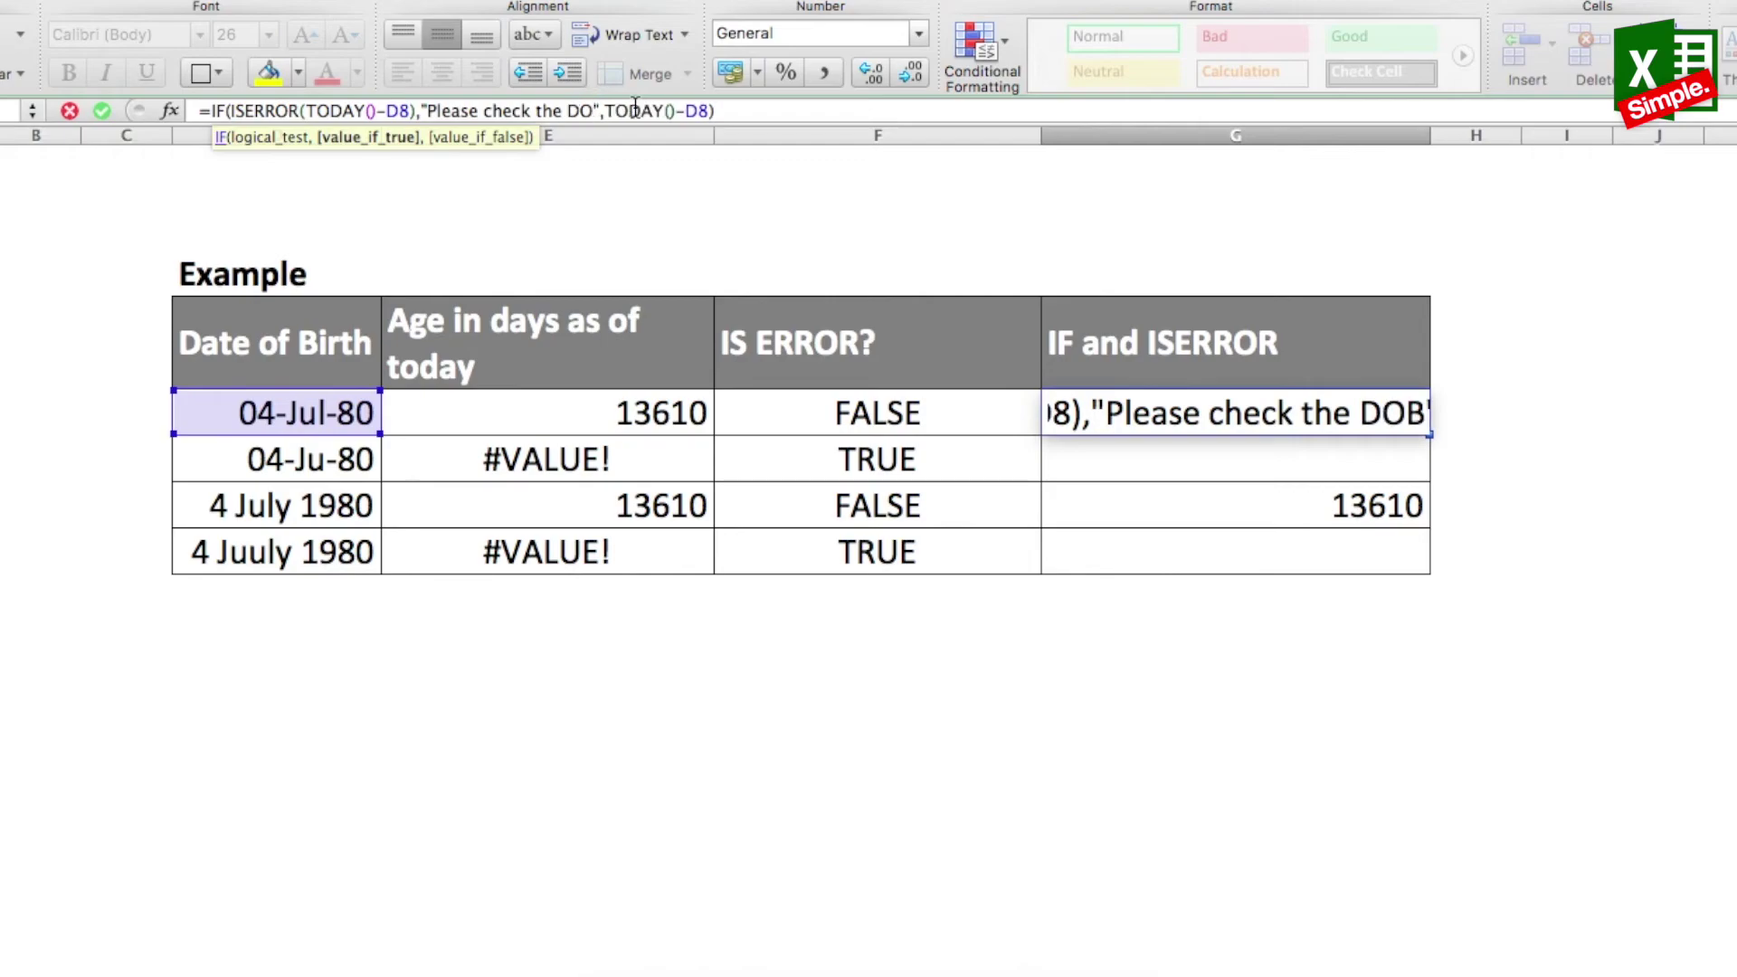
pyautogui.write('mat')
pyautogui.press('Return')
# Copy the G8 formula into G9:G11, then select the E7:G7 headers
pyautogui.press('Up')
pyautogui.hotkey('ctrl', 'c')
pyautogui.hotkey('shift', 'Down')
pyautogui.hotkey('shift', 'Down')
pyautogui.hotkey('shift', 'Down')
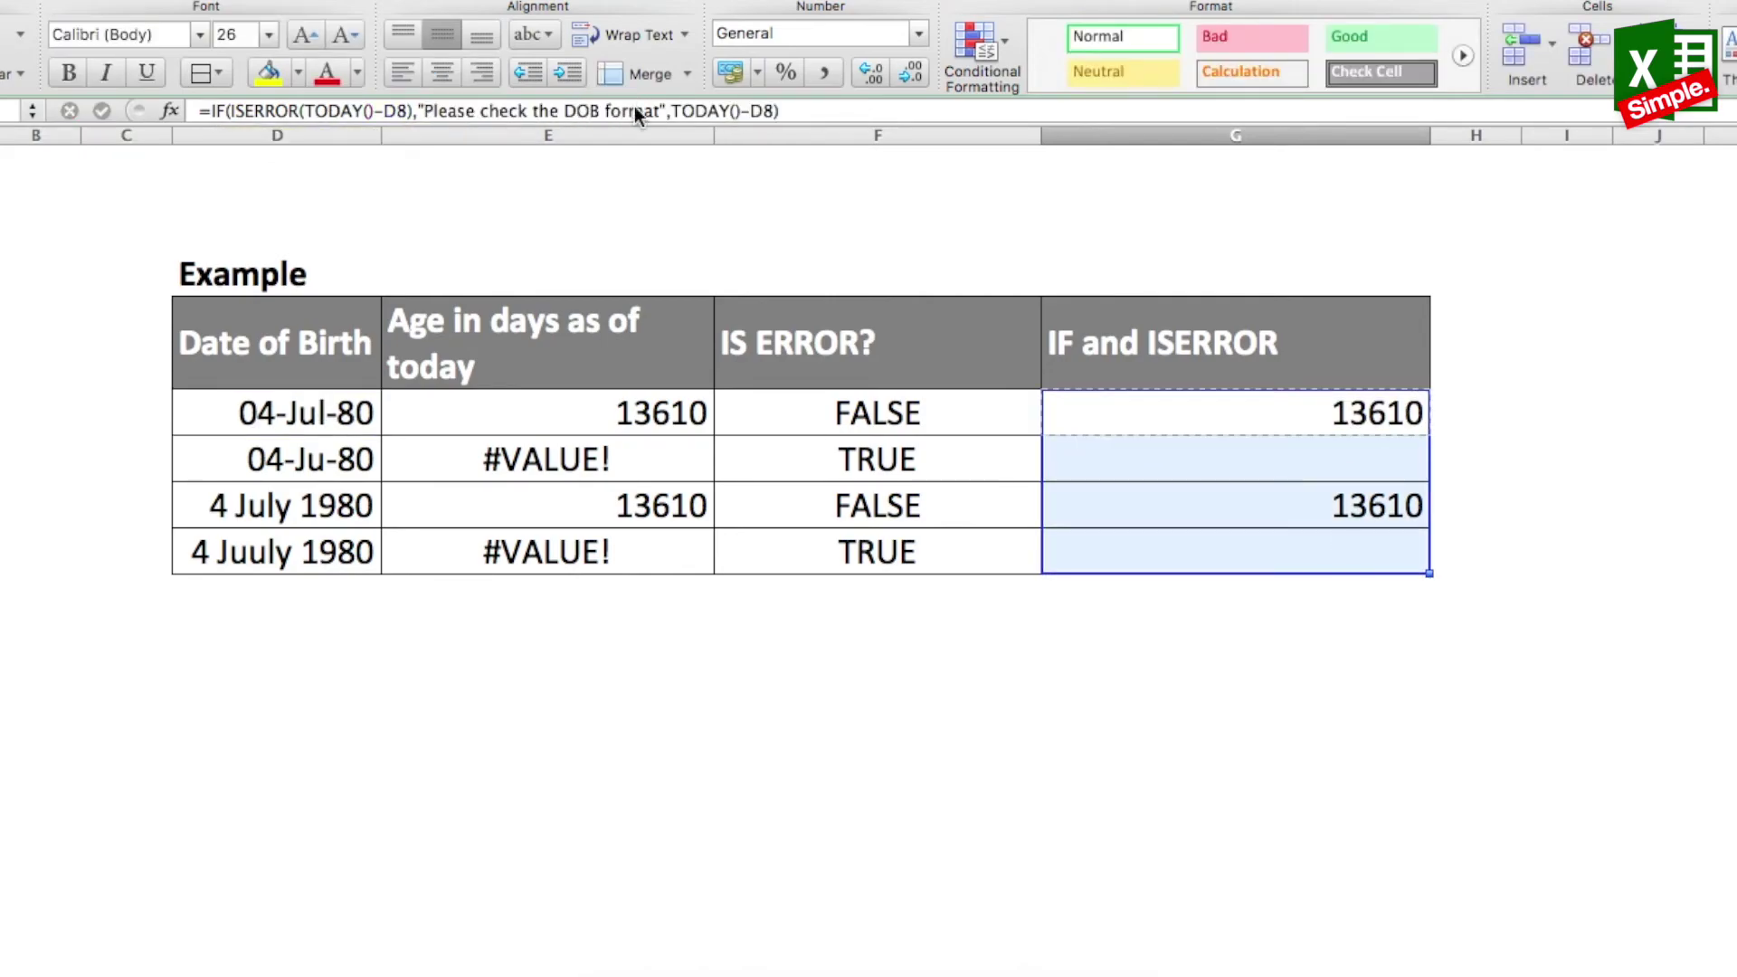
pyautogui.hotkey('ctrl', 'v')
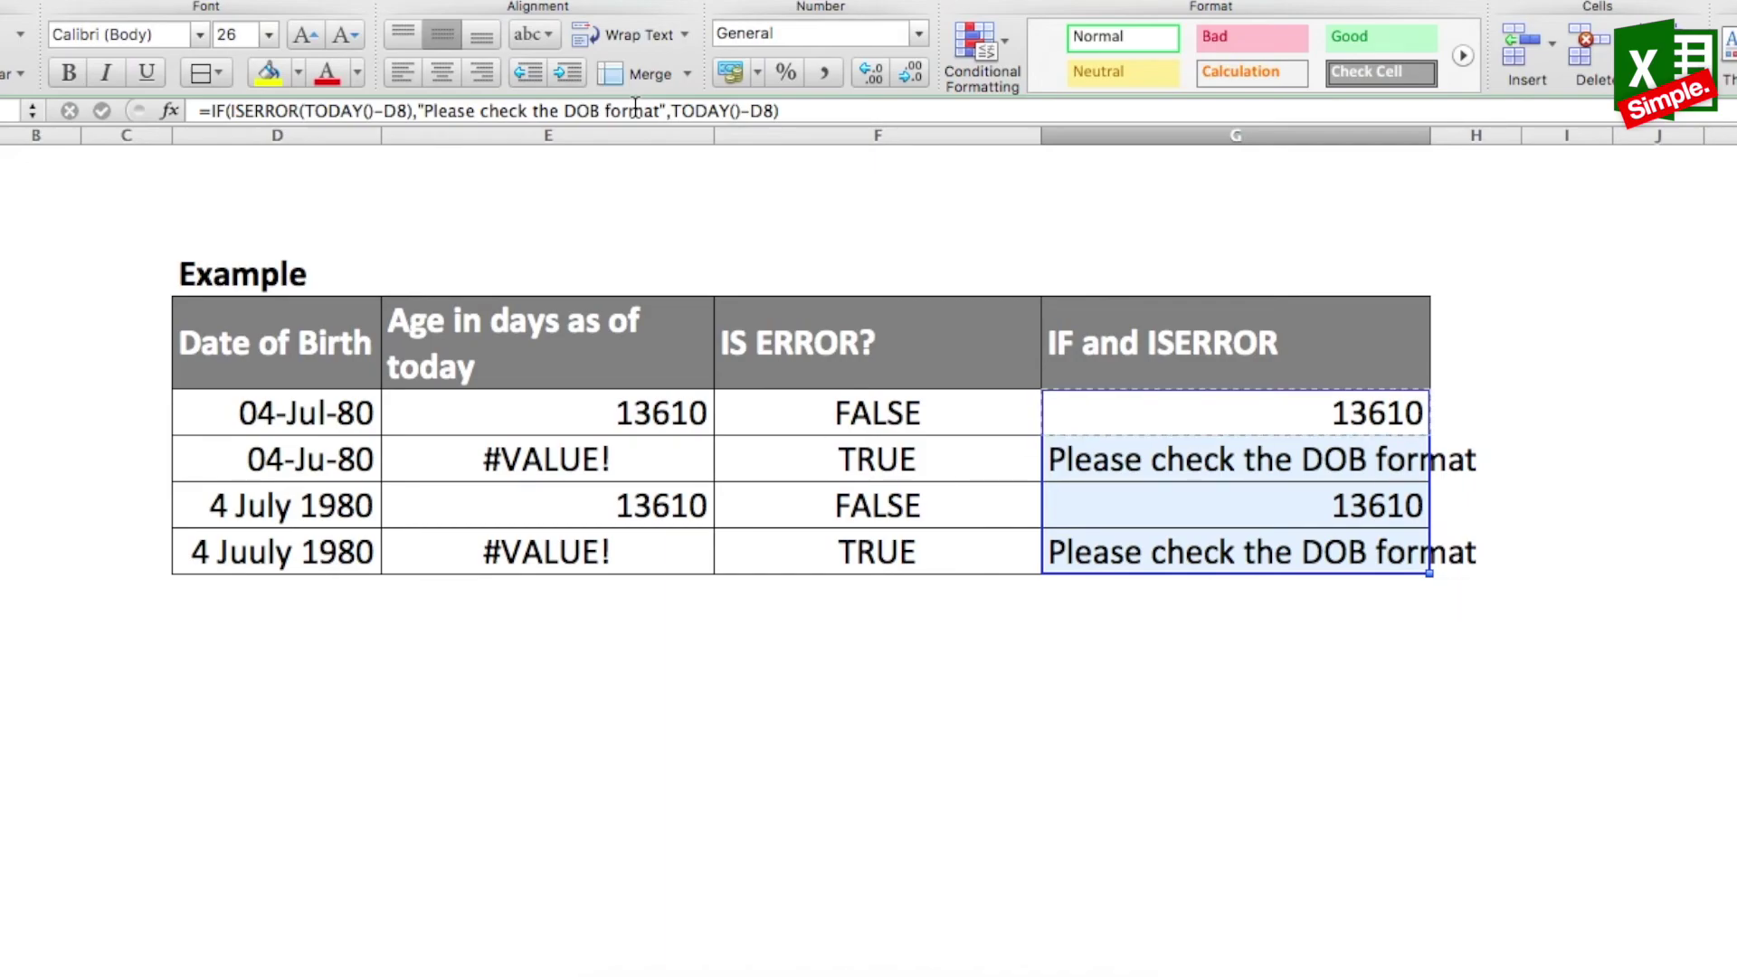
pyautogui.click(1271, 375)
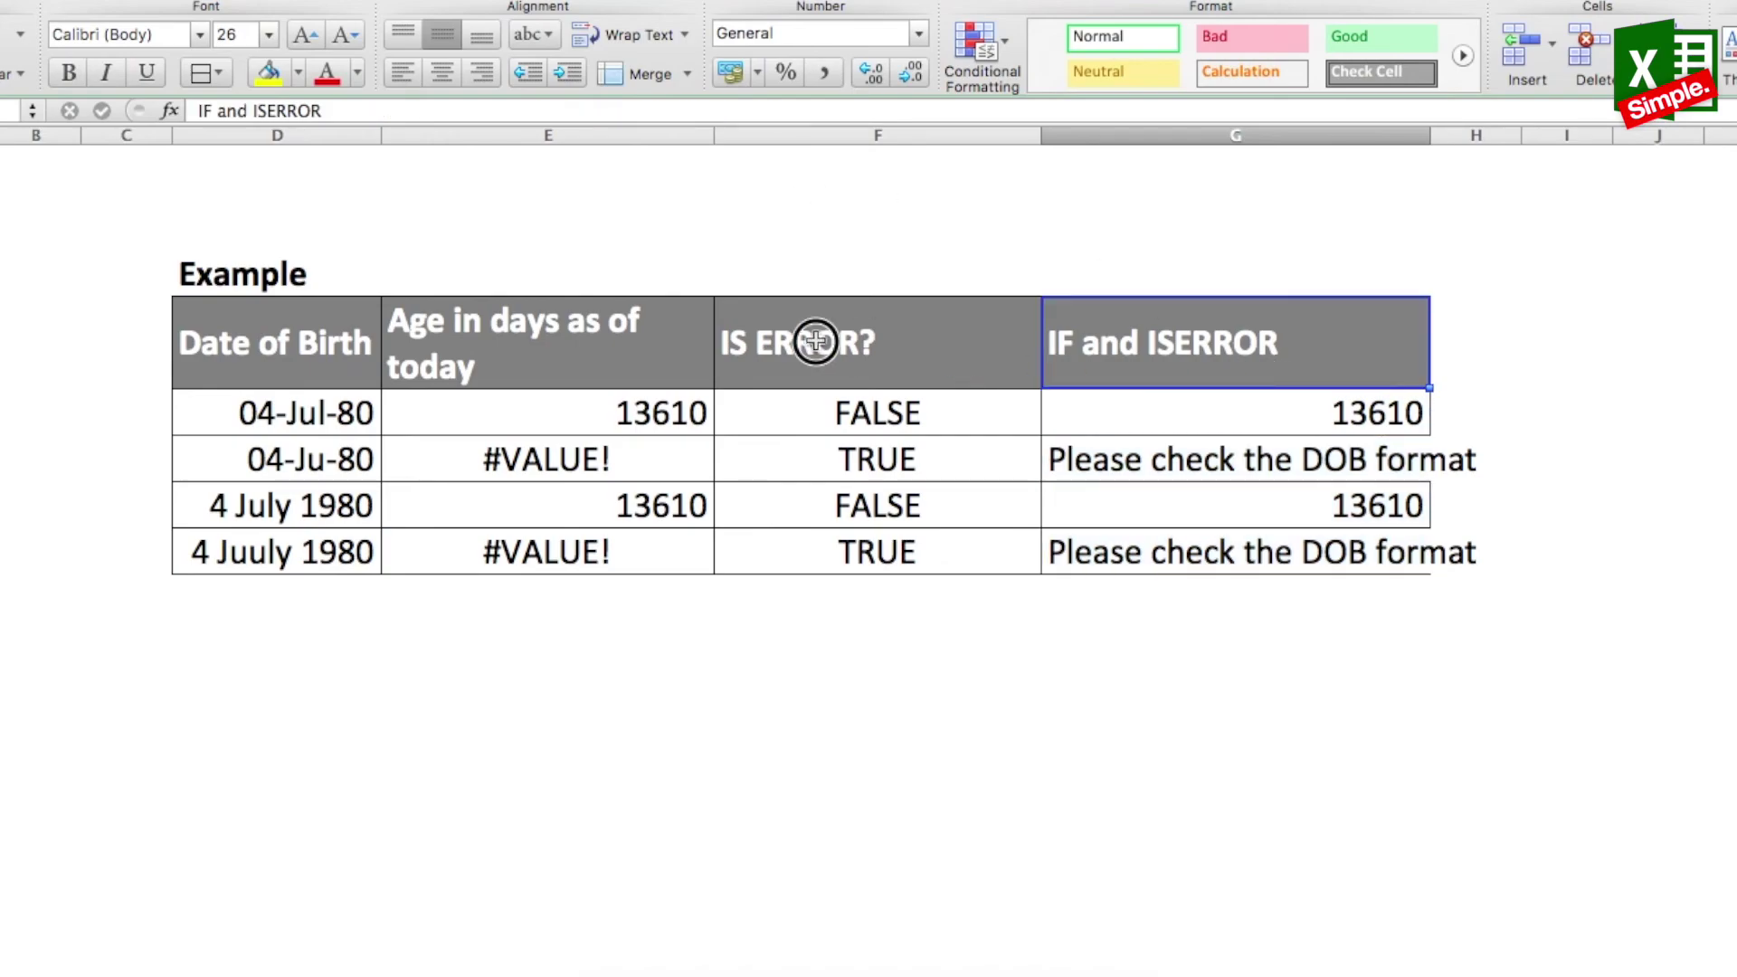
pyautogui.keyDown('shift'); pyautogui.click(426, 340); pyautogui.keyUp('shift')
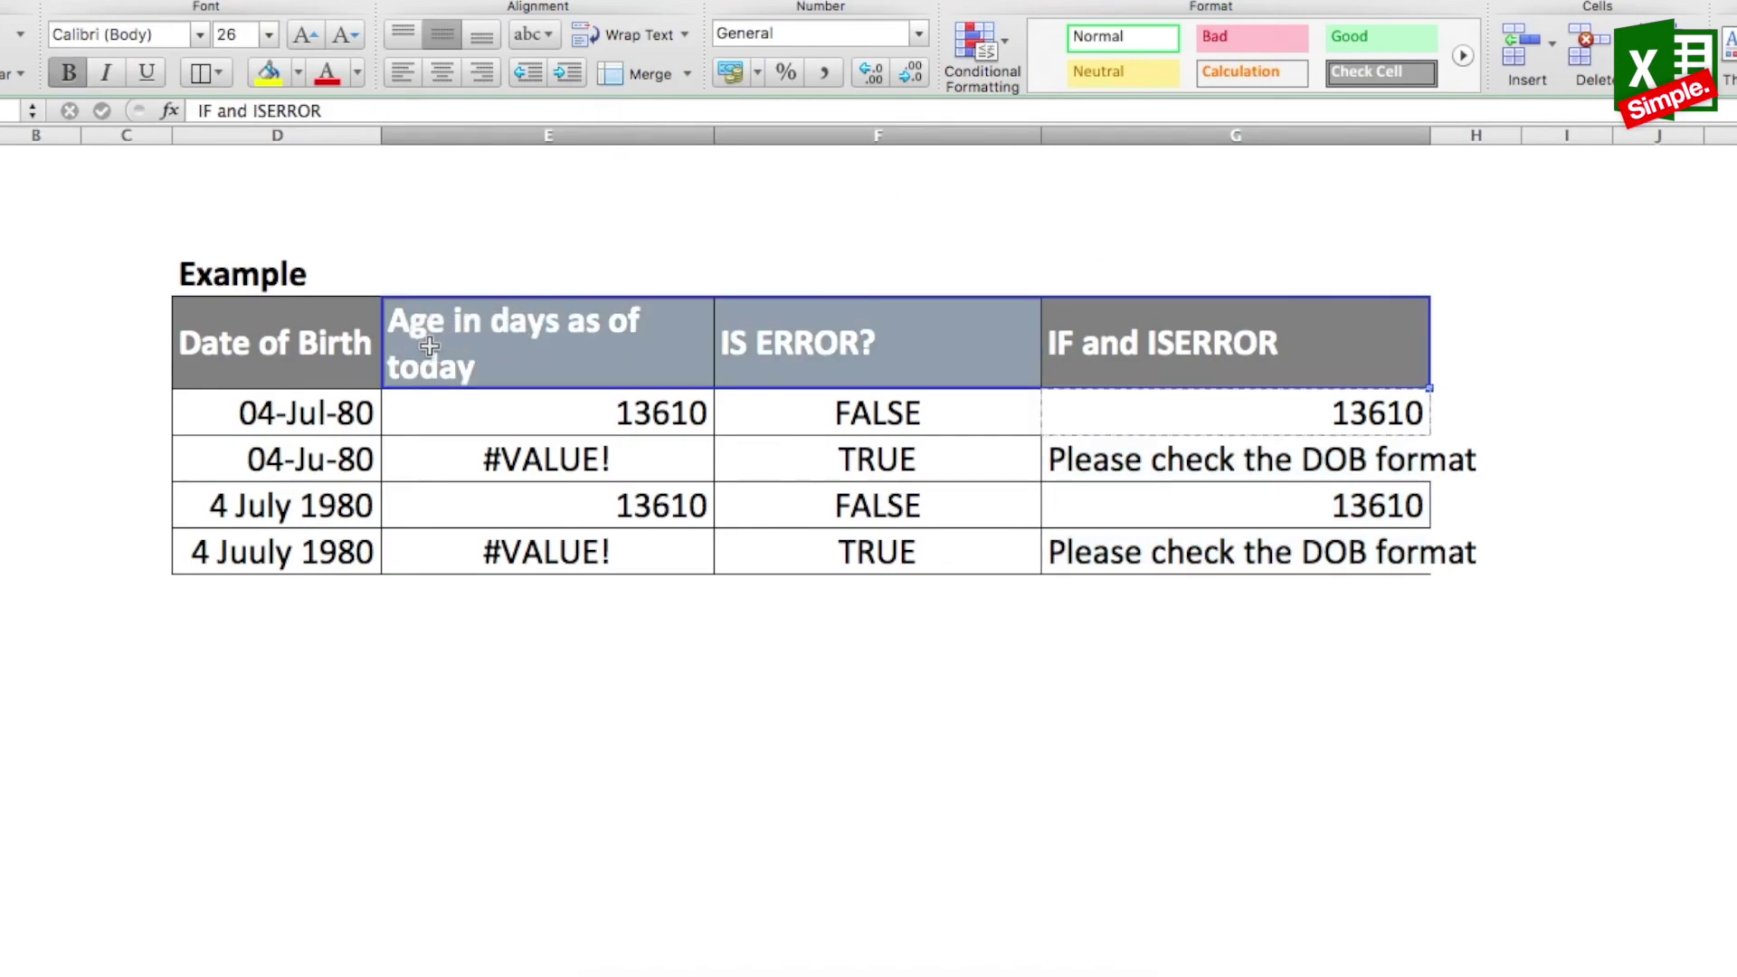